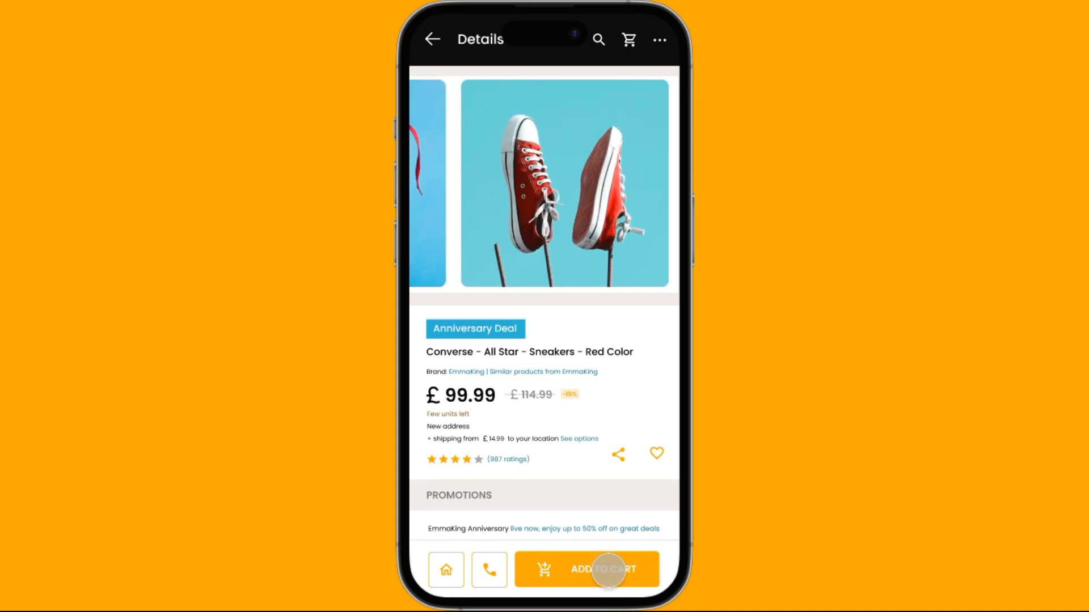
Test the prototype by adding the red Converse sneakers to the cart and raising the quantity to 8
click(610, 570)
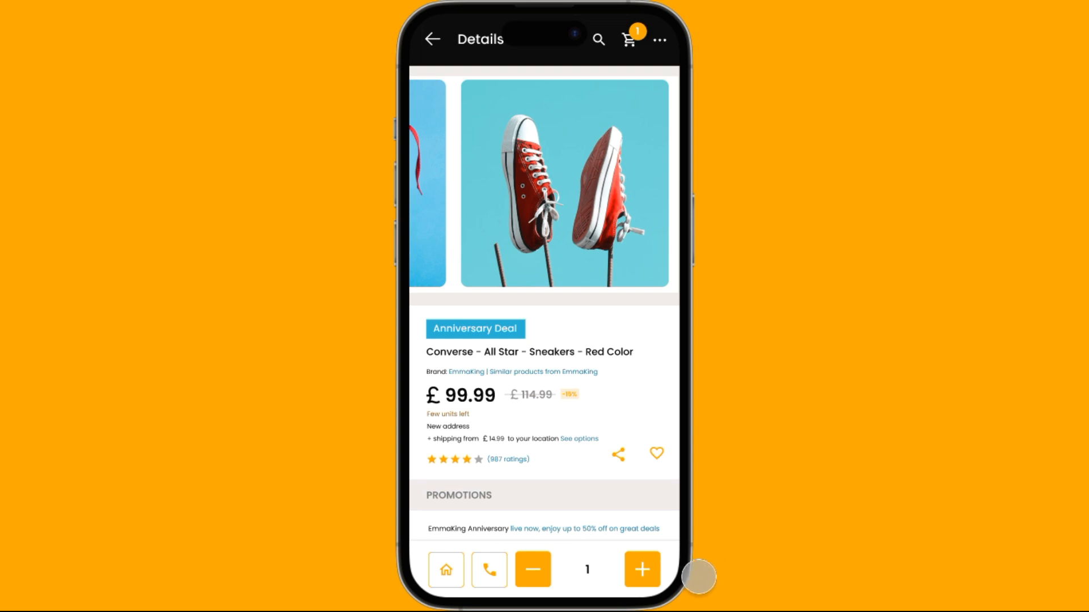
click(642, 572)
click(643, 573)
click(643, 572)
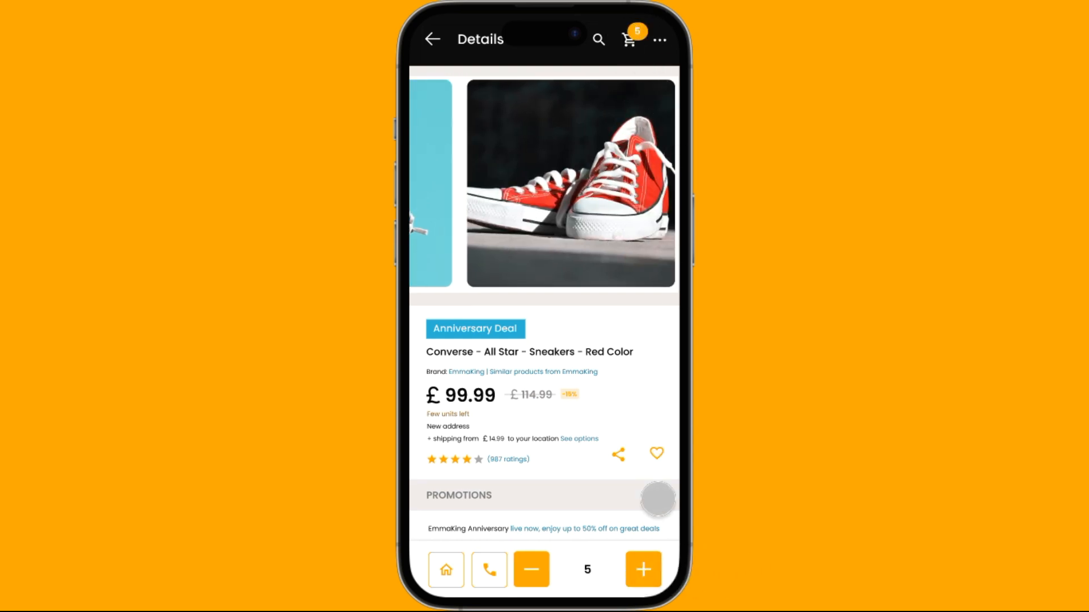
click(643, 570)
click(642, 570)
click(643, 569)
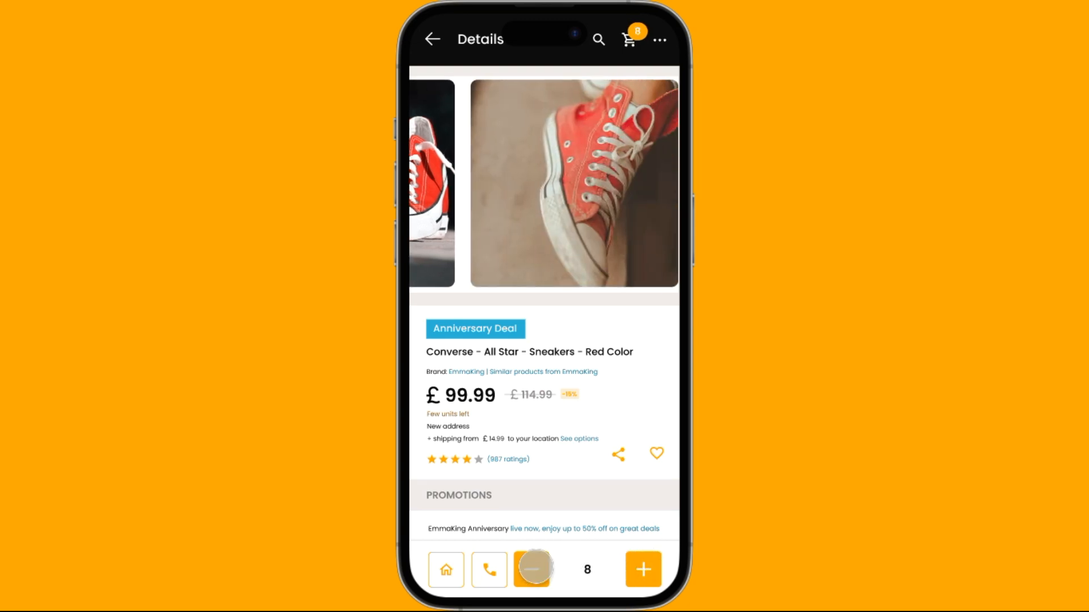
Test the minus control by reducing the sneakers' quantity to 1 and decreasing it once more
click(536, 567)
click(536, 567)
click(535, 567)
click(536, 567)
click(535, 567)
click(535, 568)
click(535, 569)
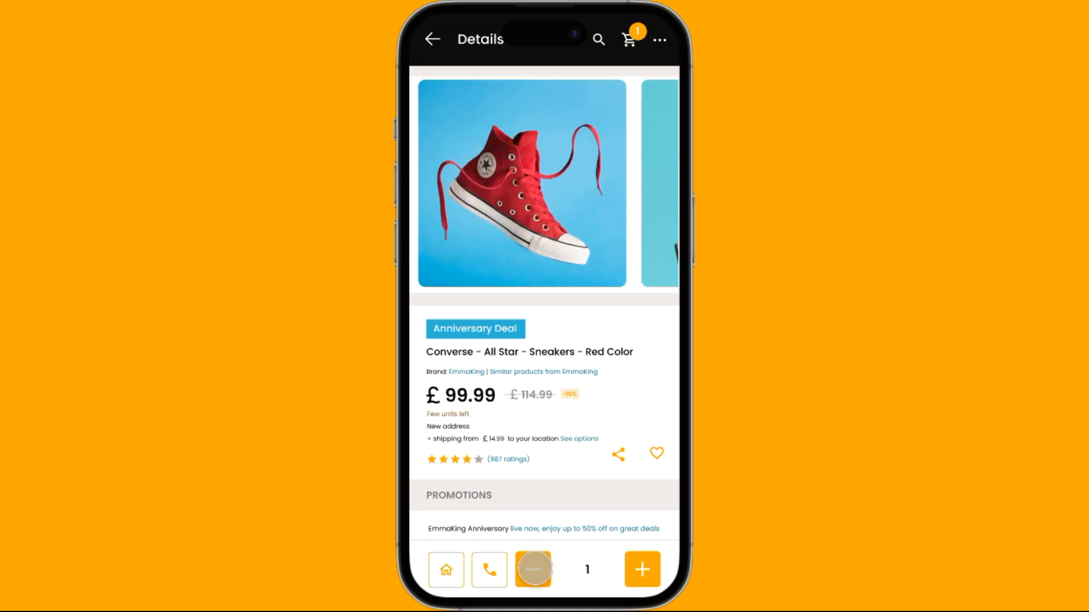
click(535, 569)
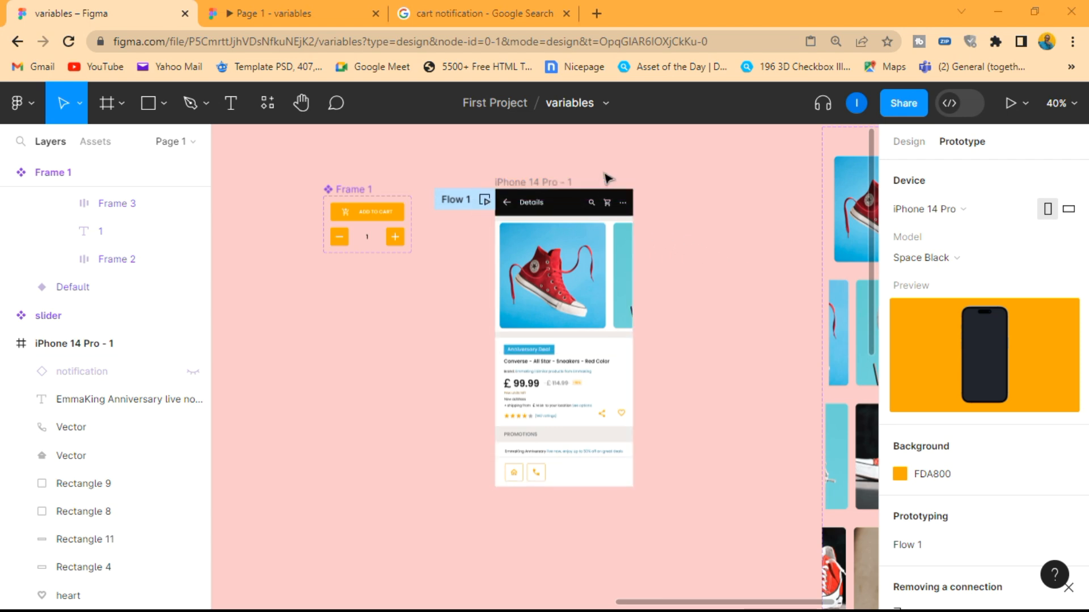
Examine the iPhone 14 Pro - 1 product details frame and its surroundings on the variables file's canvas
scroll(495, 166, up, 4)
scroll(495, 166, down, 5)
scroll(496, 165, up, 5)
scroll(496, 166, up, 2)
scroll(496, 165, down, 4)
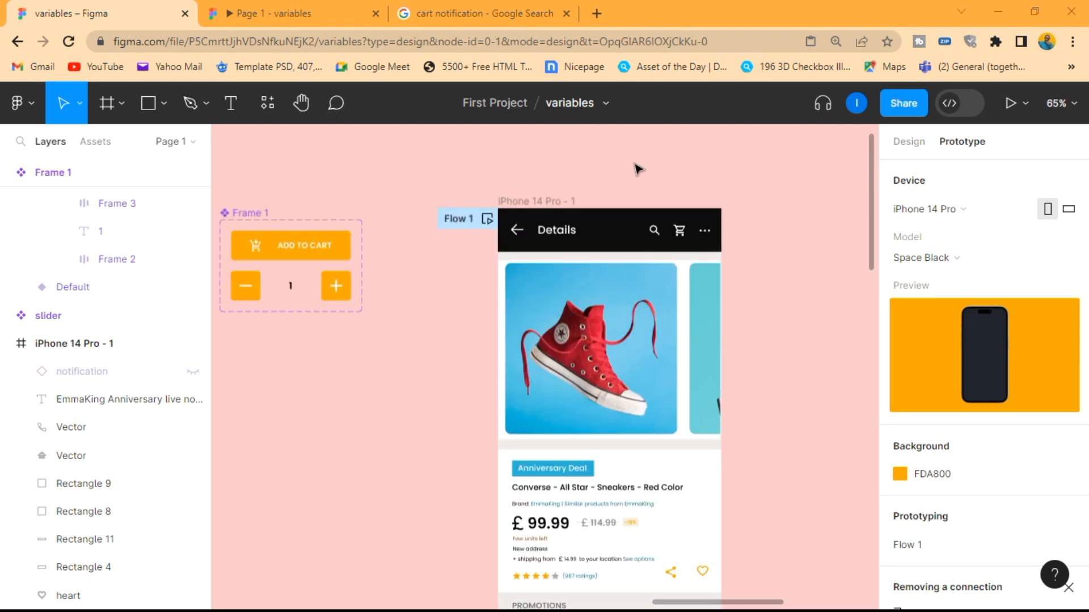
scroll(638, 169, down, 3)
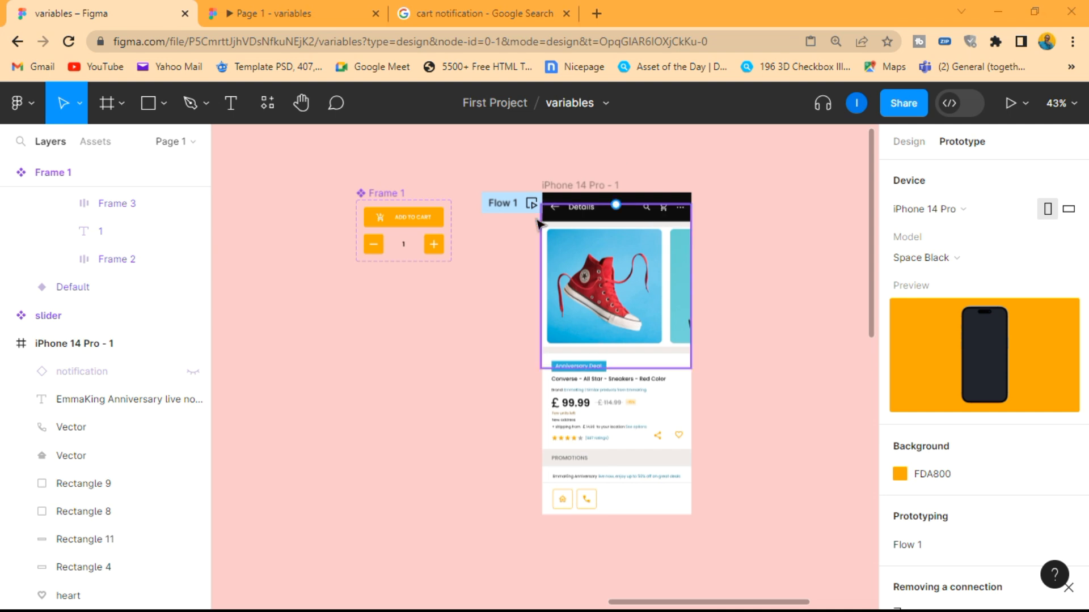
scroll(518, 254, right, 2)
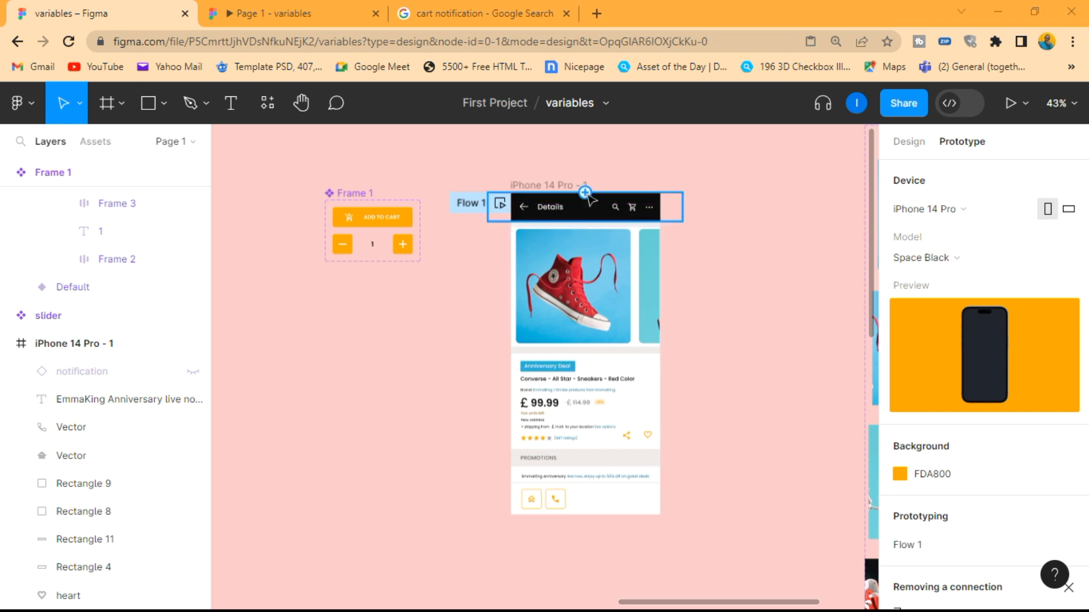
click(567, 185)
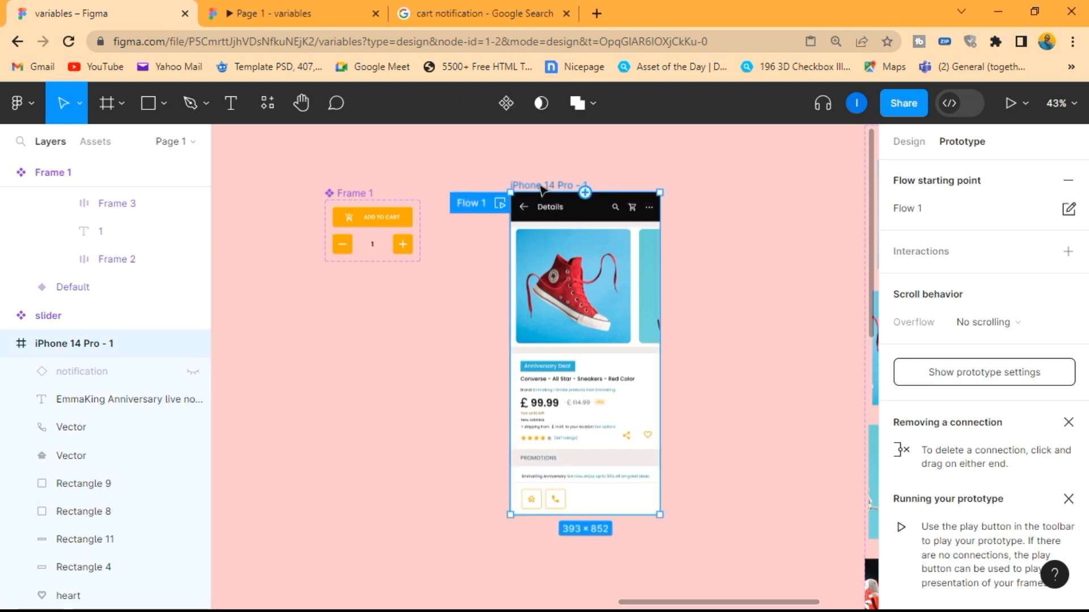
click(740, 286)
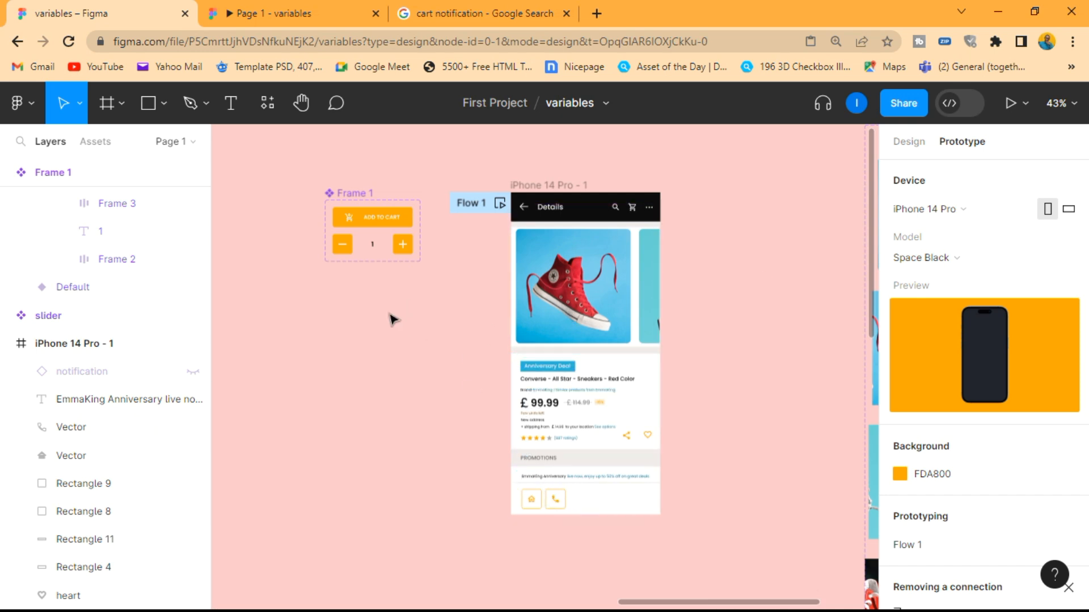
Examine the add-to-cart and quantity buttons in Frame 1 and the cart icon in the phone frame's header
scroll(279, 202, up, 5)
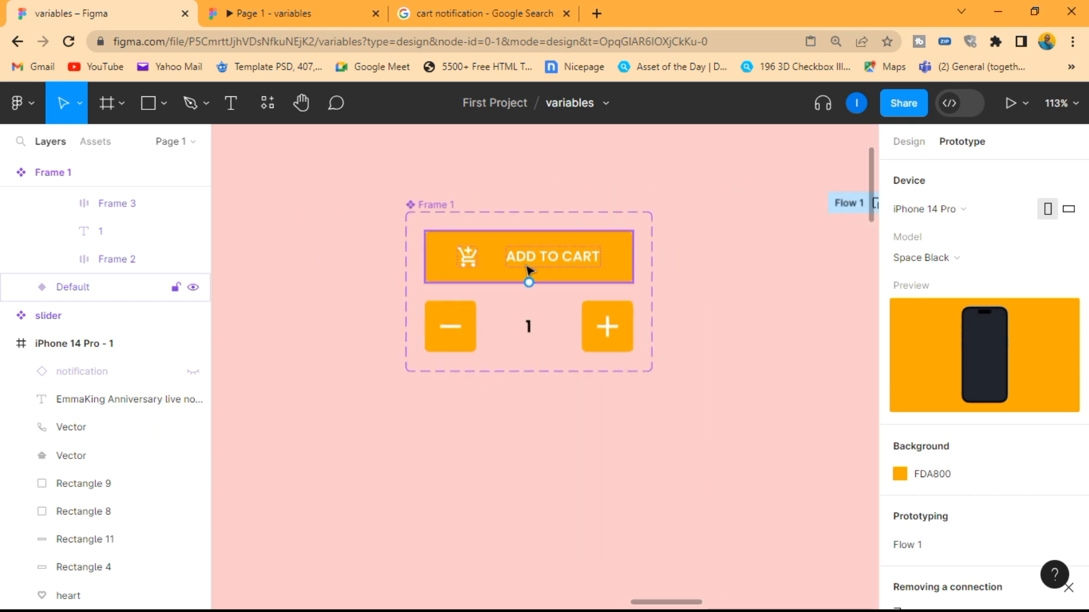
scroll(486, 238, down, 6)
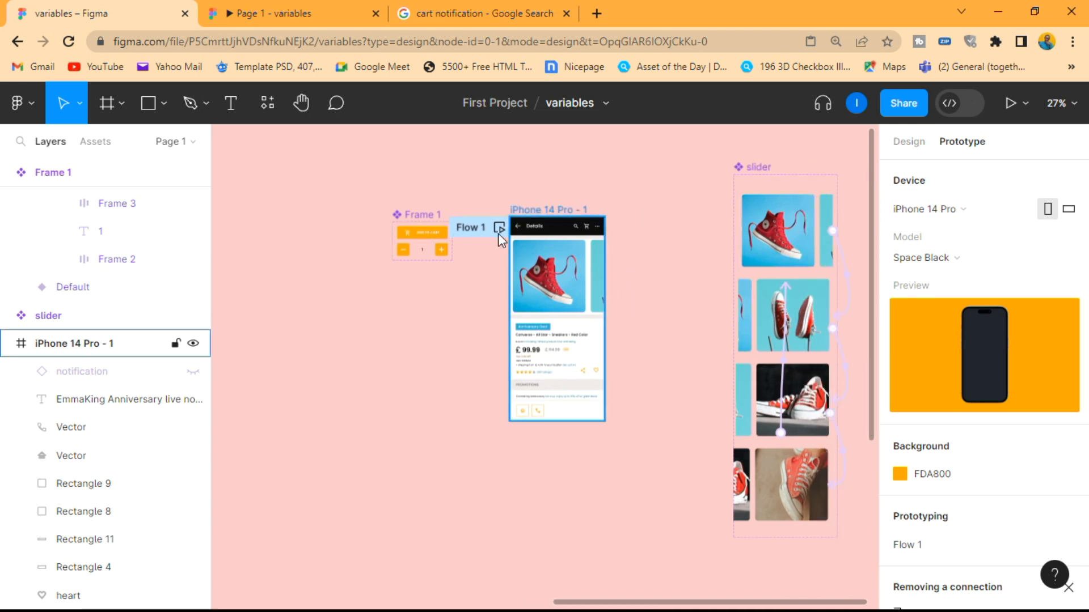
scroll(446, 248, up, 6)
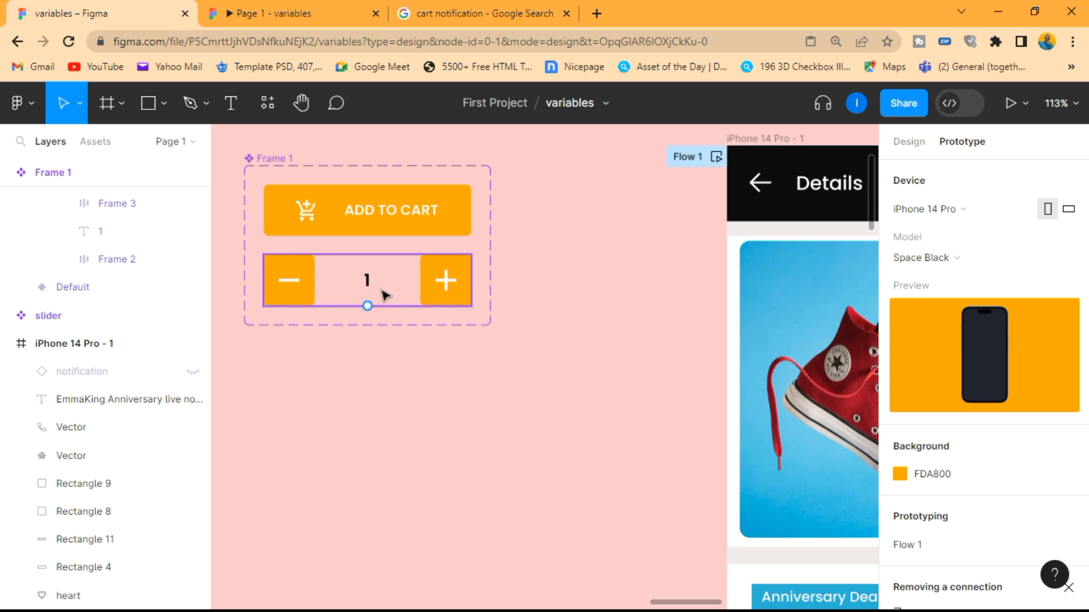
scroll(360, 276, down, 4)
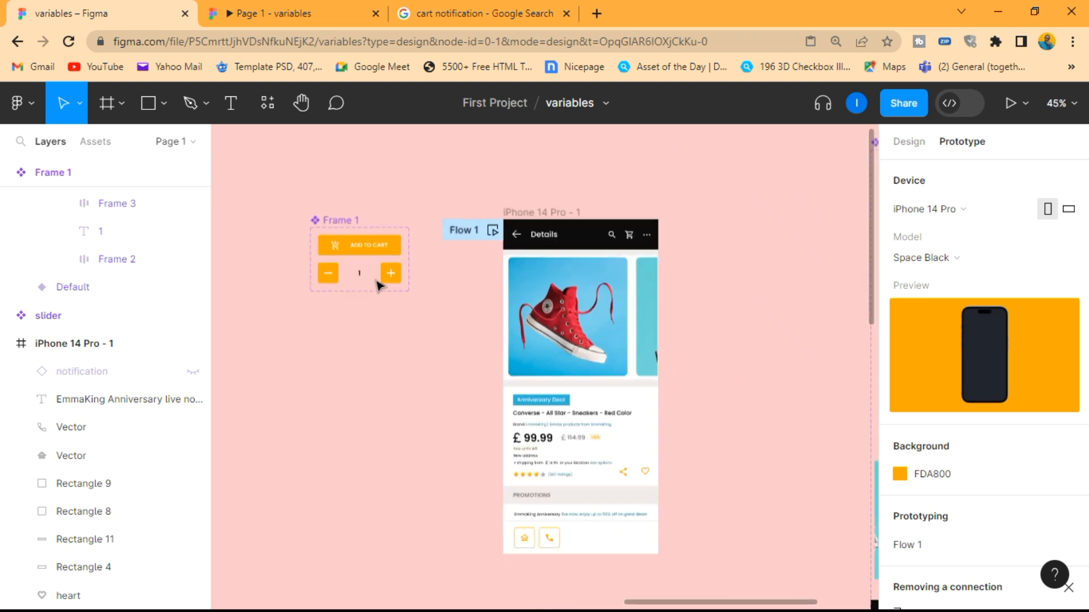
scroll(619, 216, up, 4)
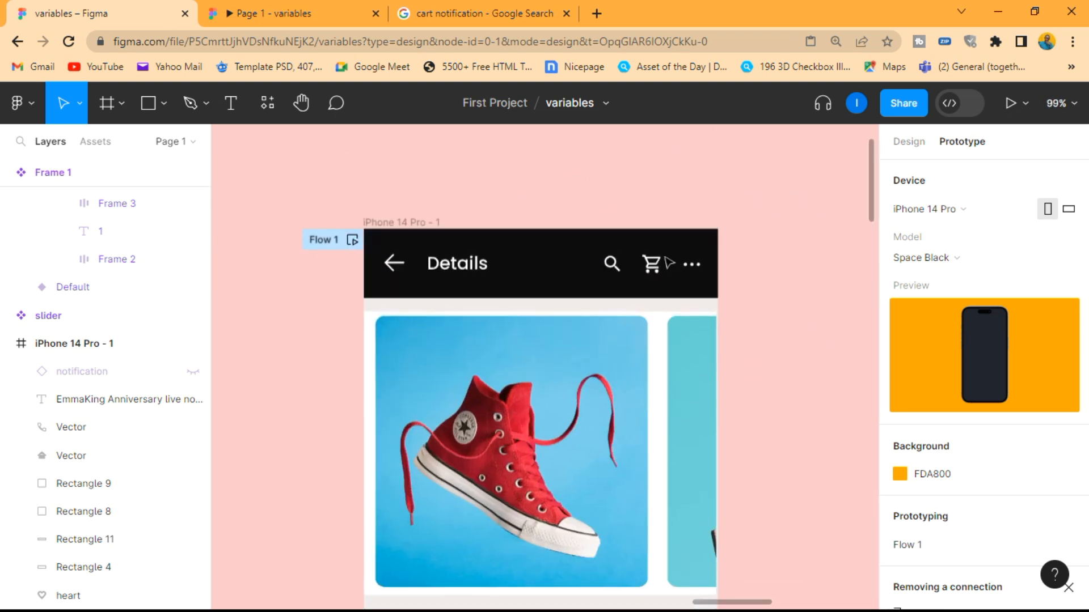
scroll(669, 262, up, 2)
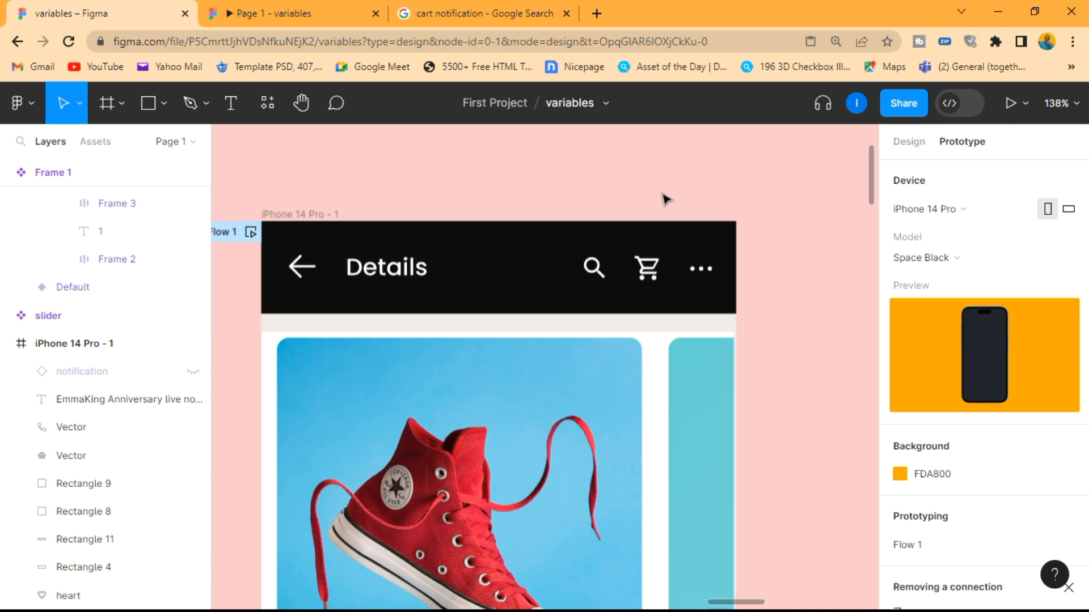
scroll(652, 193, down, 5)
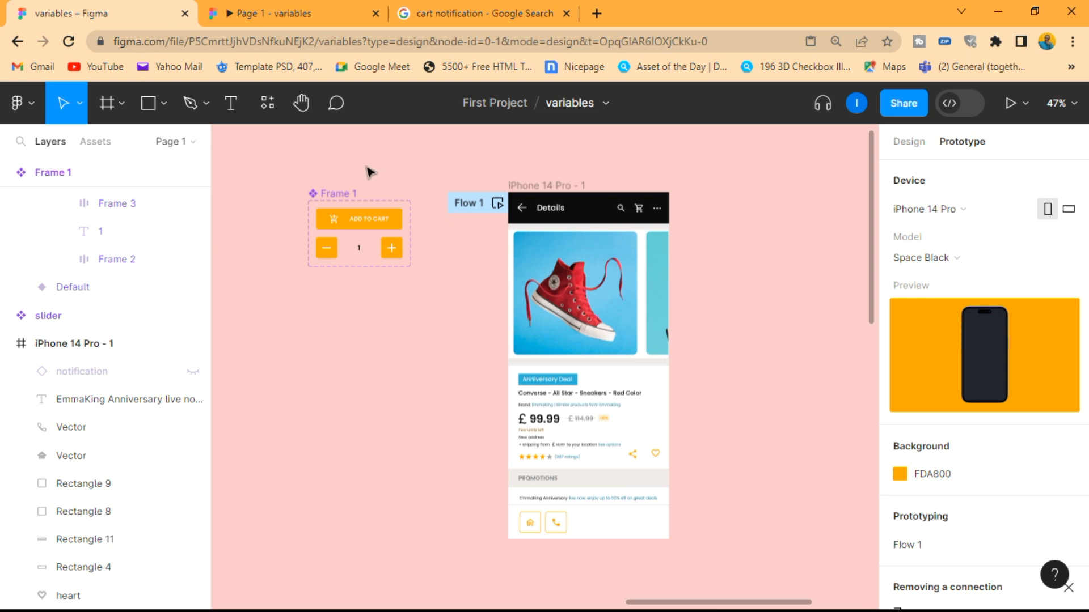
Inspect the Default and Variant2 variants of the Frame 1 component
scroll(351, 170, up, 2)
click(330, 207)
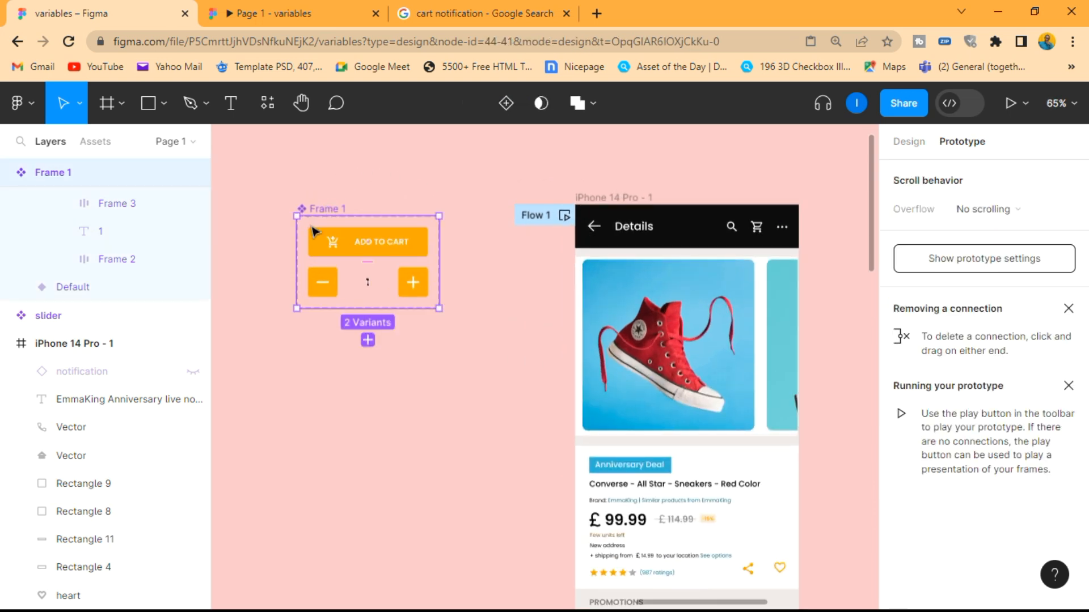
scroll(173, 234, up, 3)
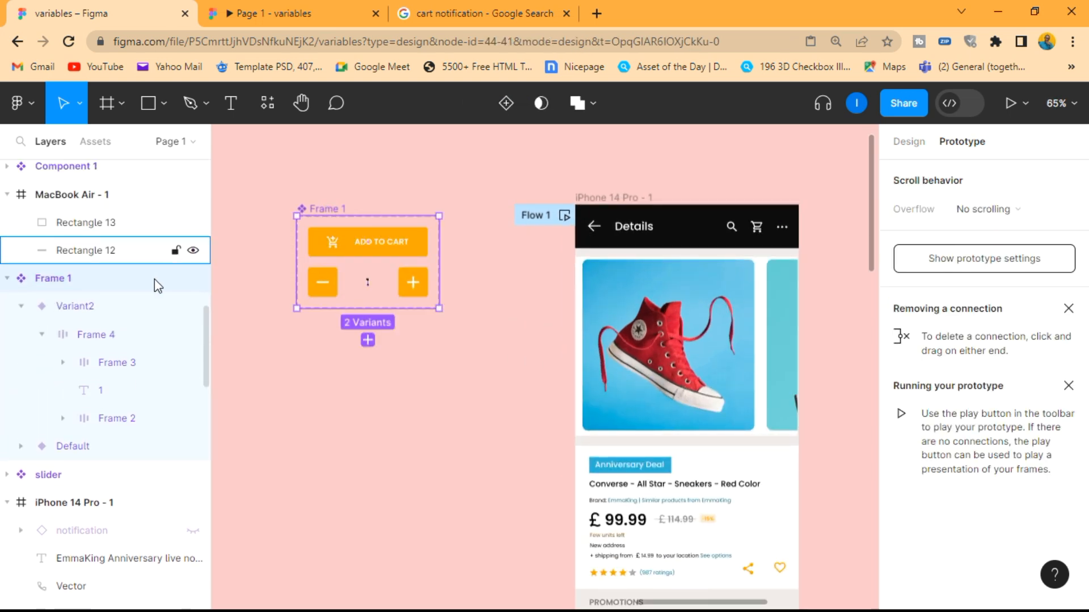
click(21, 308)
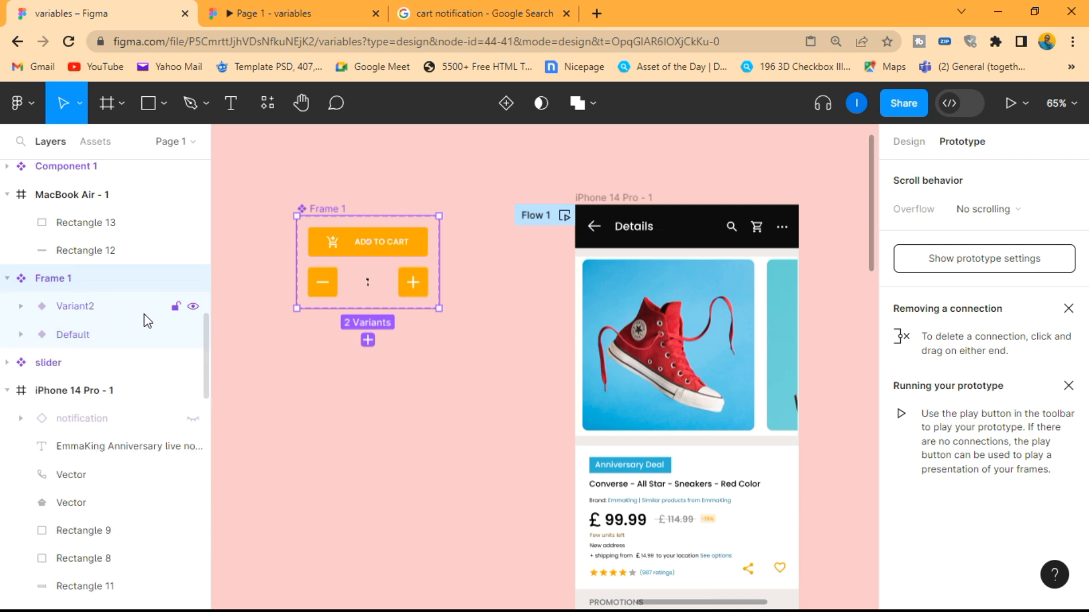
click(359, 242)
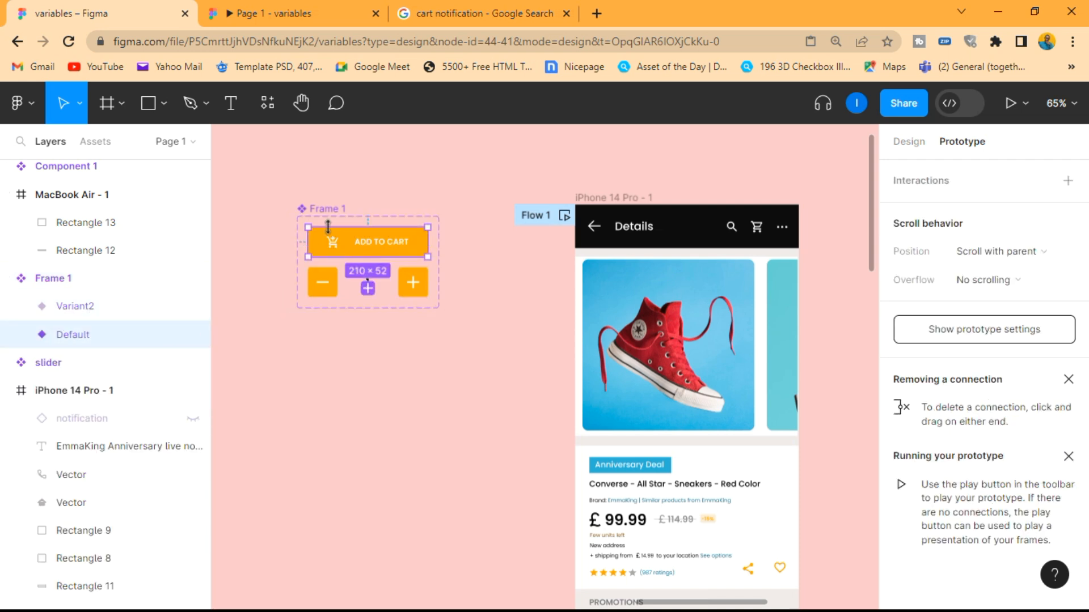
click(72, 309)
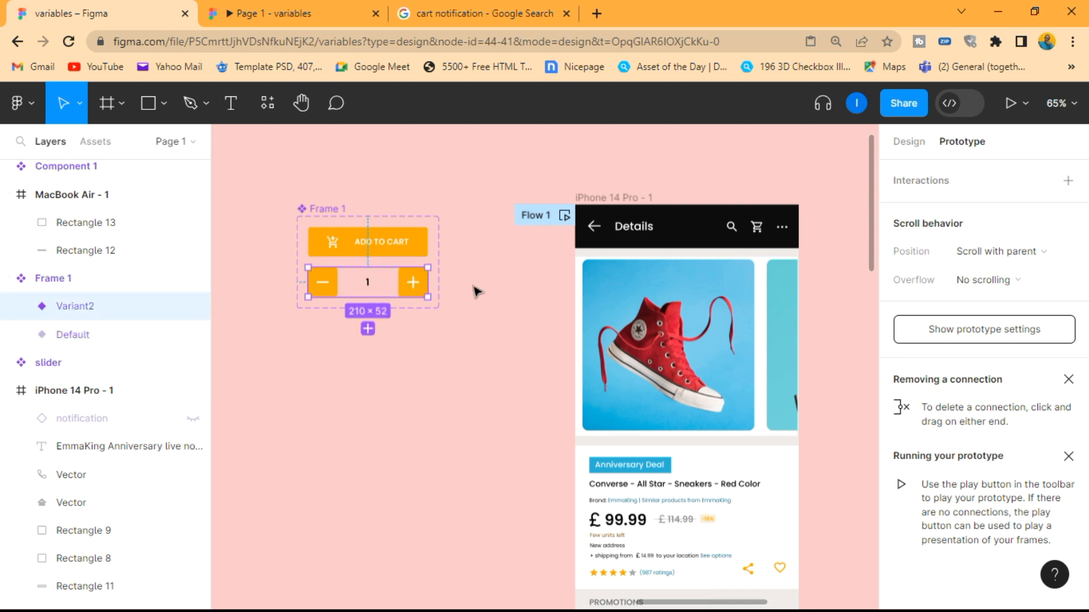
click(475, 290)
Add a text layer reading "1" on the empty canvas below the Frame 1 component
scroll(476, 288, down, 3)
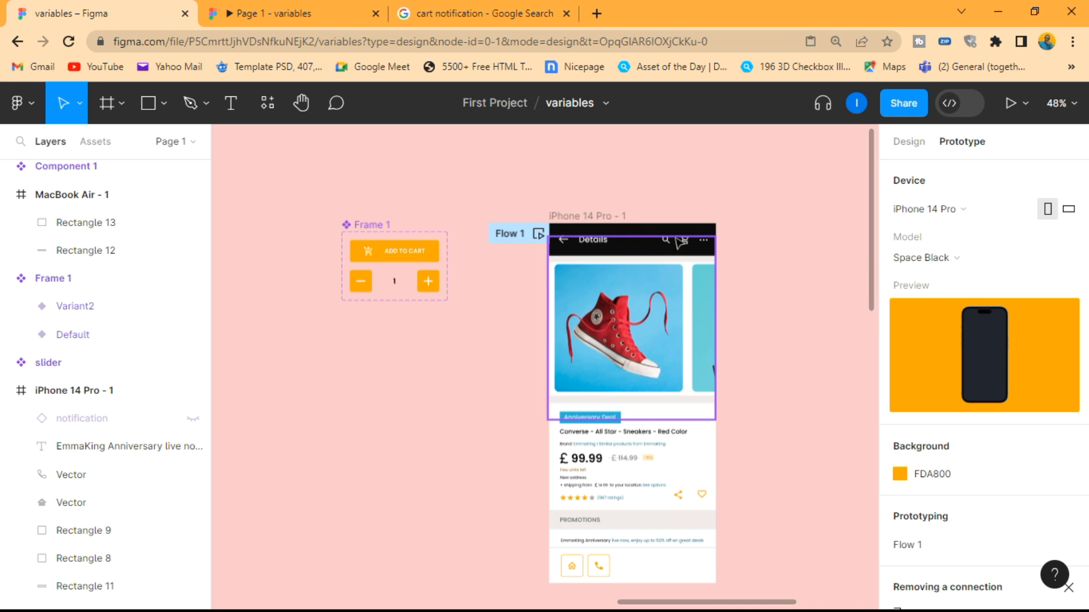
scroll(318, 328, up, 3)
scroll(458, 244, down, 2)
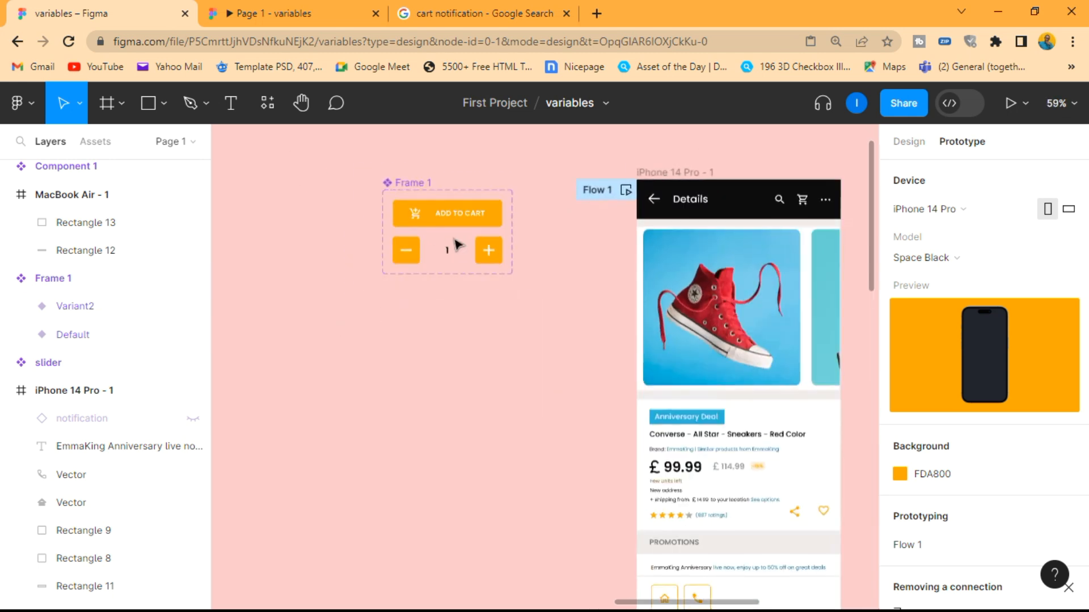
scroll(448, 235, up, 2)
click(247, 118)
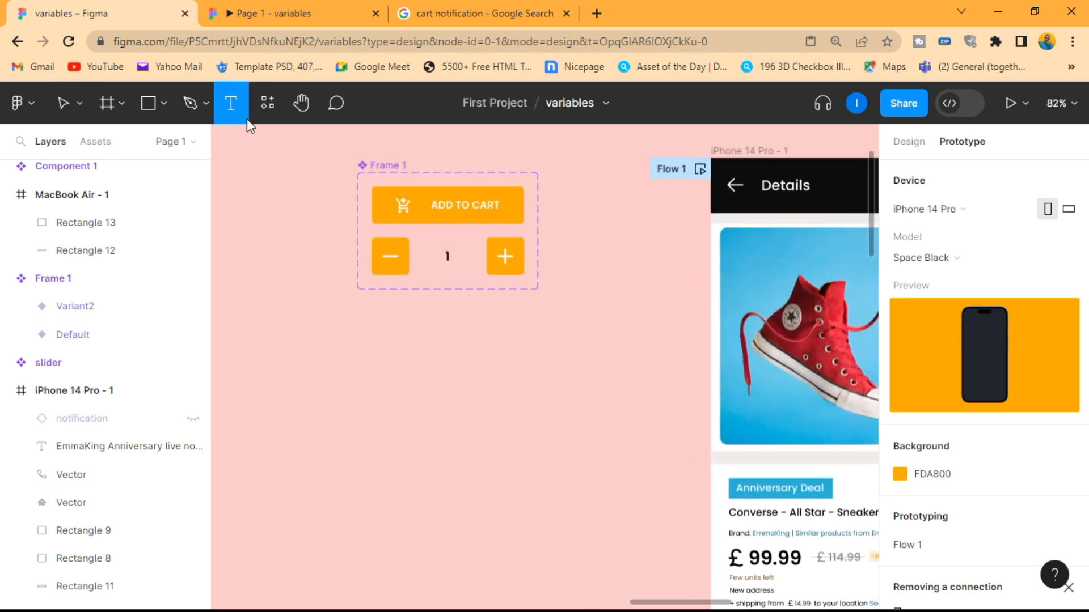
click(434, 371)
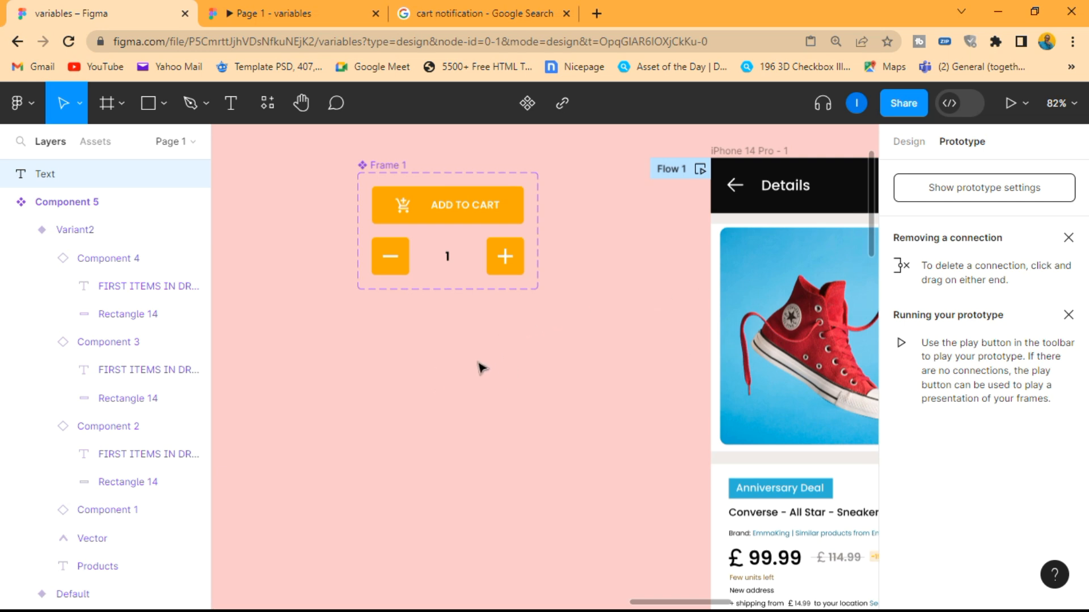
key(Escape)
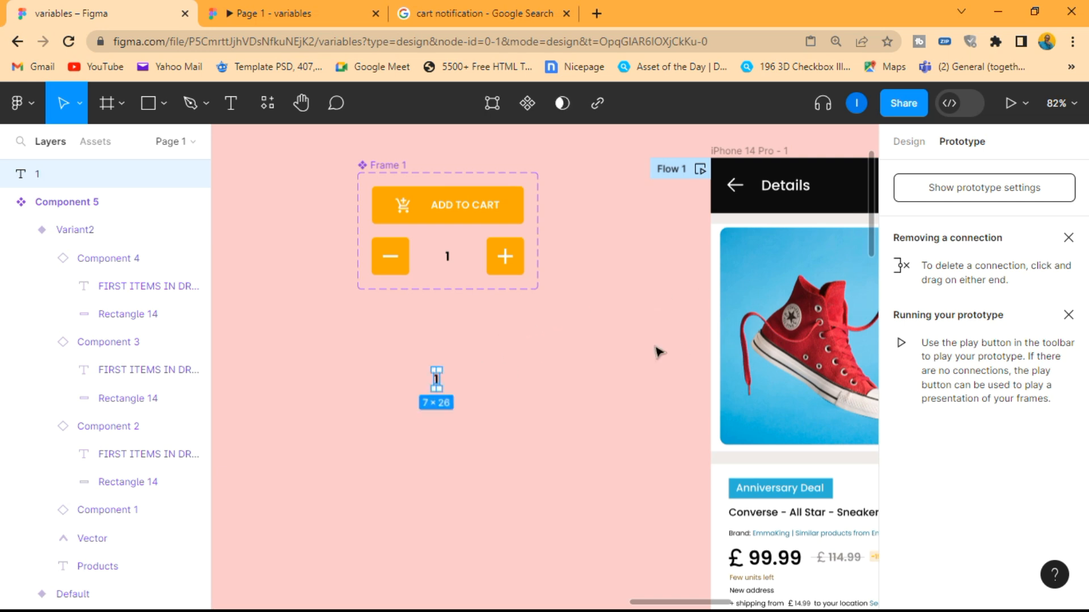
Set the font size of the new "1" text to 14
click(910, 143)
scroll(1017, 409, down, 3)
click(1020, 267)
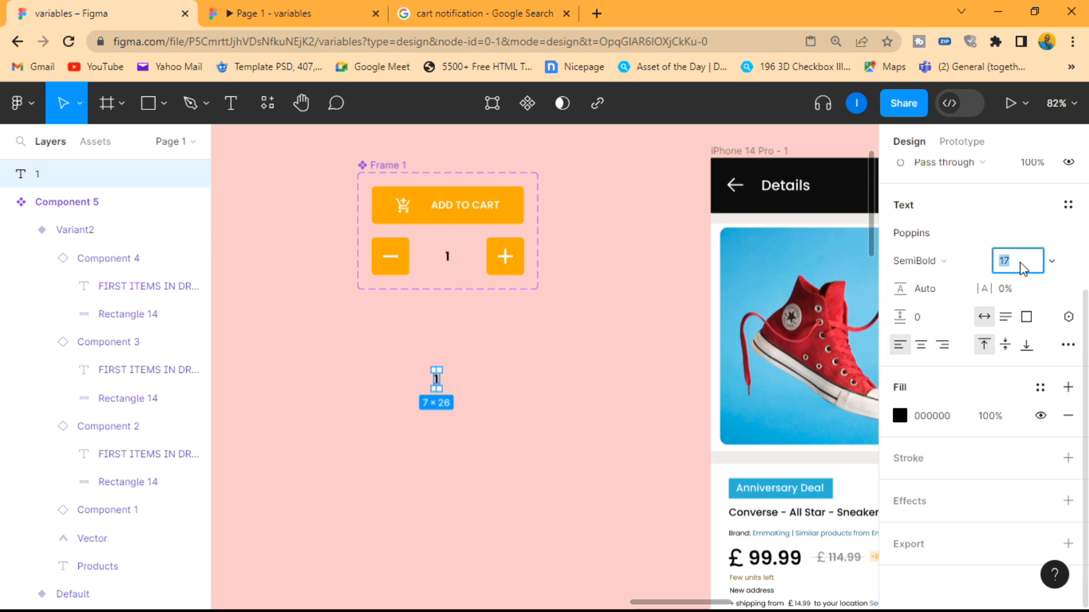
key(Return)
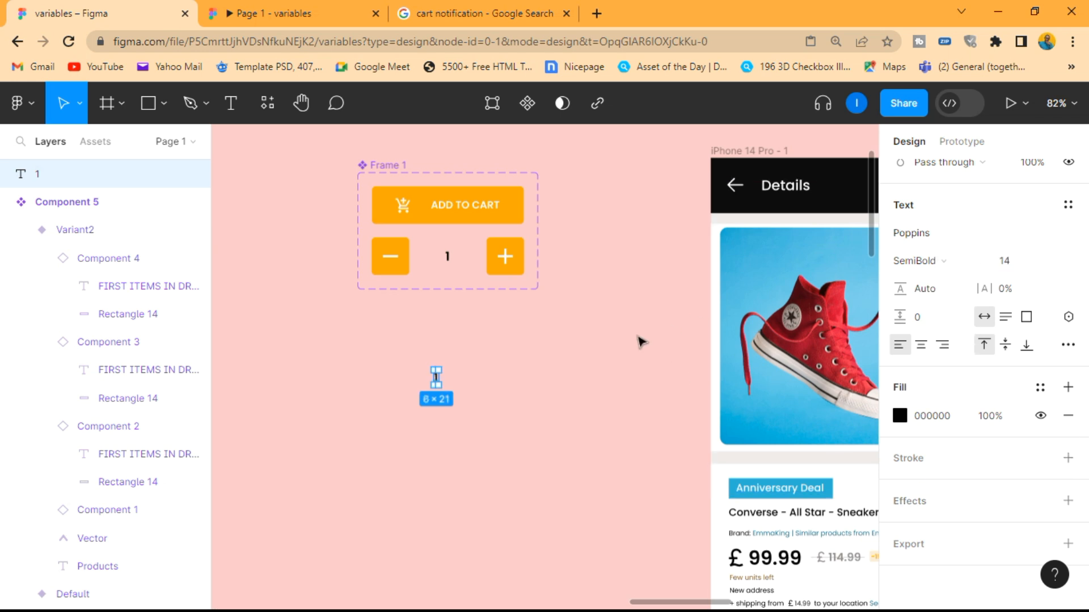
Wrap the "1" text in an auto layout frame
scroll(457, 376, up, 10)
scroll(396, 392, down, 3)
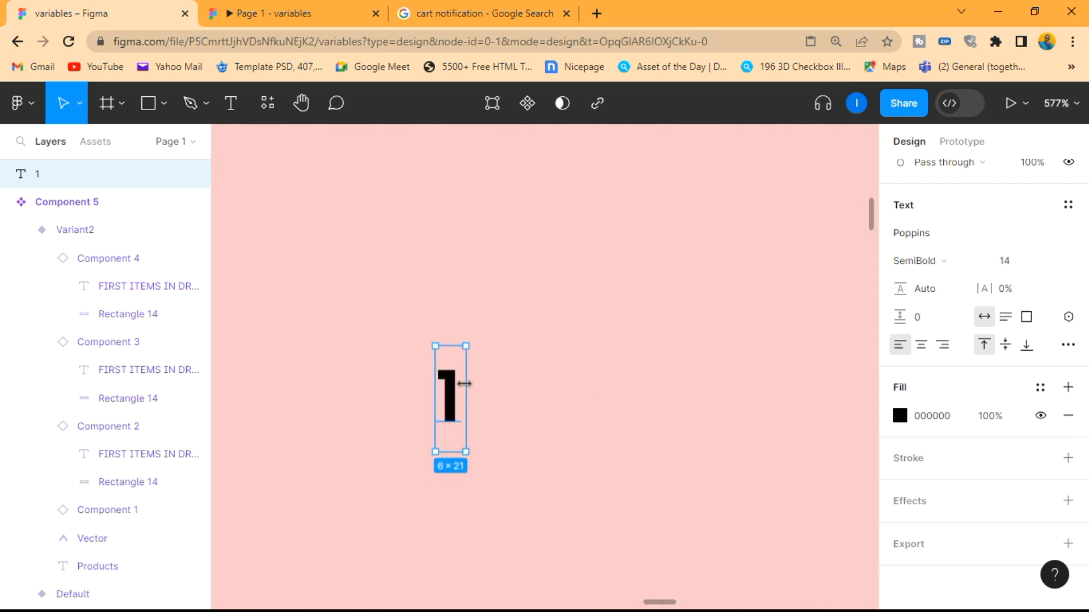
right_click(452, 403)
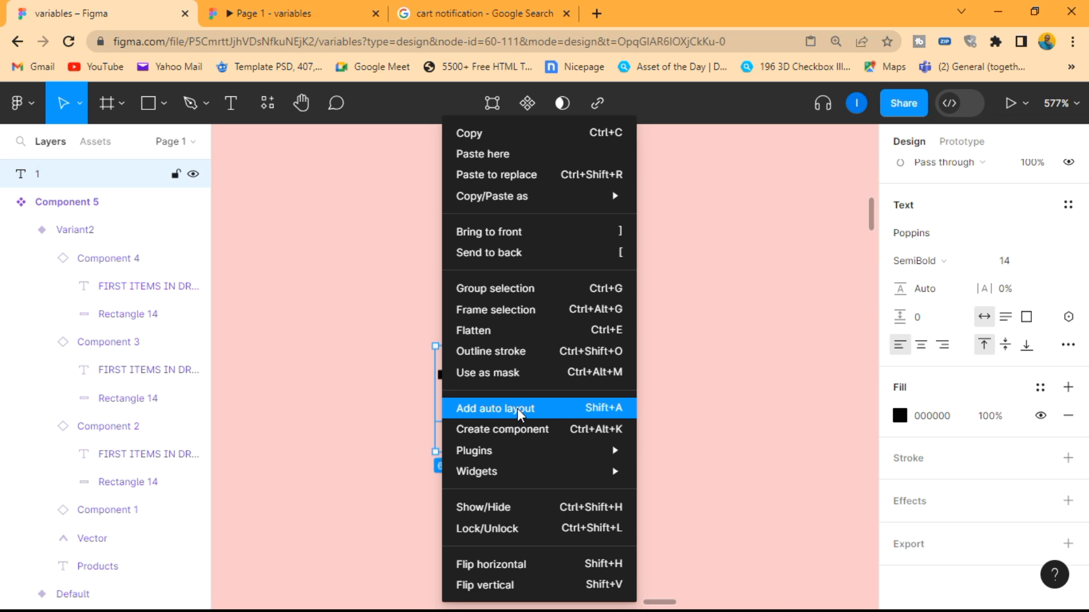
click(518, 411)
Add a fill to the auto layout frame and set it to the orange document color FDA800
click(1067, 343)
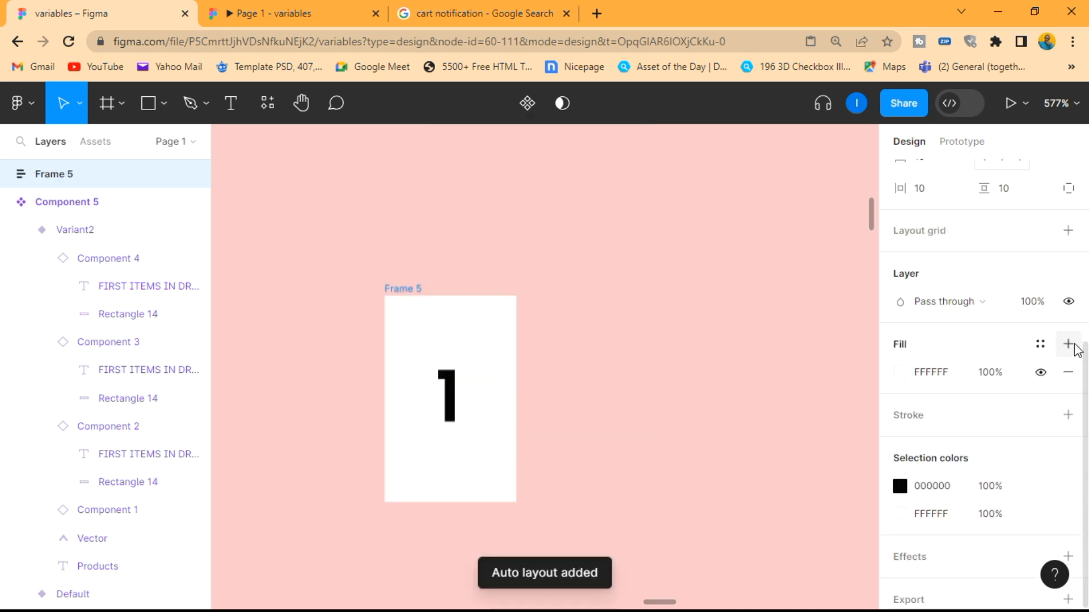
click(900, 374)
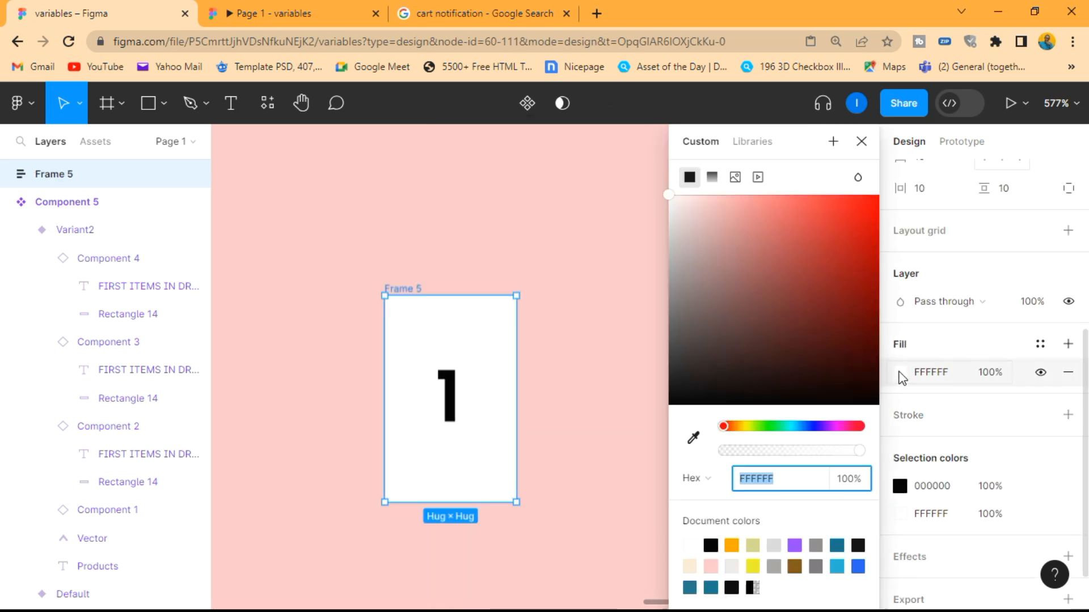
click(732, 545)
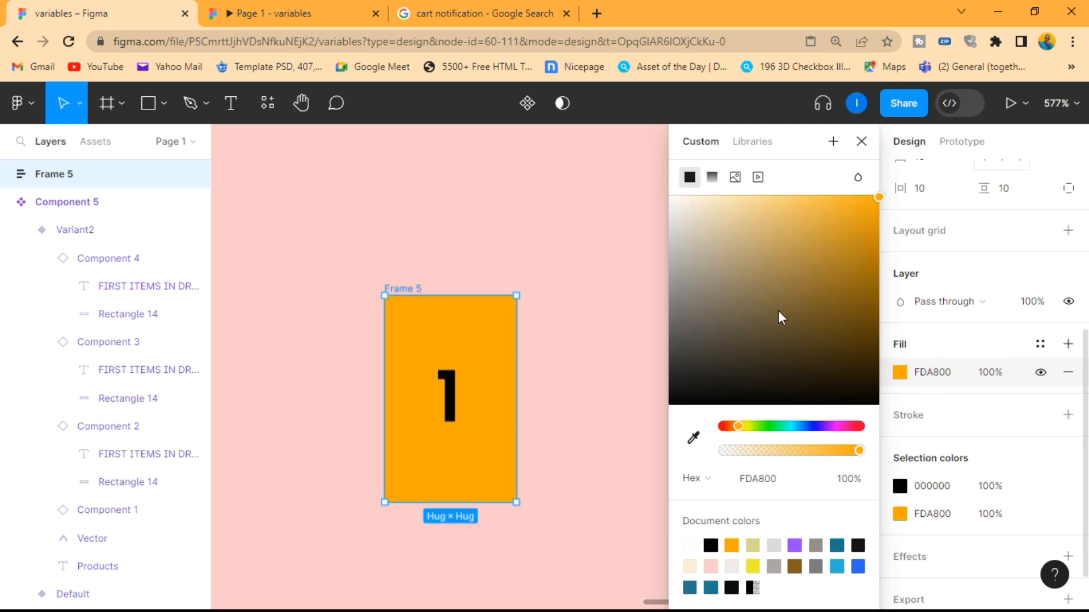
click(861, 141)
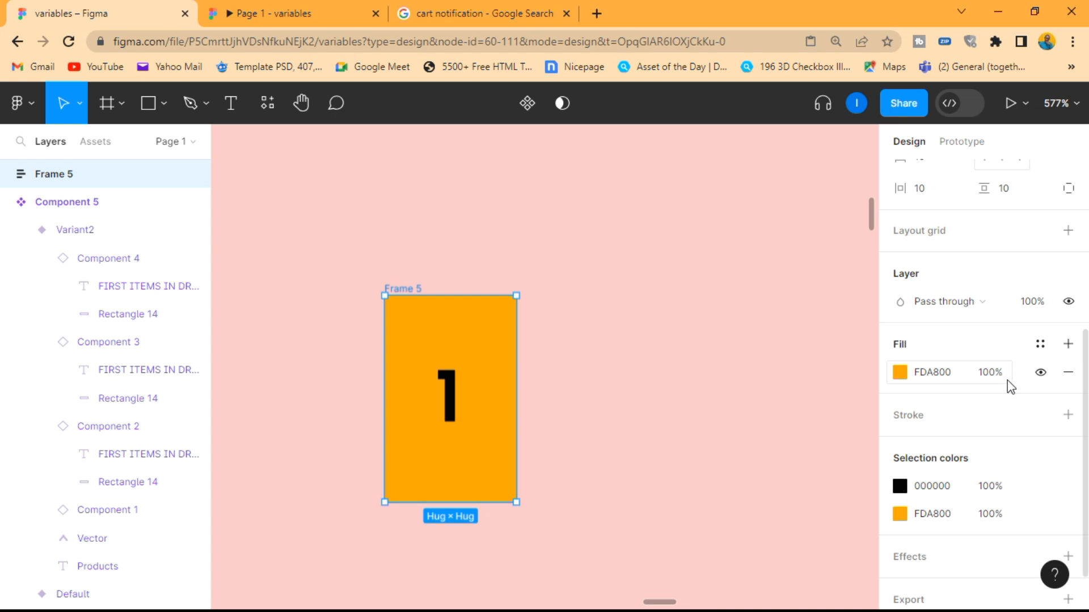
Set the height of the orange auto layout frame around the "1" to 26
scroll(1010, 386, up, 5)
click(1002, 443)
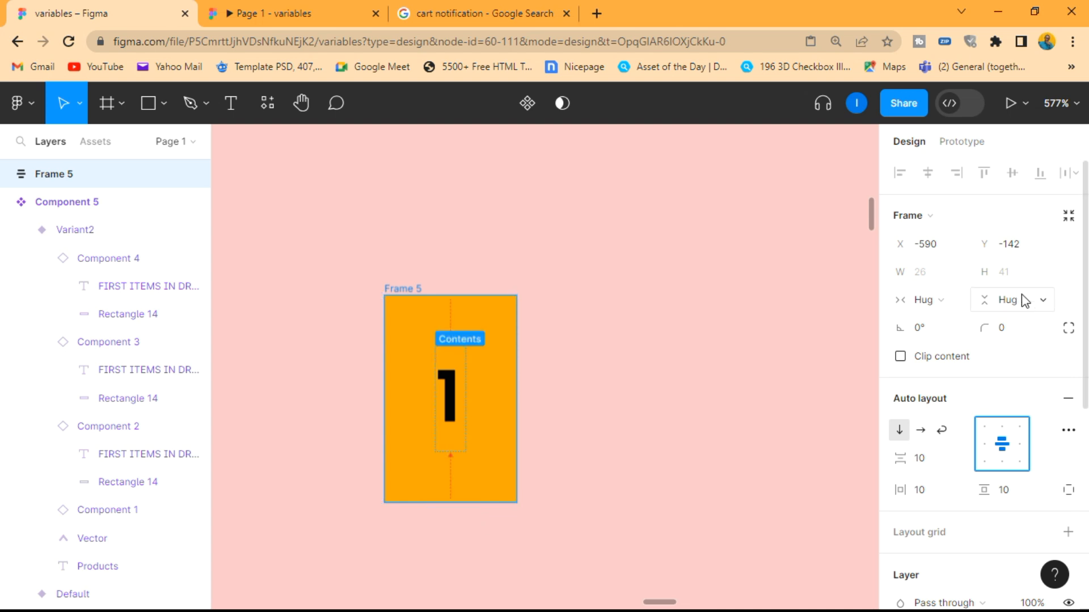
click(1005, 274)
text(2)
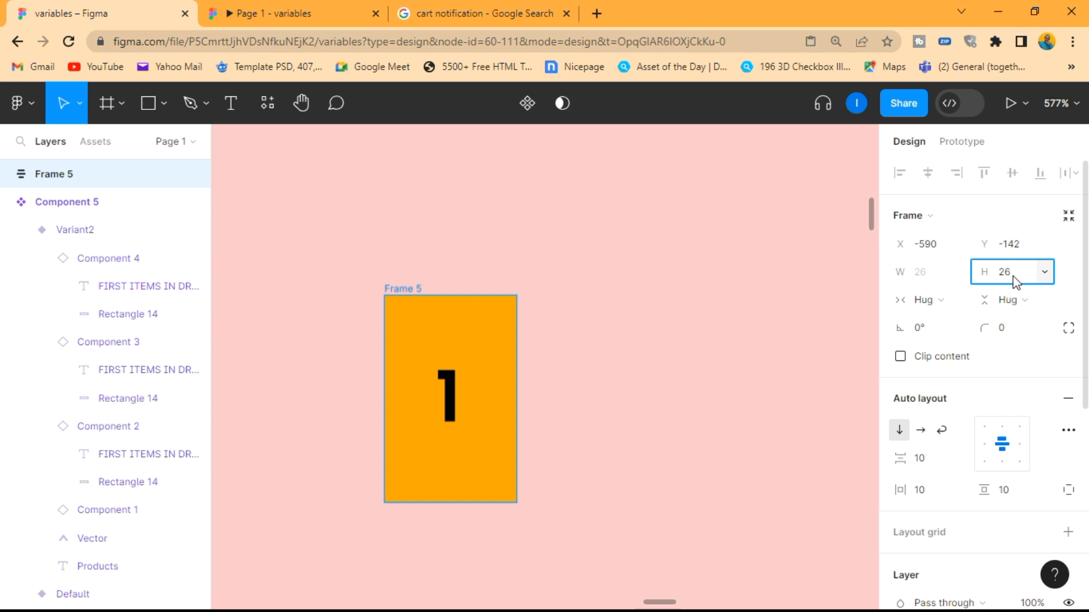
text(6)
key(Return)
Round the orange frame into a circle with a corner radius of 100
click(1016, 328)
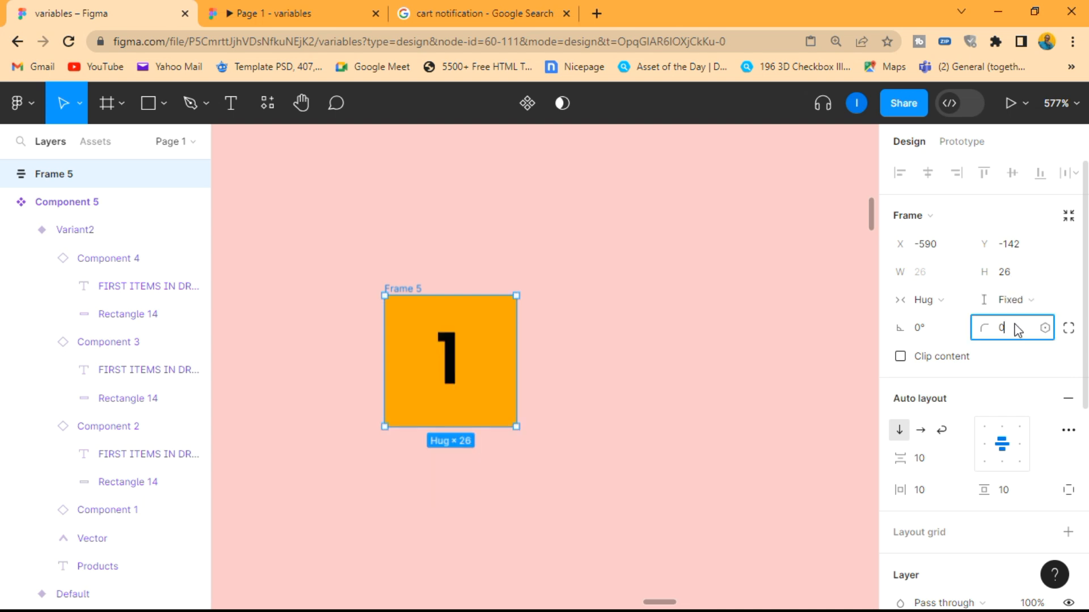
text(100)
key(Return)
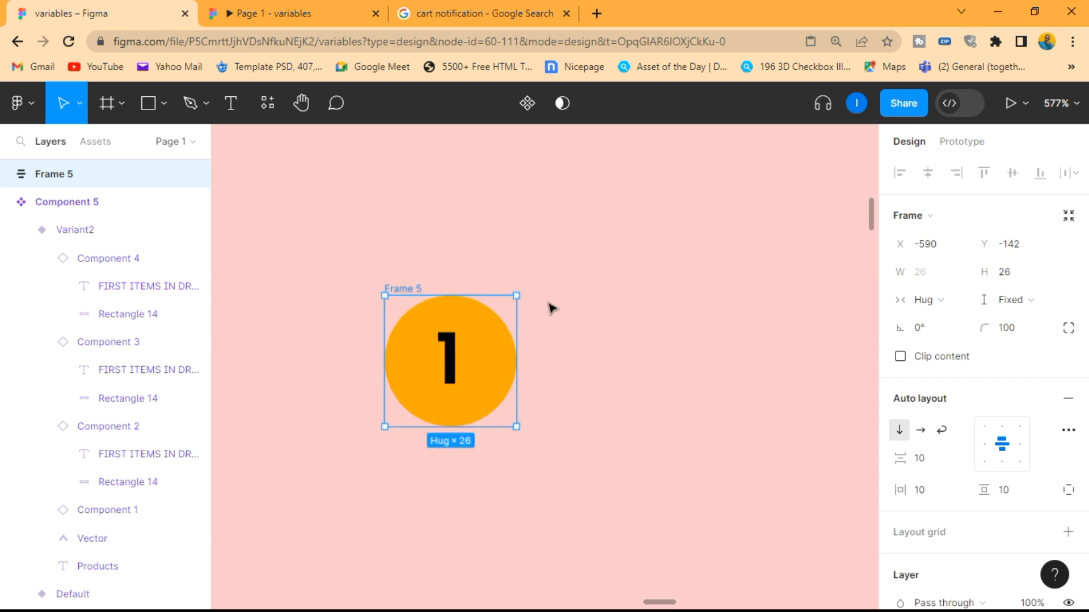
Change the color of the "1" inside the orange badge to white
scroll(971, 448, down, 6)
click(901, 431)
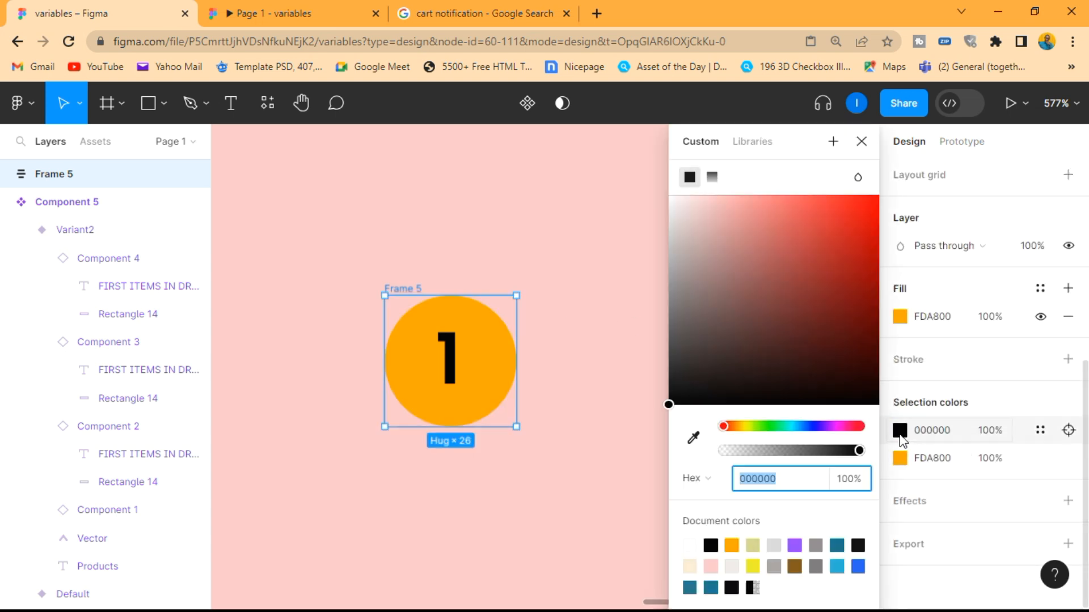
click(792, 299)
drag(792, 299, 600, 168)
click(596, 190)
Group the circular badge frame below the Frame 1 component
scroll(588, 238, down, 8)
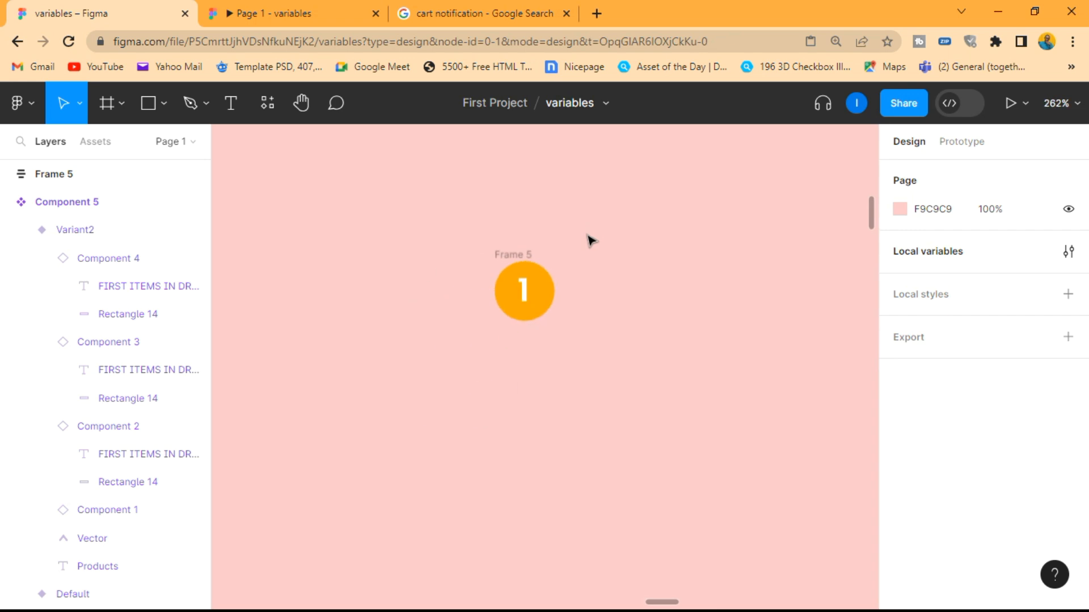
scroll(573, 304, up, 2)
click(549, 311)
click(548, 311)
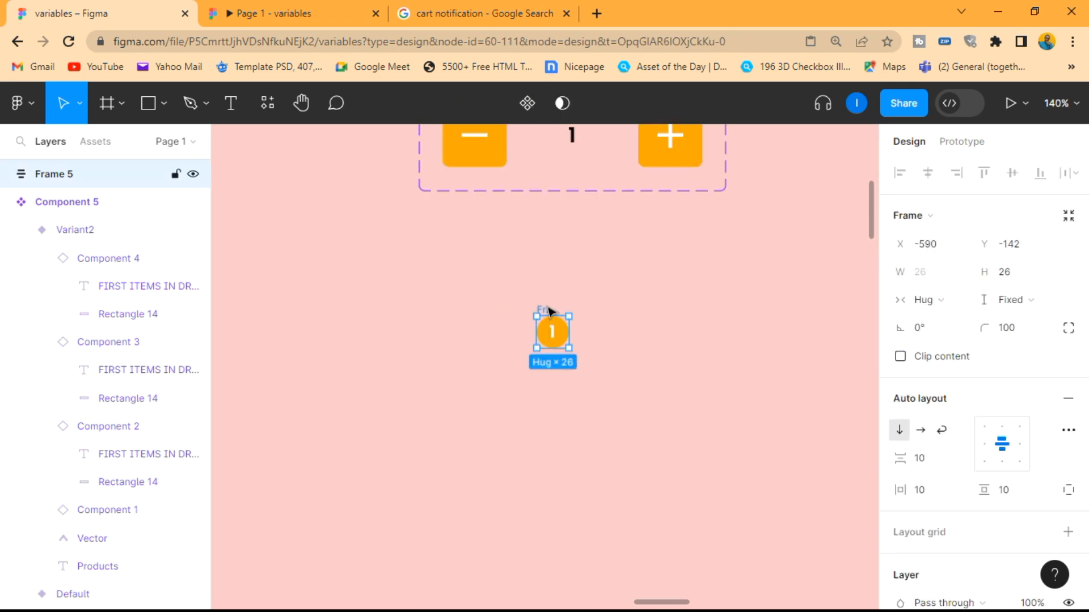
right_click(558, 336)
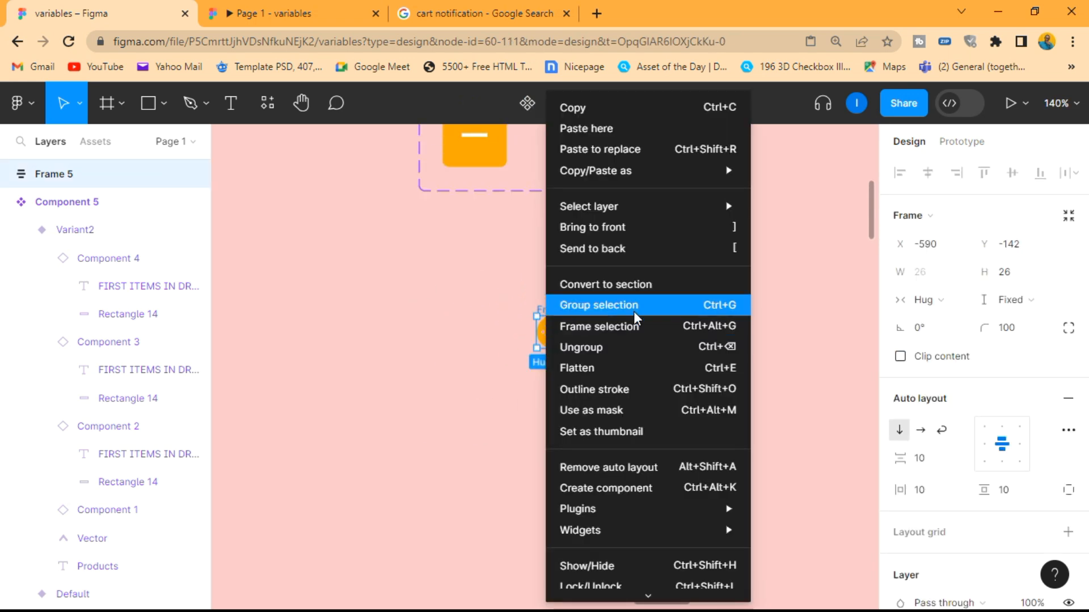
click(614, 306)
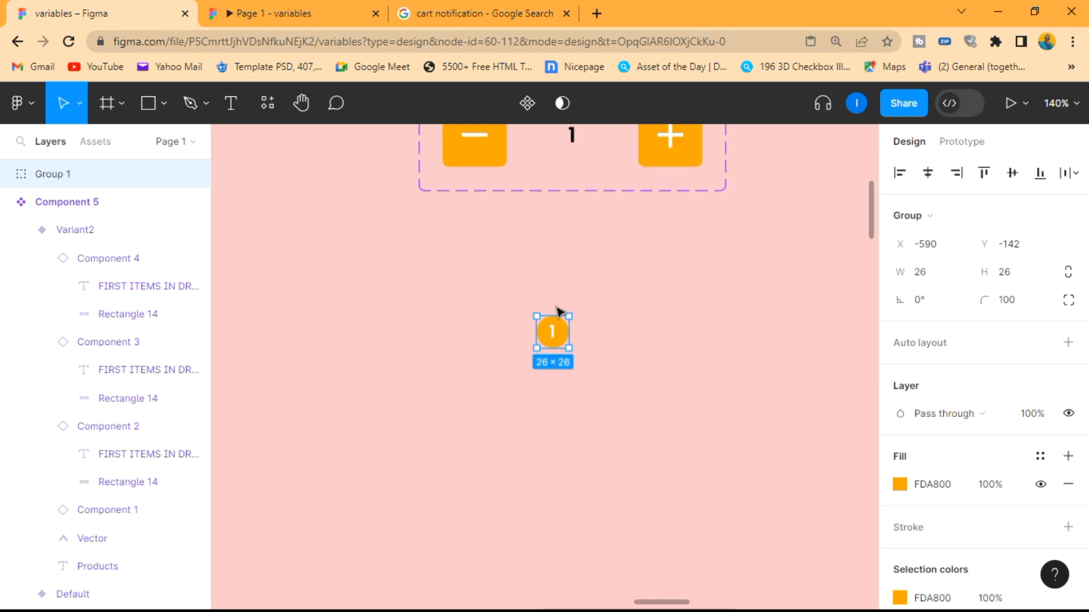
Turn the badge group into a component
scroll(554, 337, up, 5)
right_click(553, 337)
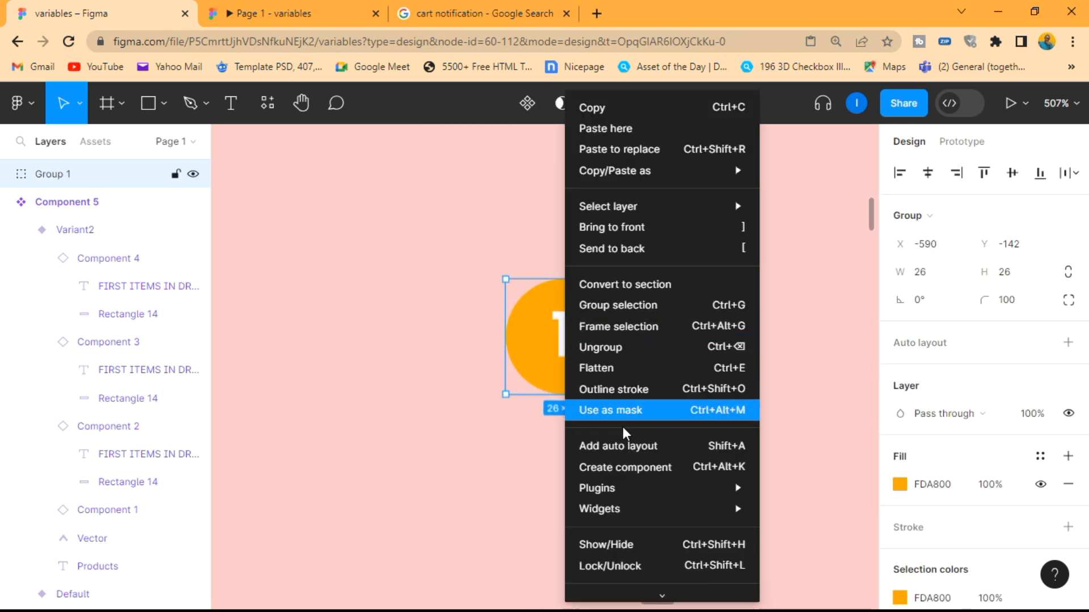
click(624, 465)
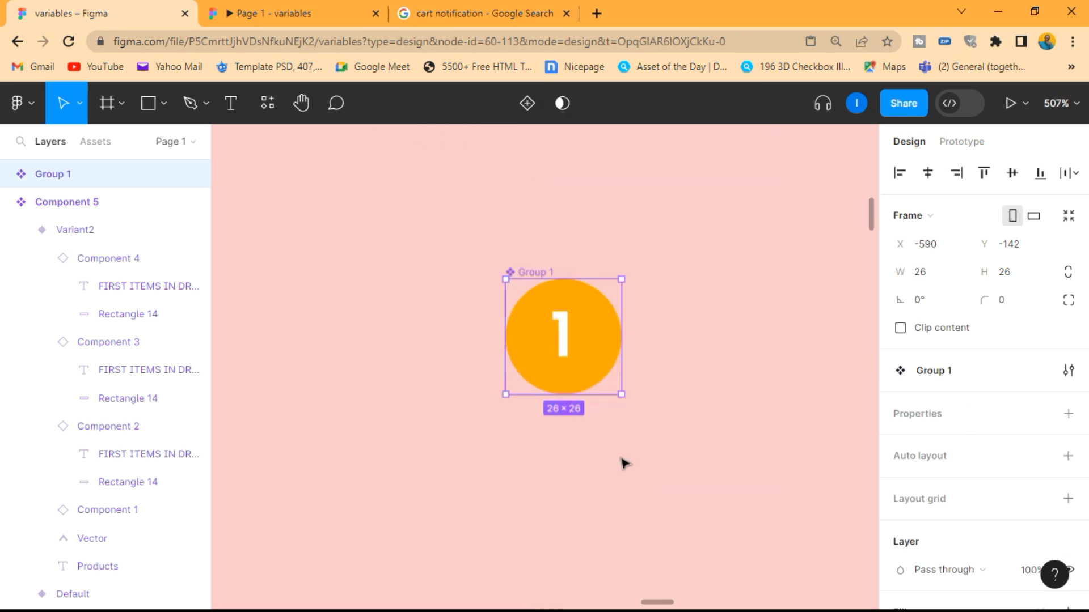
Rename the badge component "cart notifications"
double_click(65, 176)
text(cart noti)
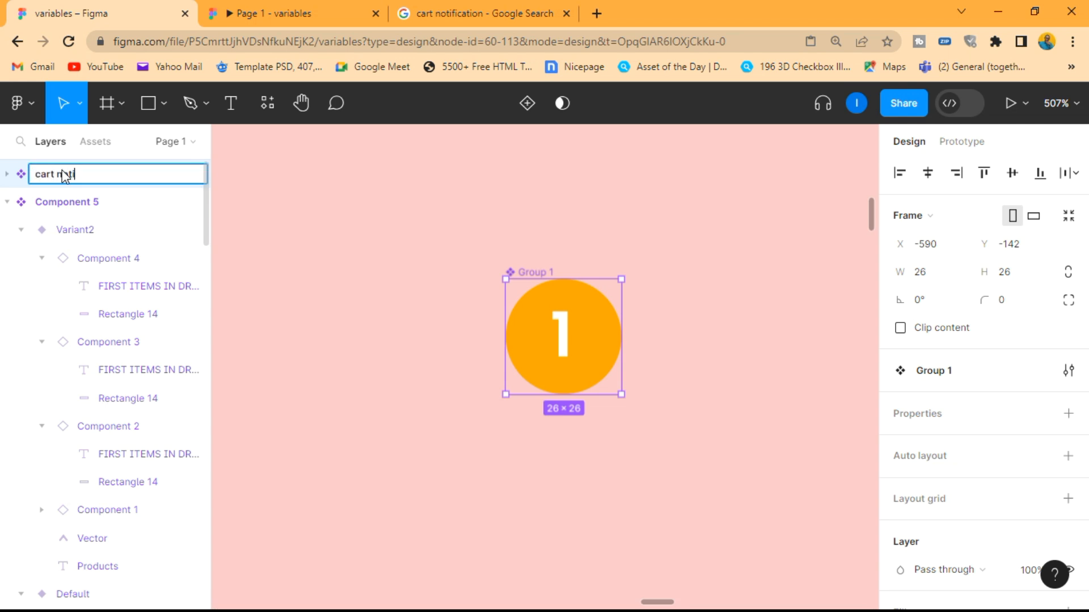
text(fica)
key(BackSpace)
text(cations)
key(Return)
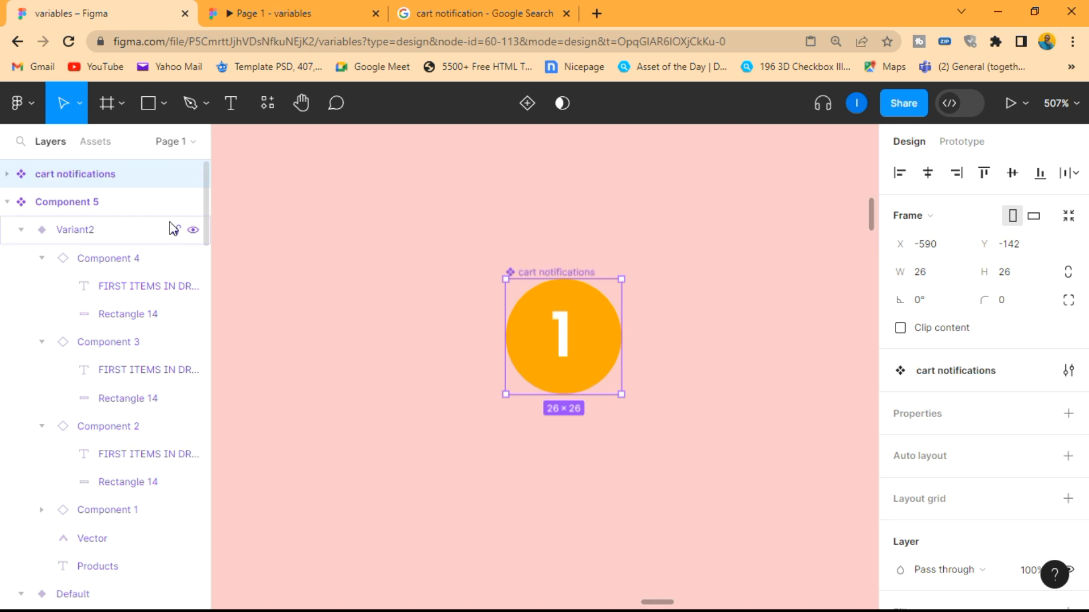
Add a variant property to the cart notifications component
click(684, 266)
scroll(700, 266, down, 3)
click(626, 304)
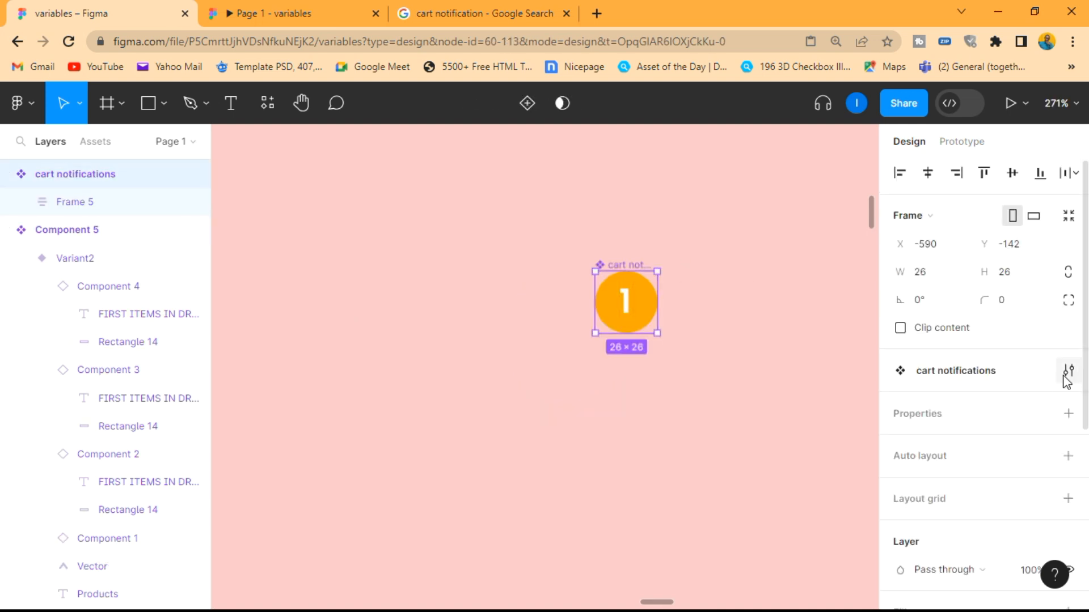
click(1068, 414)
click(993, 469)
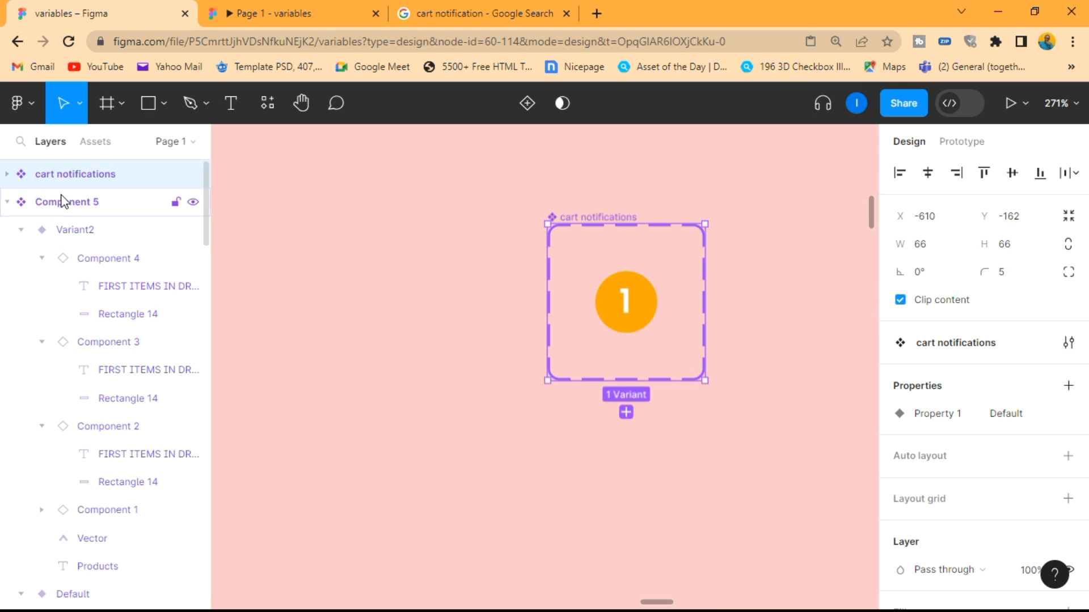
Extend the cart notifications component set downward to a height of 114
click(7, 174)
click(79, 206)
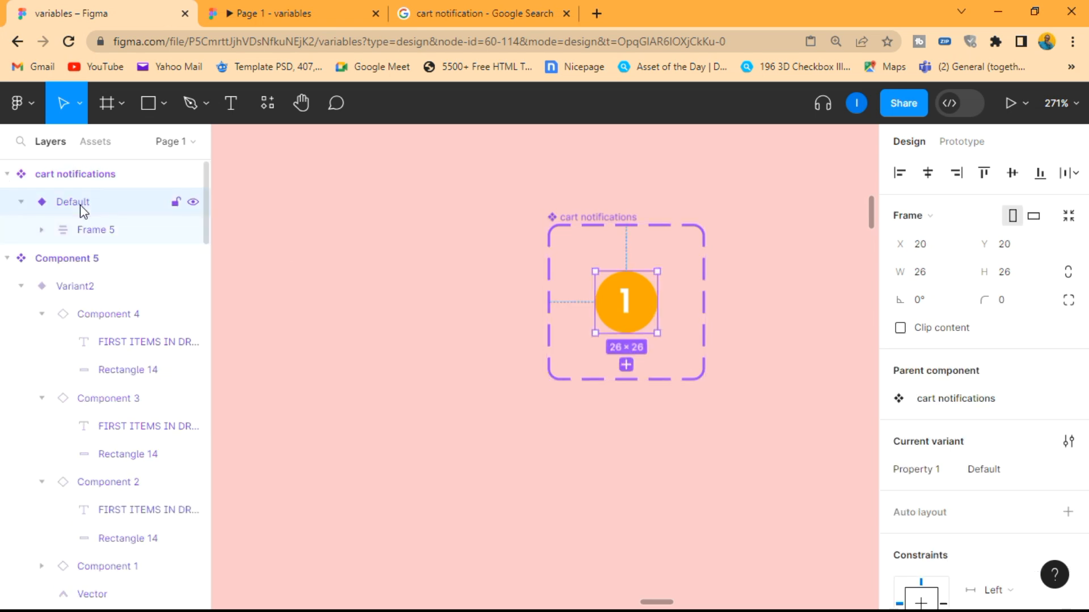
click(579, 225)
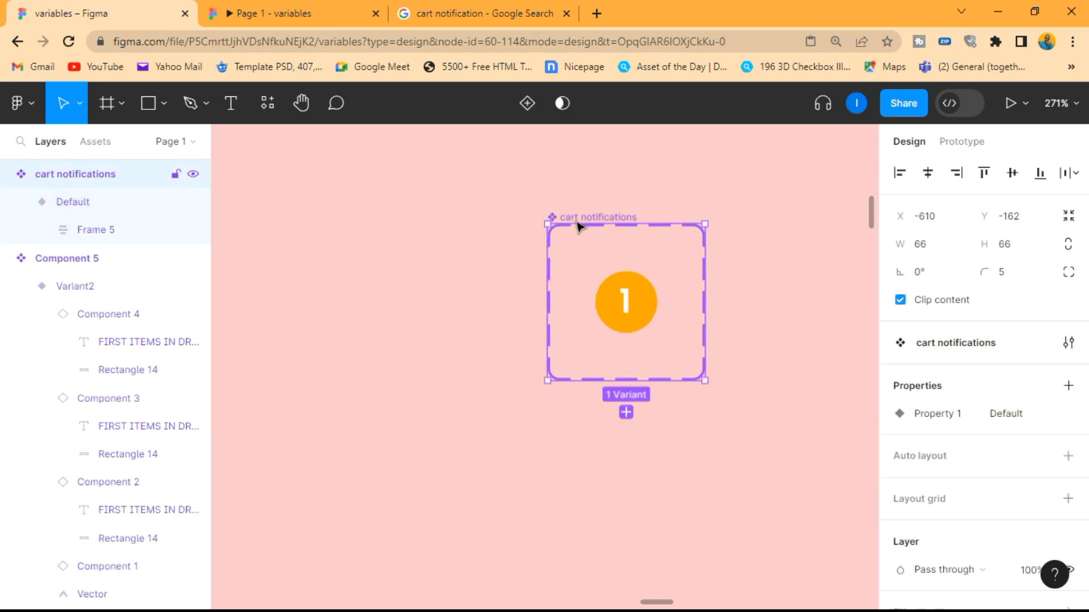
drag(634, 379, 634, 493)
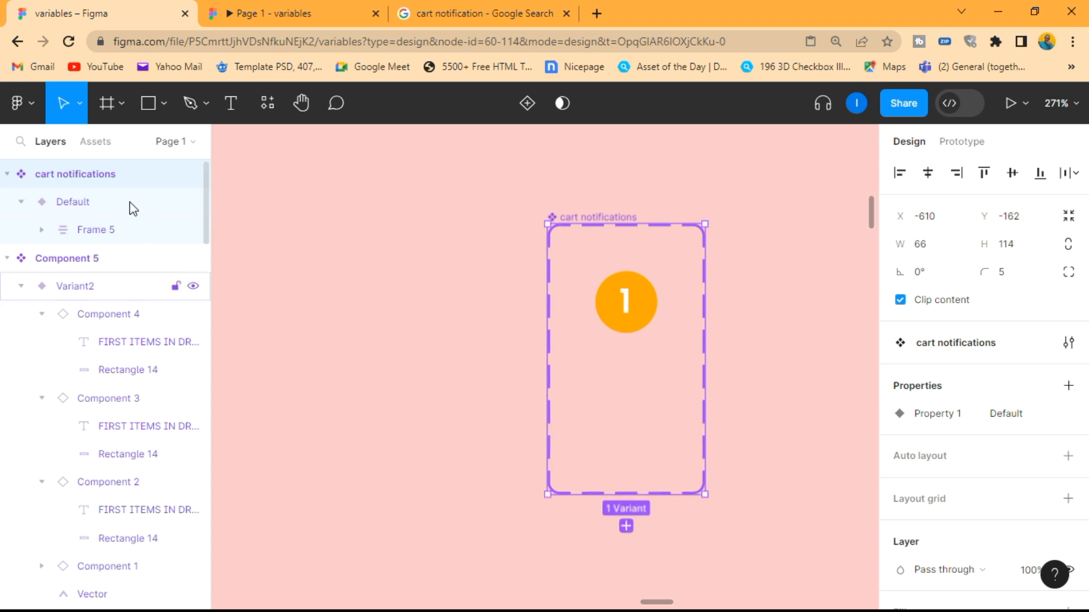
Duplicate the Default badge variant and place the copy directly below it at Y 59 inside the cart notifications set
click(101, 202)
key(ctrl+d)
drag(639, 323, 642, 399)
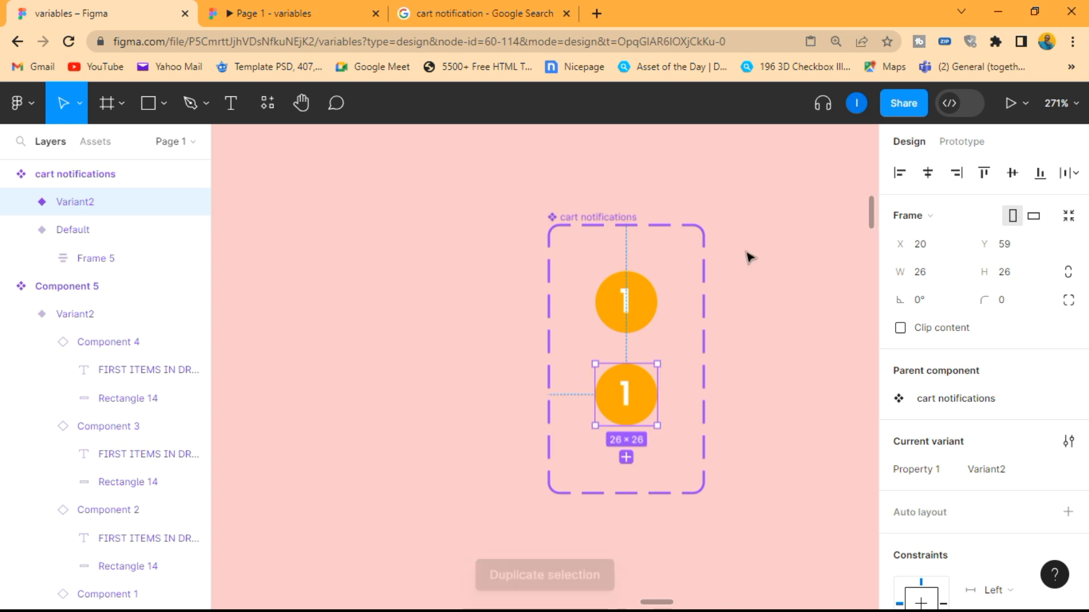
click(747, 252)
Examine the Frame 1 button variants, the cart notifications badges and the iPhone 14 Pro - 1 screen they belong to
scroll(744, 245, down, 5)
scroll(746, 246, right, 3)
scroll(586, 245, up, 3)
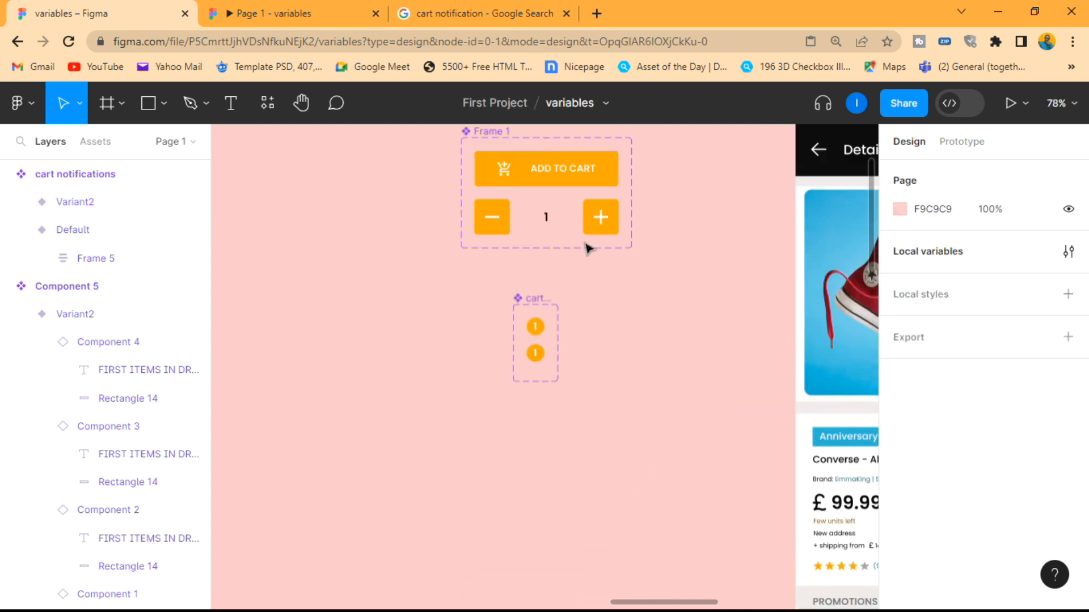
scroll(607, 202, right, 2)
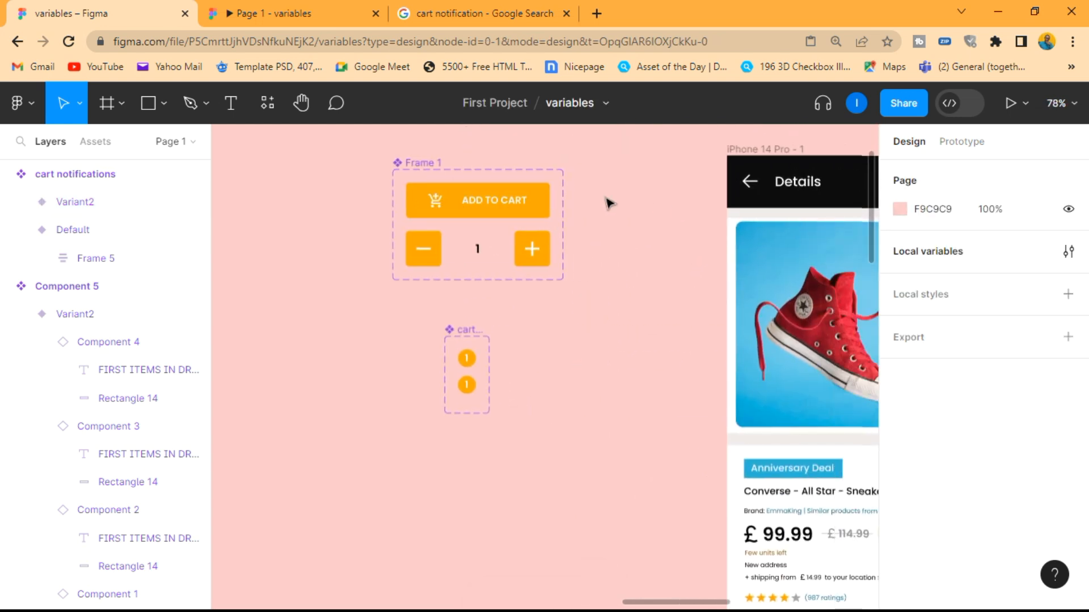
scroll(577, 224, down, 4)
scroll(574, 224, right, 4)
scroll(457, 199, left, 5)
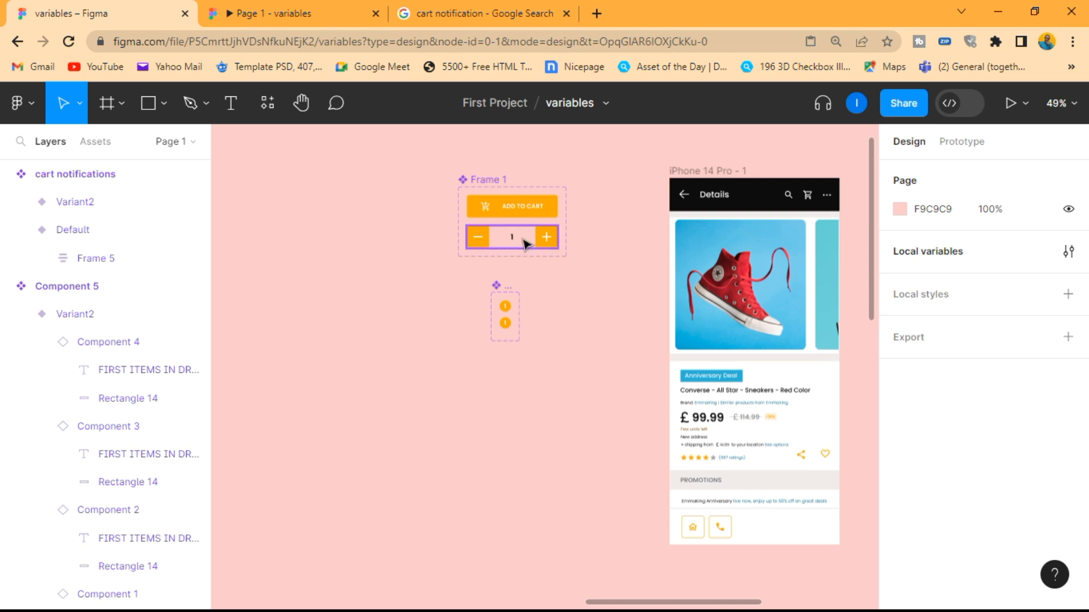
scroll(520, 226, up, 10)
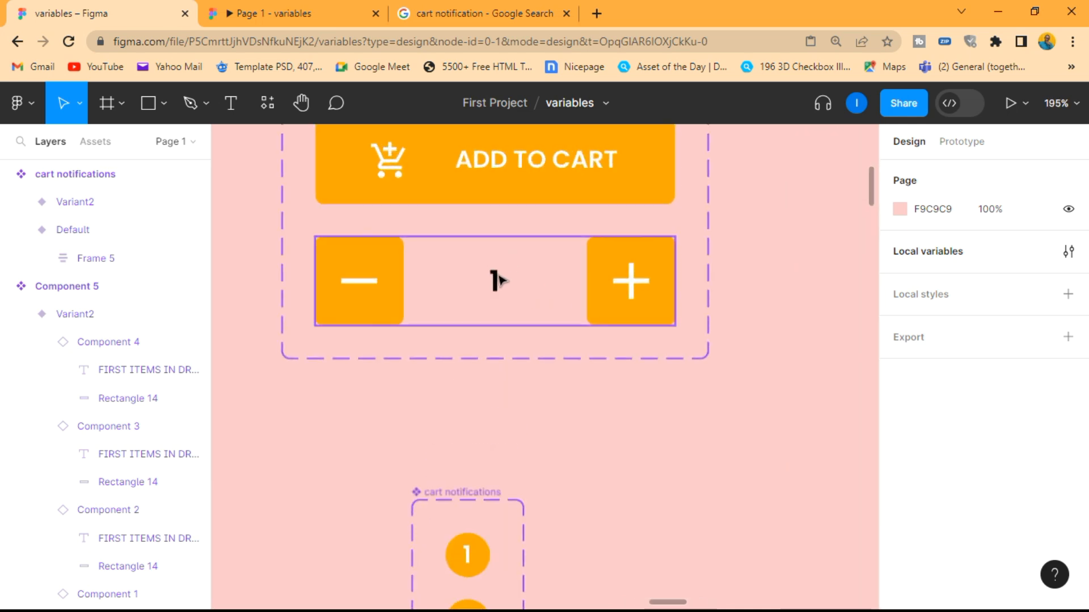
scroll(497, 279, down, 5)
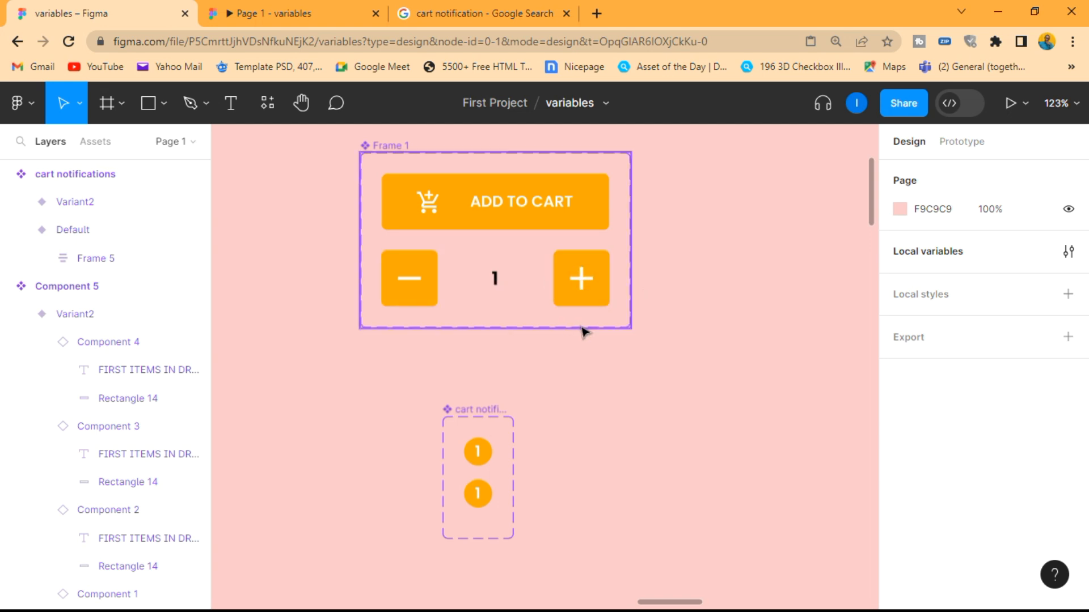
scroll(753, 308, down, 3)
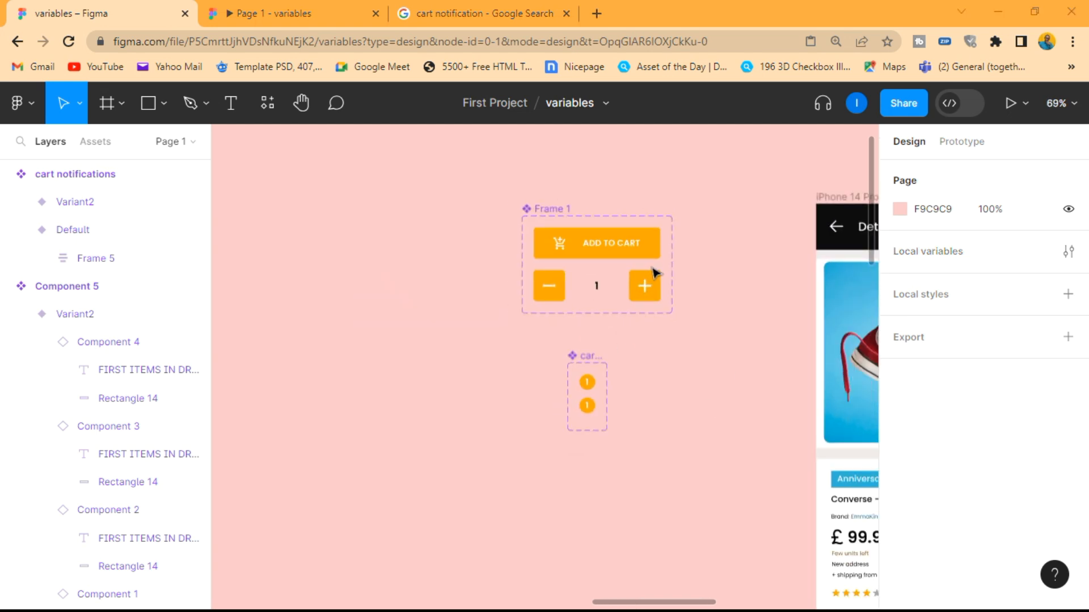
scroll(571, 286, right, 3)
scroll(425, 297, up, 5)
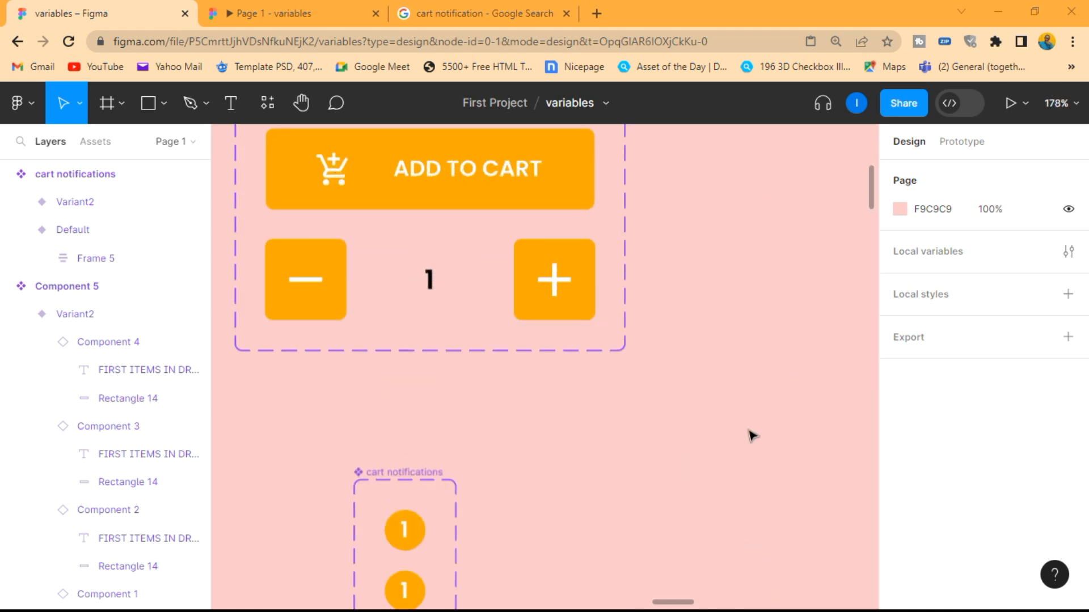
scroll(652, 318, down, 5)
click(553, 293)
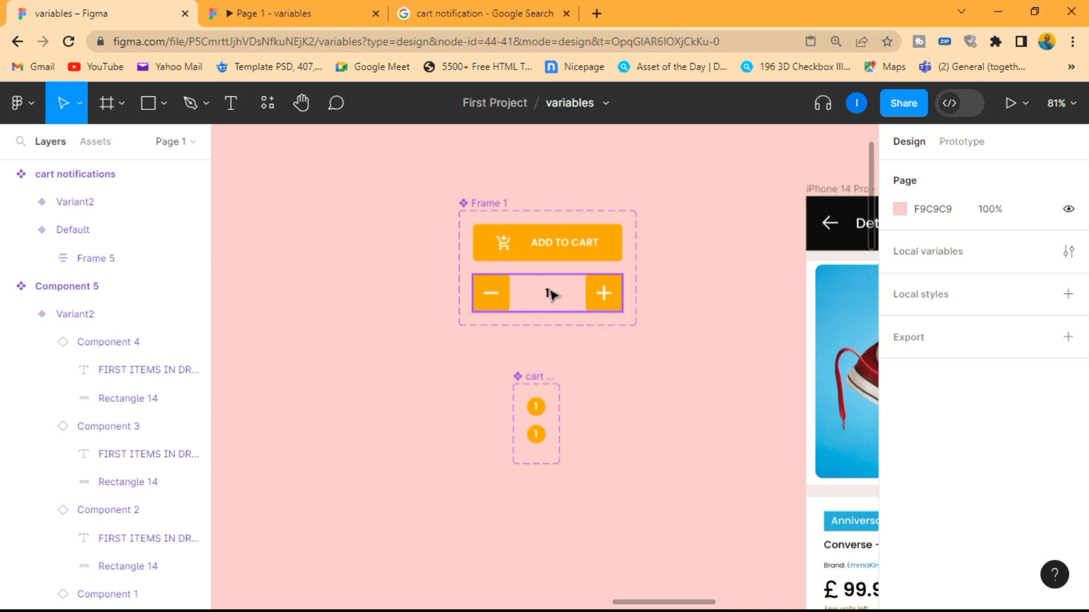
click(656, 341)
scroll(659, 339, down, 5)
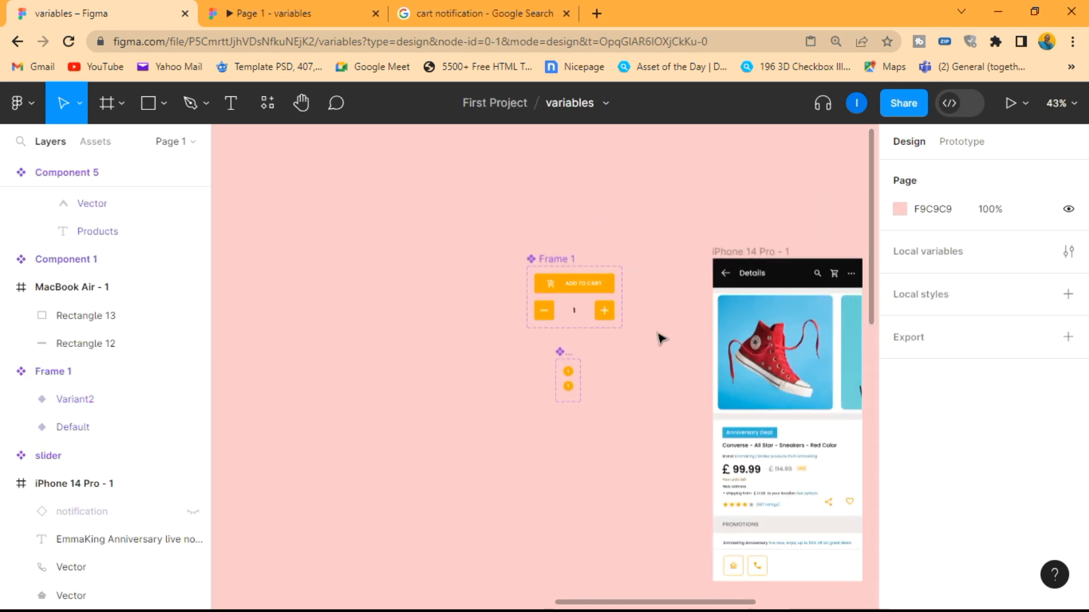
scroll(661, 339, right, 2)
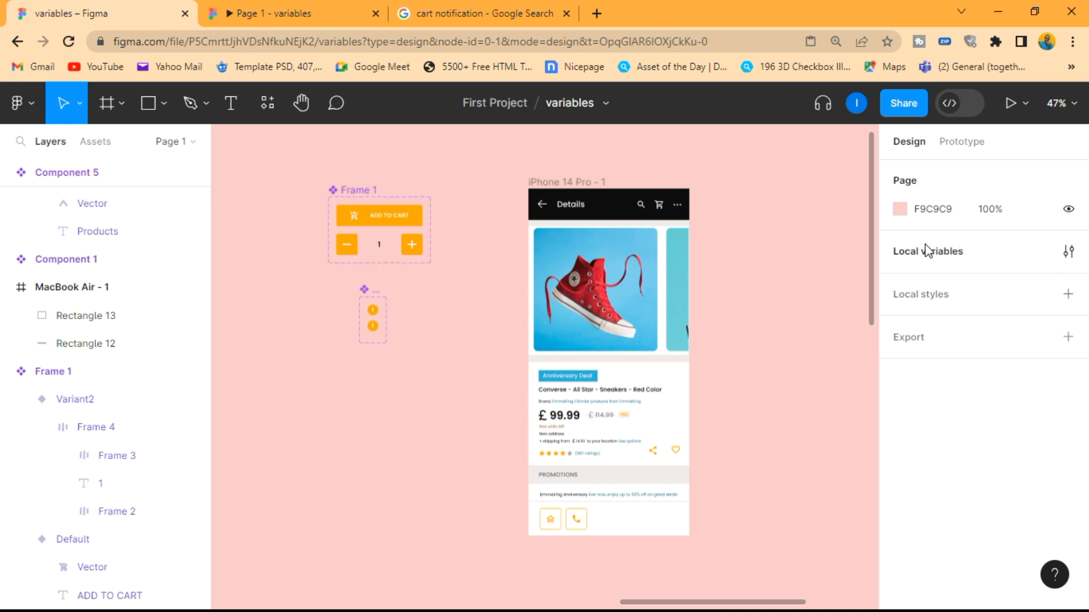
Create a local variable collection named "My variables"
click(1068, 255)
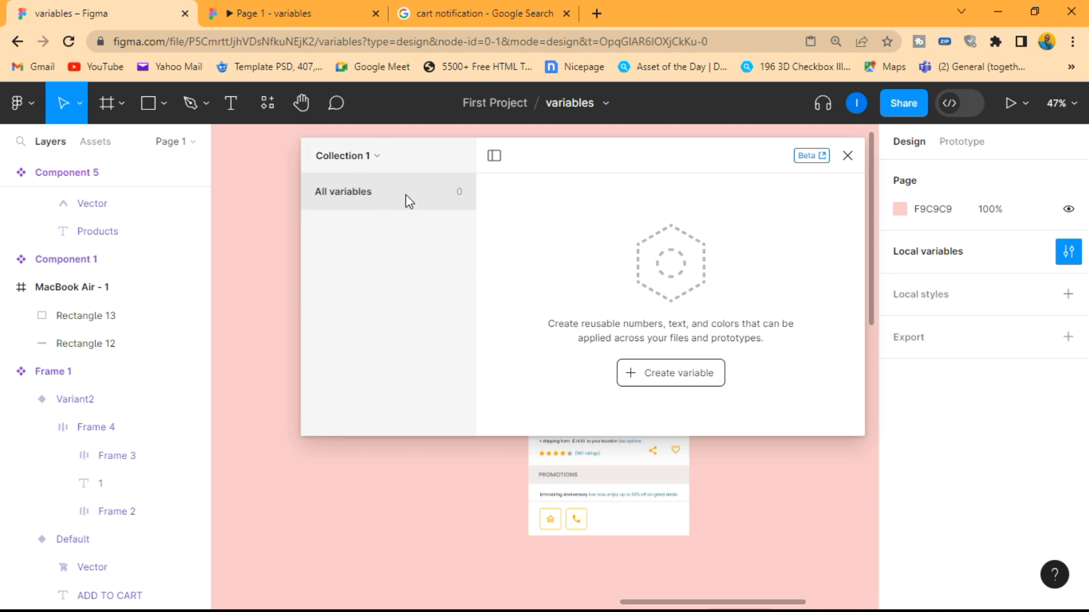
click(370, 155)
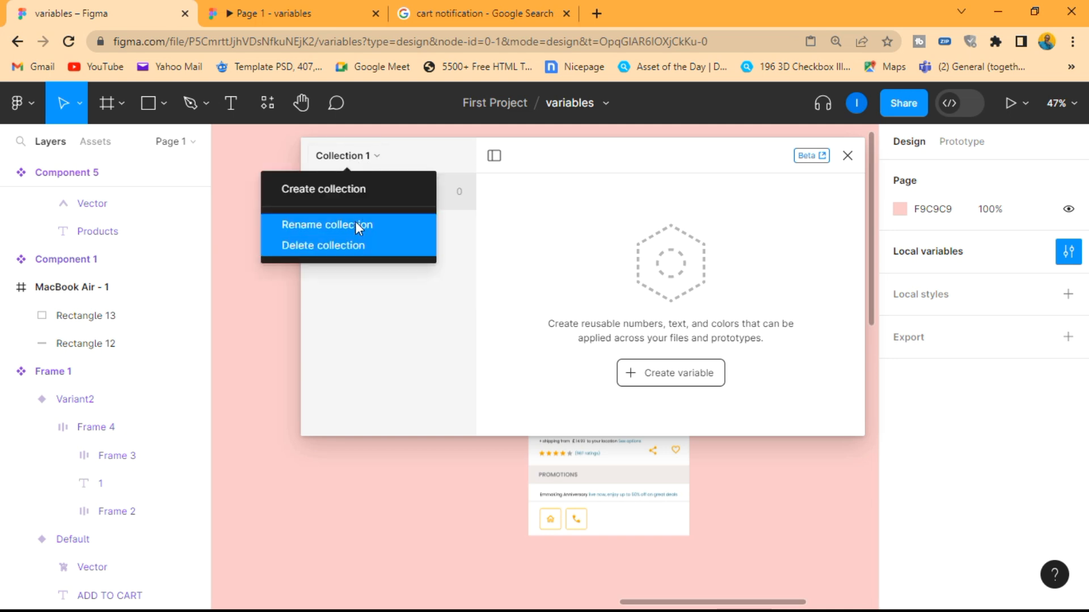
click(355, 191)
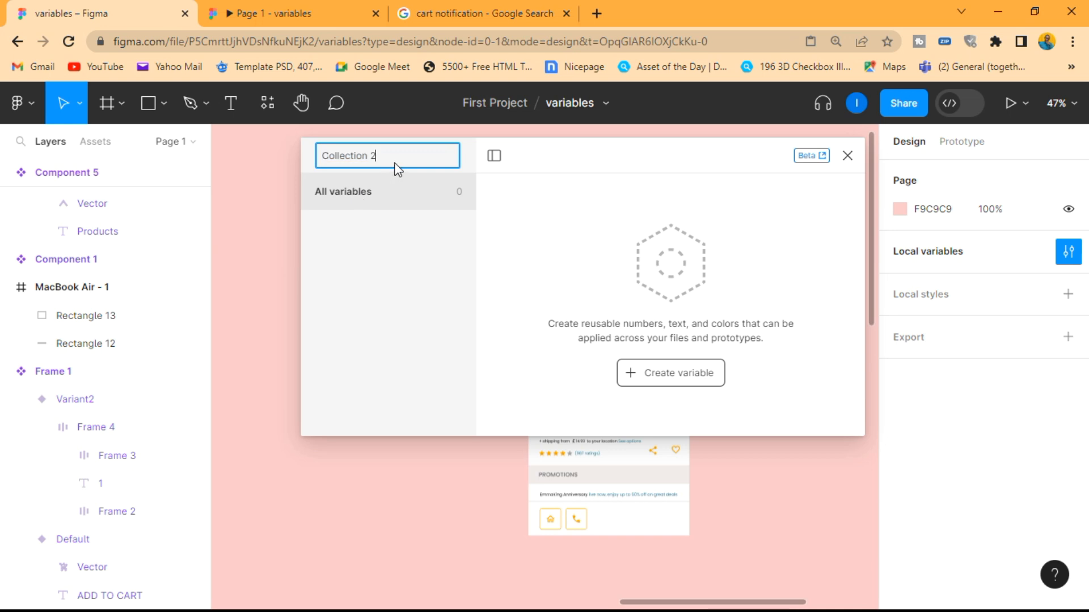
key(ctrl+a)
text(My variables)
key(Return)
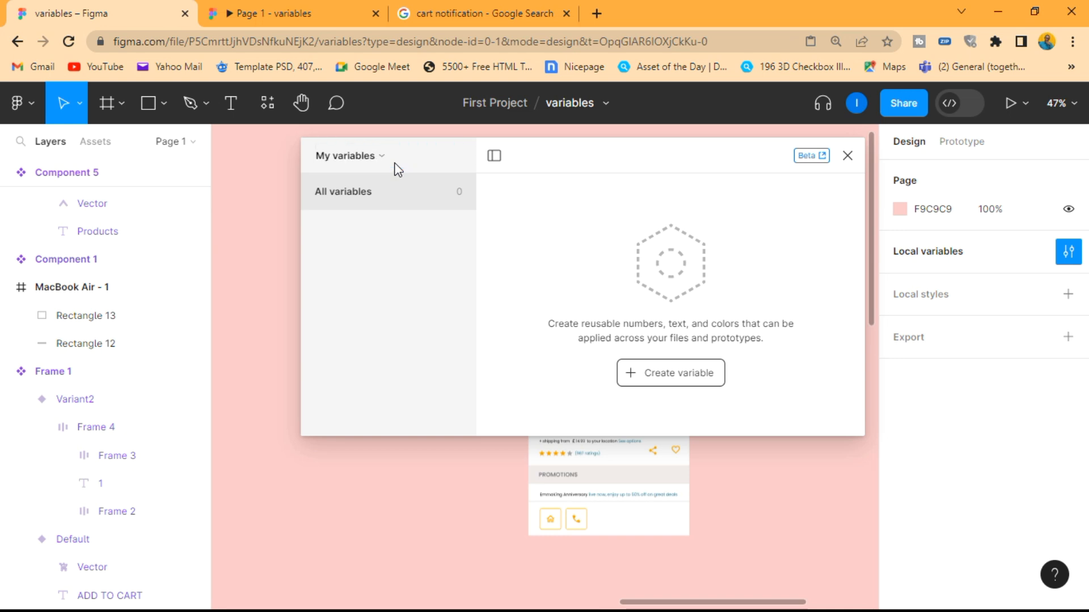
Create a number variable in the My variables collection and set its value to 1
click(690, 377)
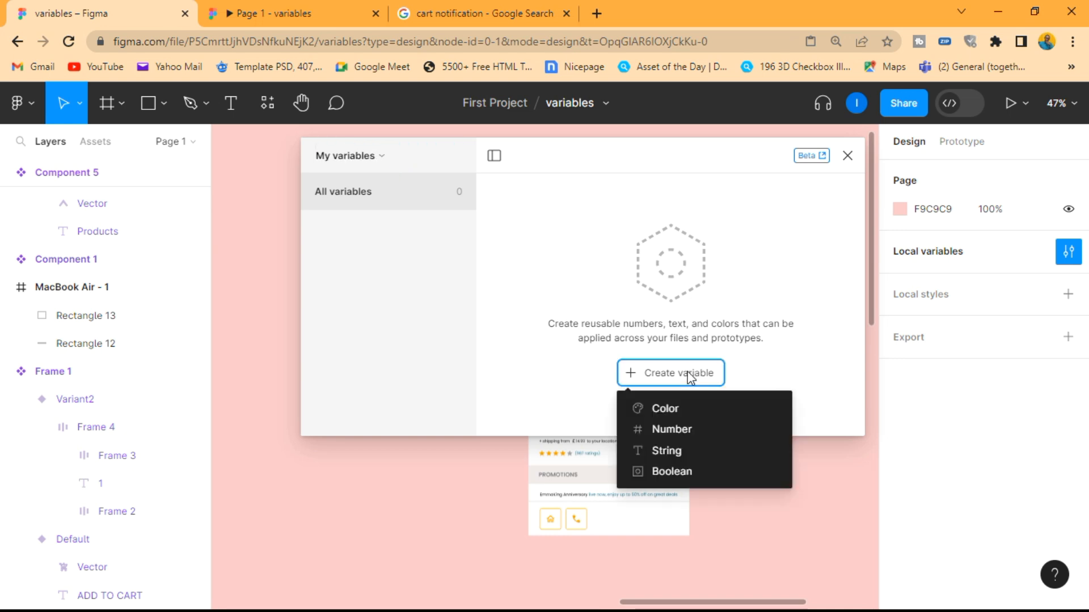
click(688, 429)
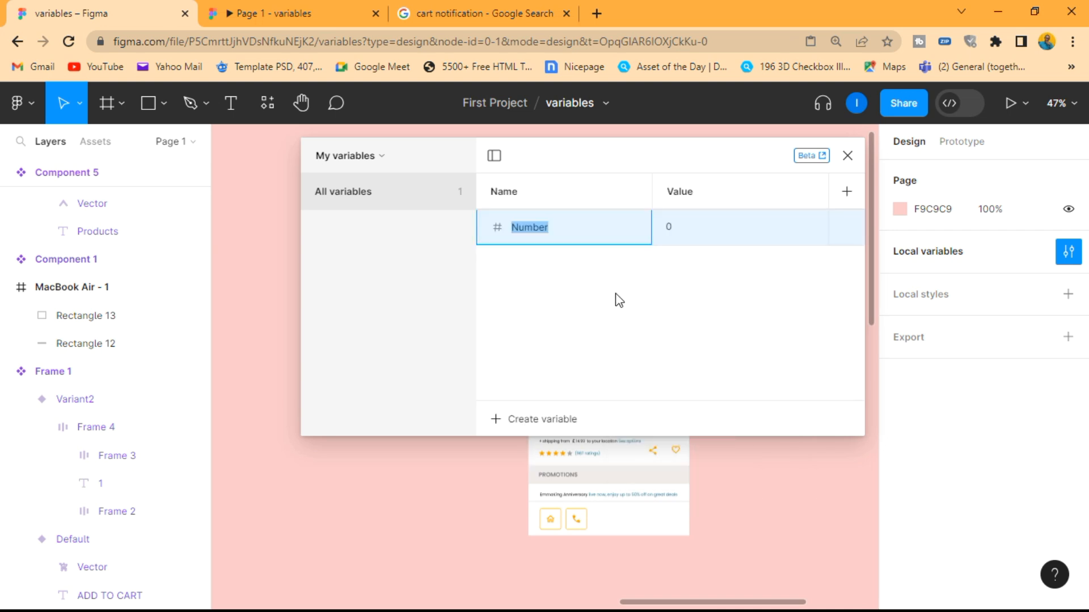
click(686, 233)
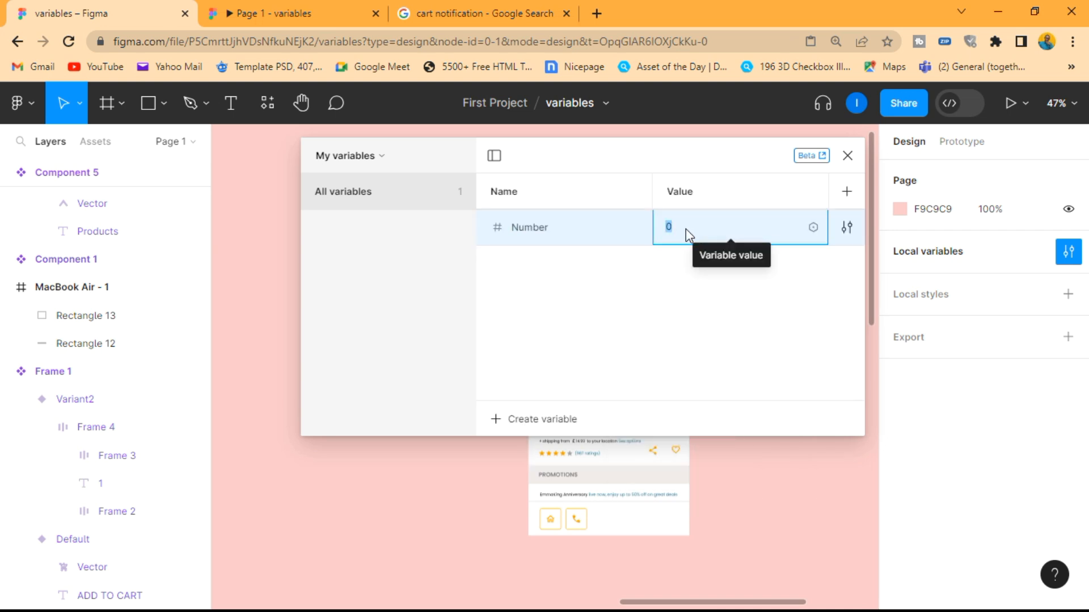
text(1)
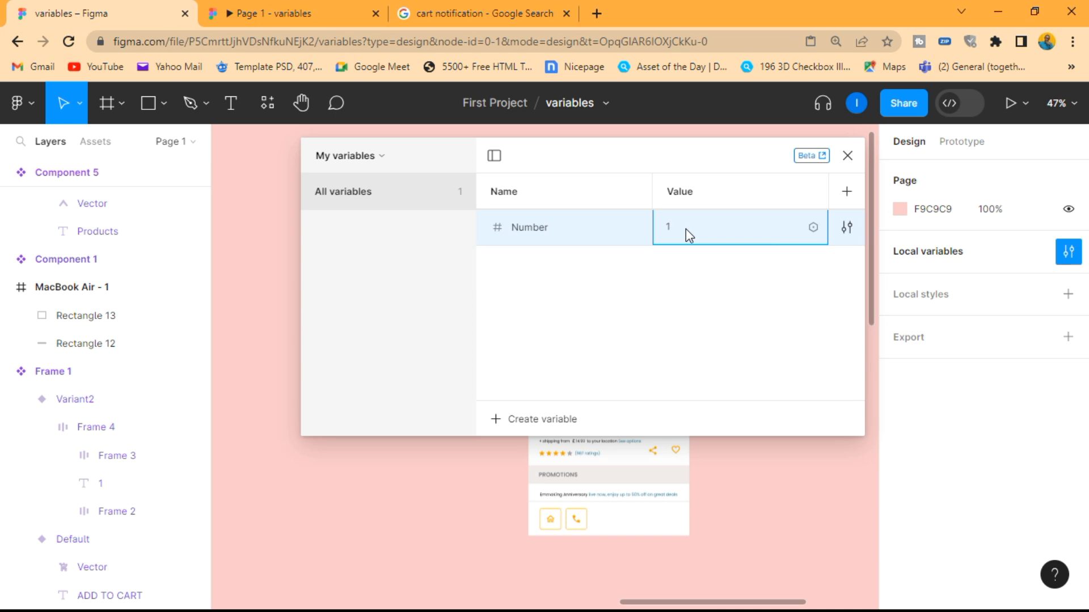
key(Return)
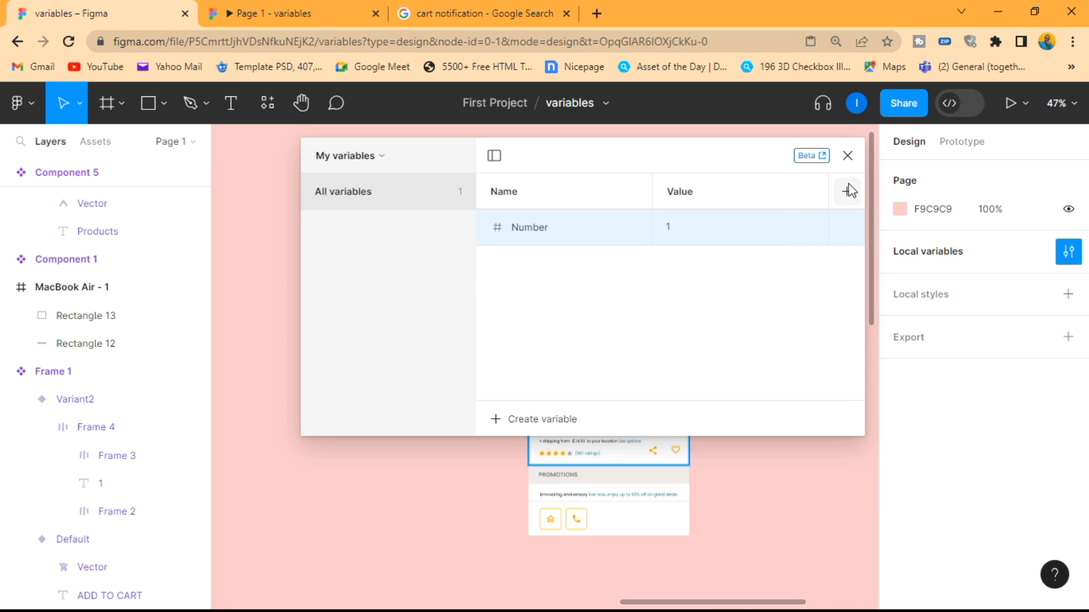
Rename the number variable to "Item Counter" and close the local variables window
double_click(535, 234)
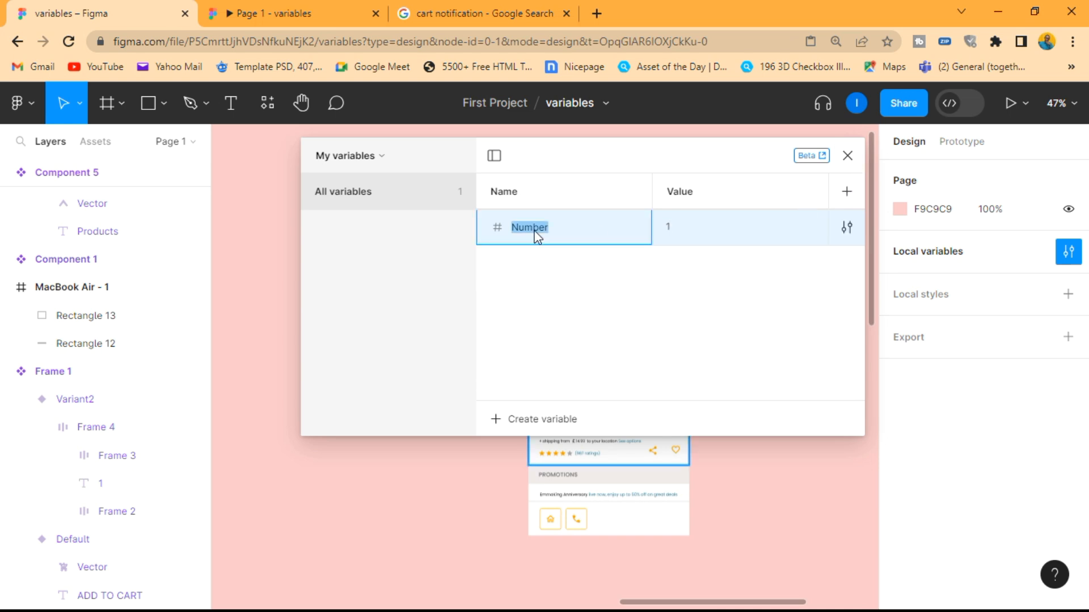
key(BackSpace)
key(Return)
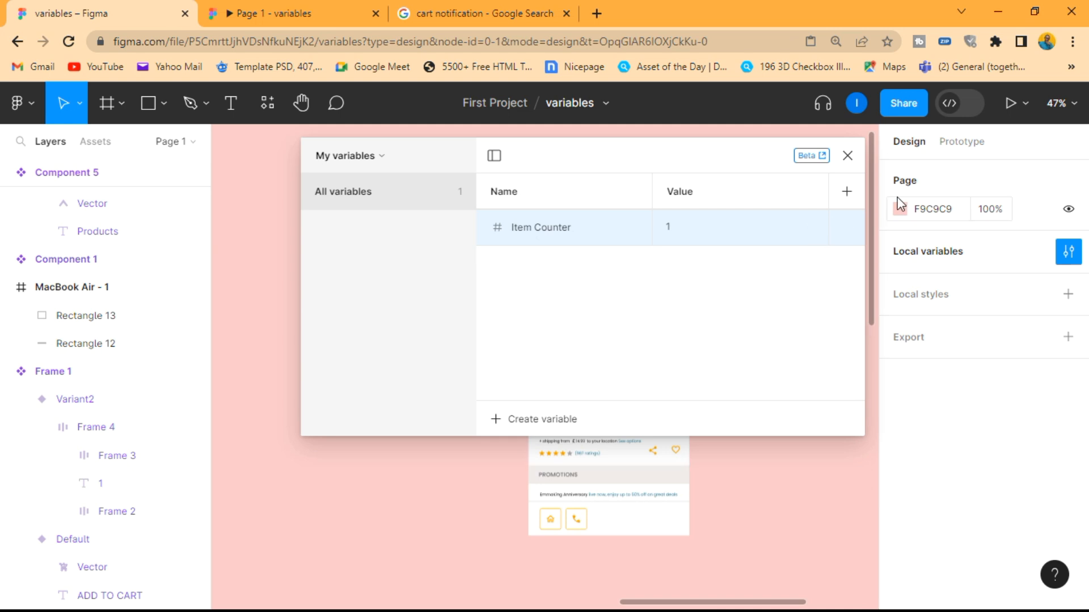
click(847, 157)
click(658, 467)
click(515, 382)
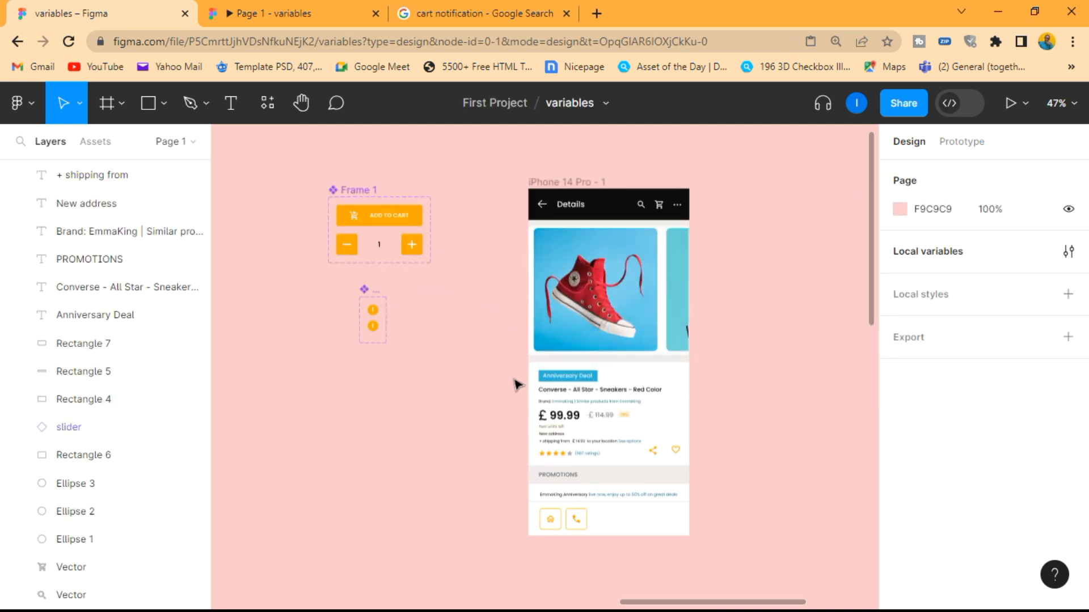
Apply the Item Counter variable to the quantity text "1" in Variant2 of Frame 1
scroll(312, 184, up, 5)
scroll(397, 206, up, 4)
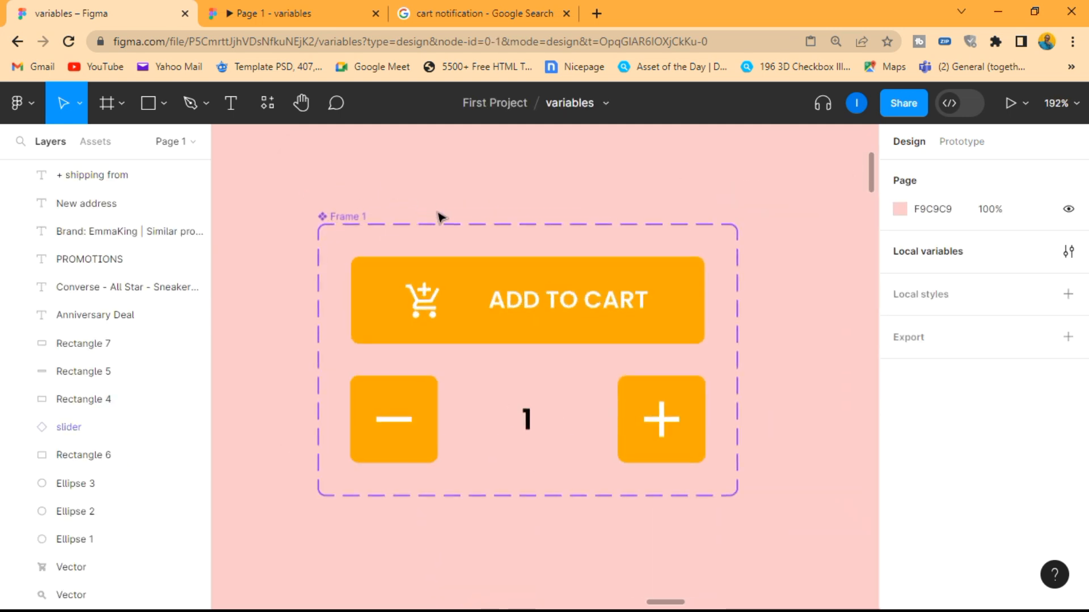
click(345, 218)
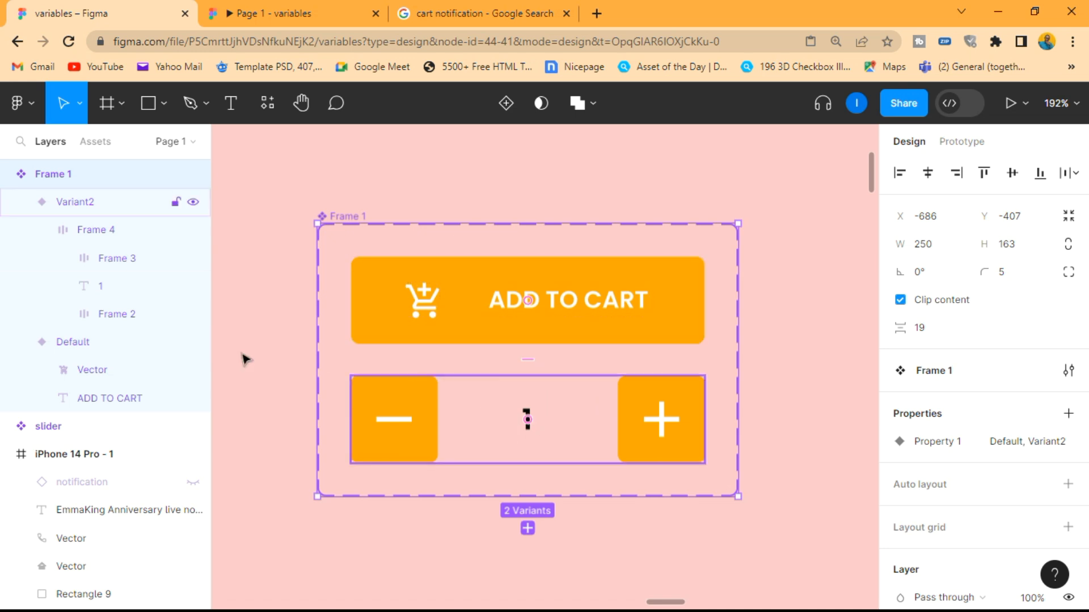
click(100, 287)
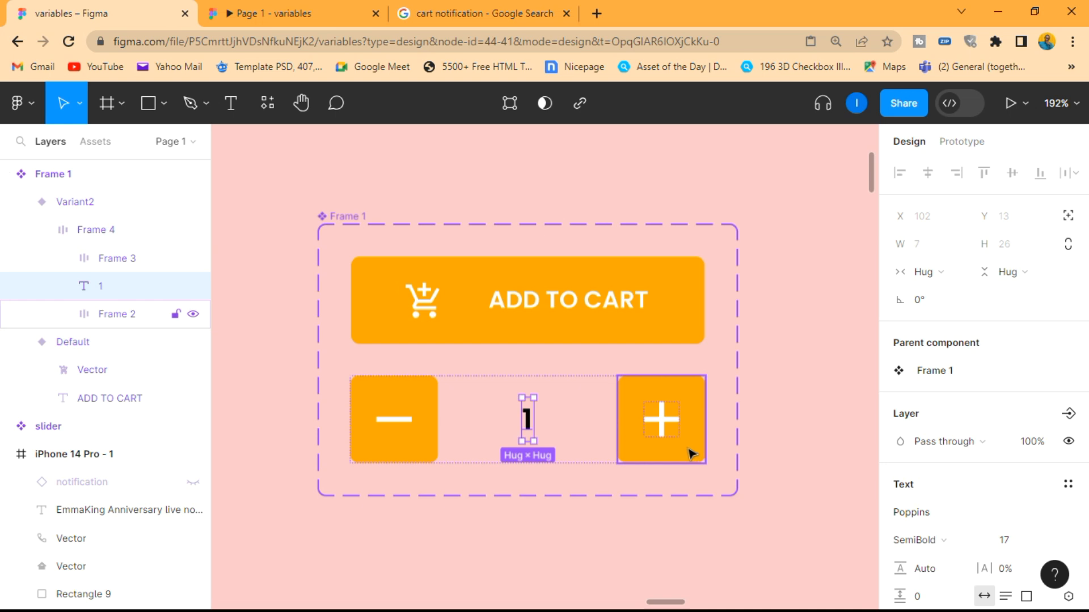
scroll(1032, 408, down, 3)
scroll(1032, 408, down, 2)
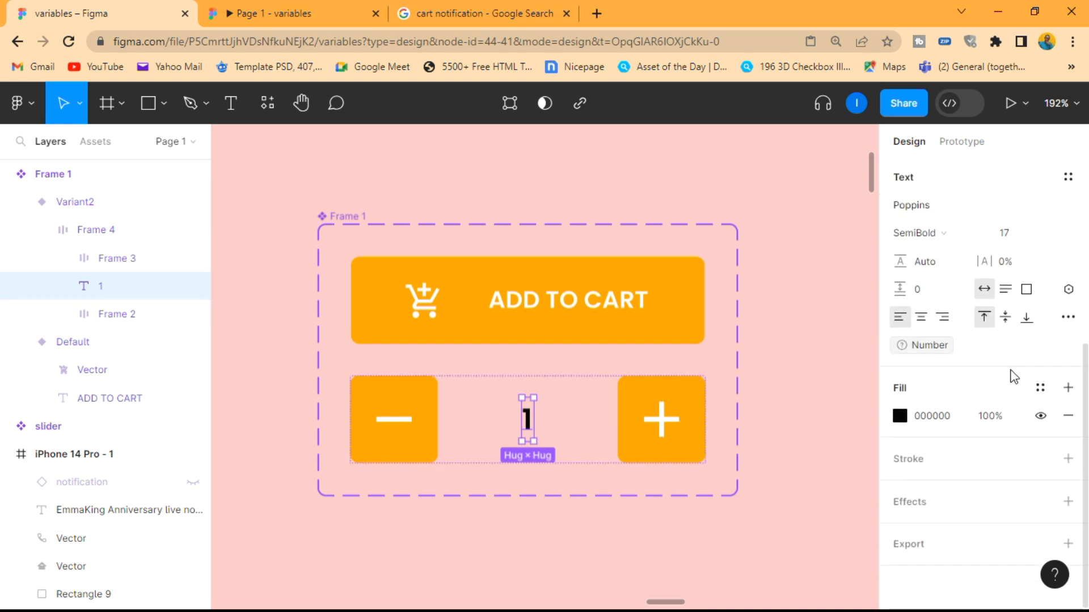
scroll(1012, 368, up, 3)
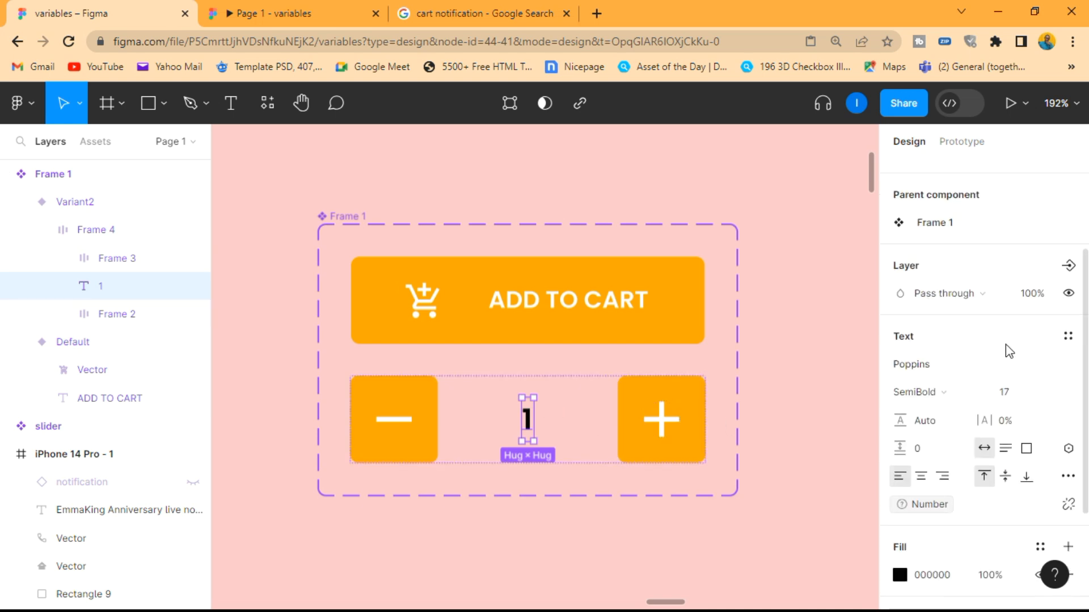
click(1068, 451)
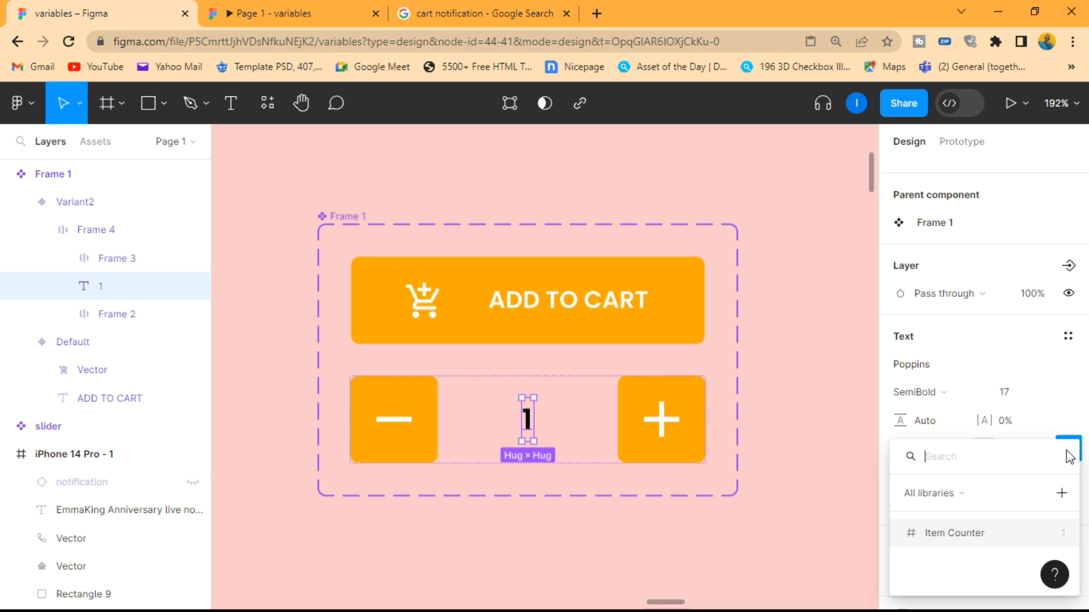
click(965, 533)
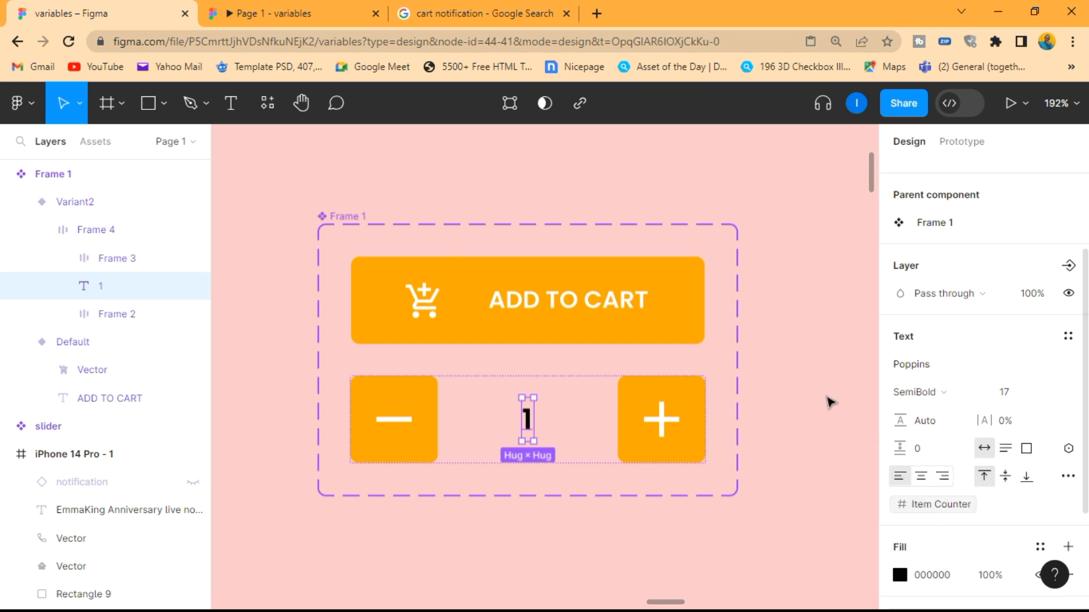
click(781, 359)
Apply the Item Counter variable to the text inside the Variant2 badge of the cart notifications set
scroll(781, 359, down, 5)
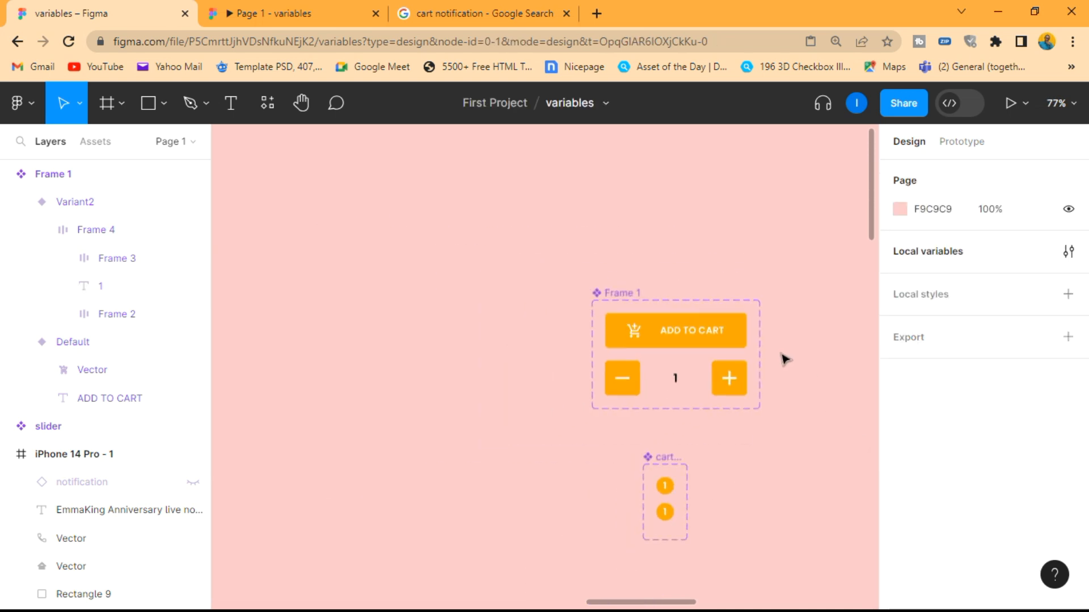
scroll(797, 372, right, 1)
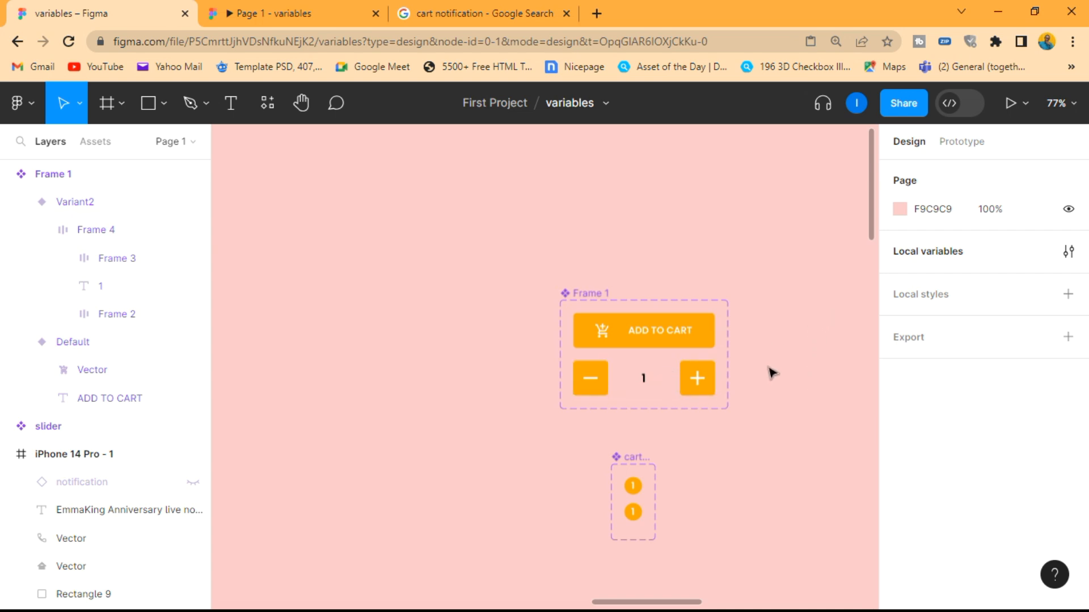
scroll(676, 495, up, 5)
scroll(661, 489, down, 1)
scroll(656, 469, up, 3)
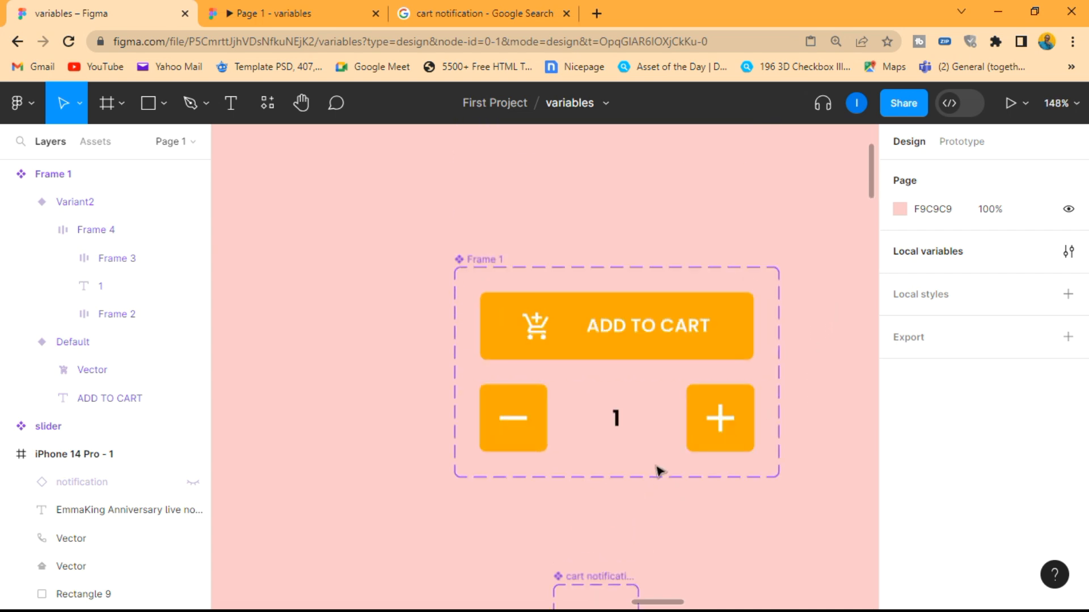
scroll(650, 427, down, 5)
click(598, 305)
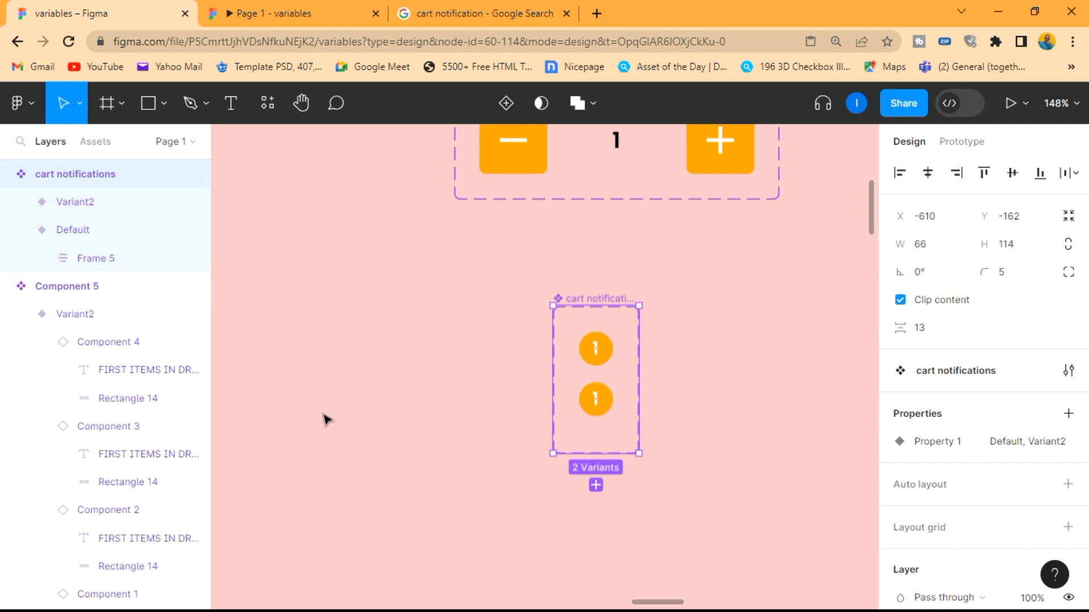
click(20, 230)
click(21, 202)
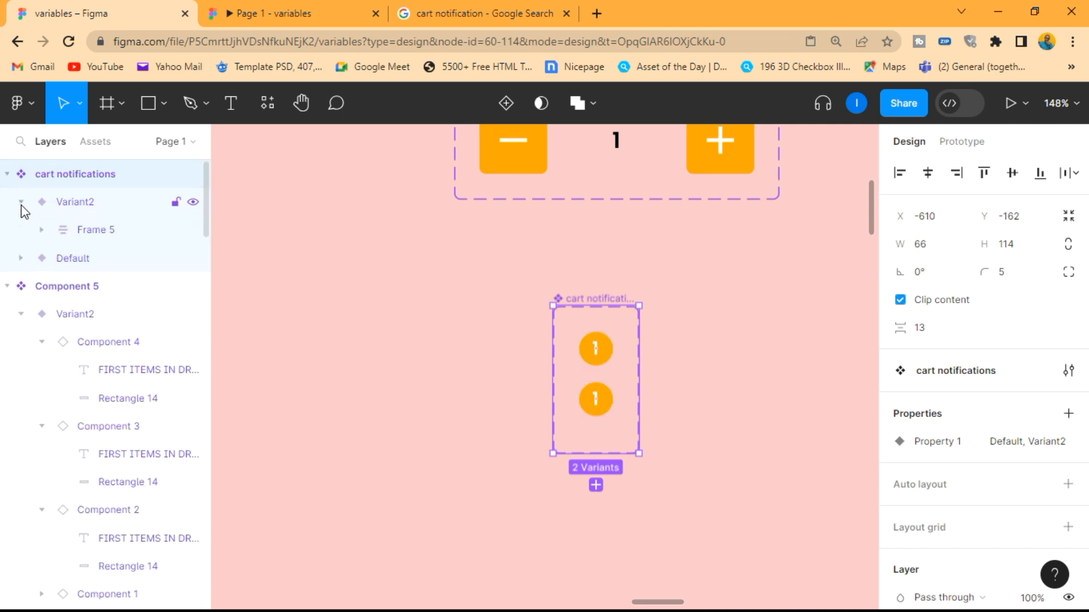
click(42, 231)
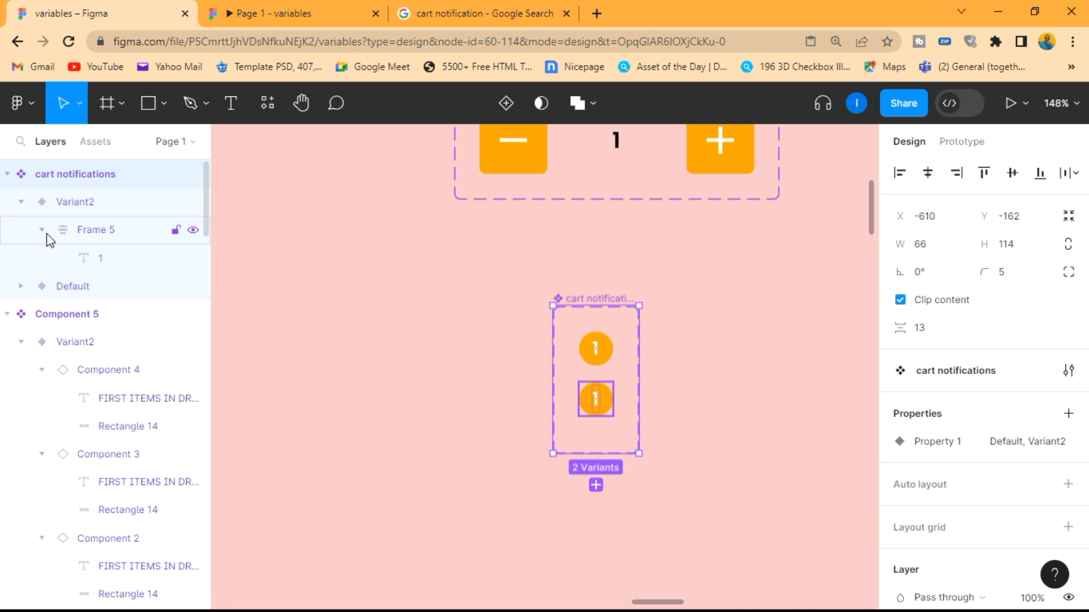
click(101, 260)
scroll(1023, 365, down, 4)
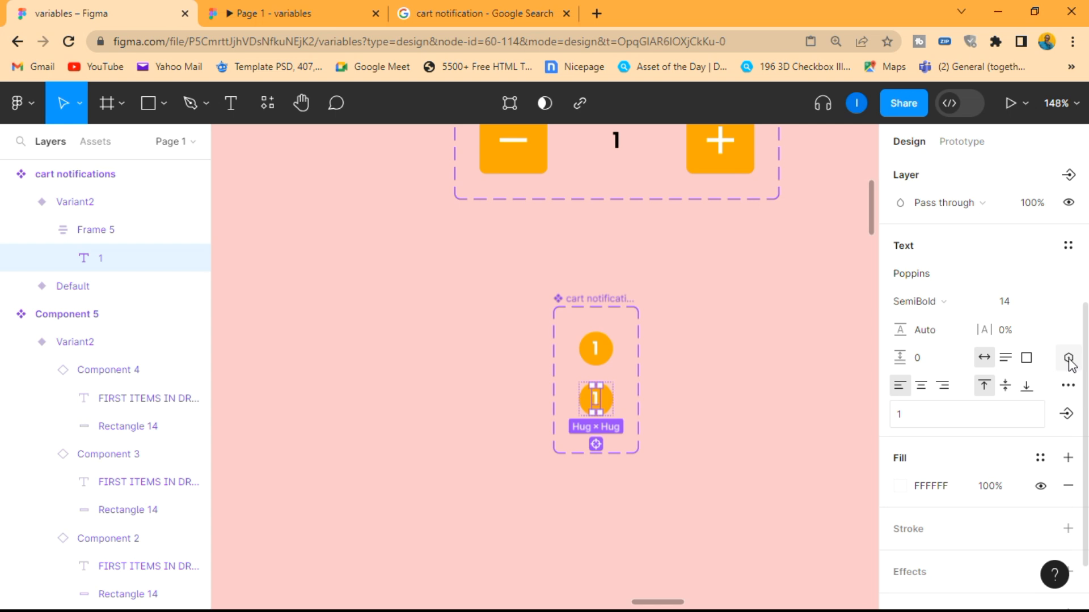
click(1068, 358)
click(954, 466)
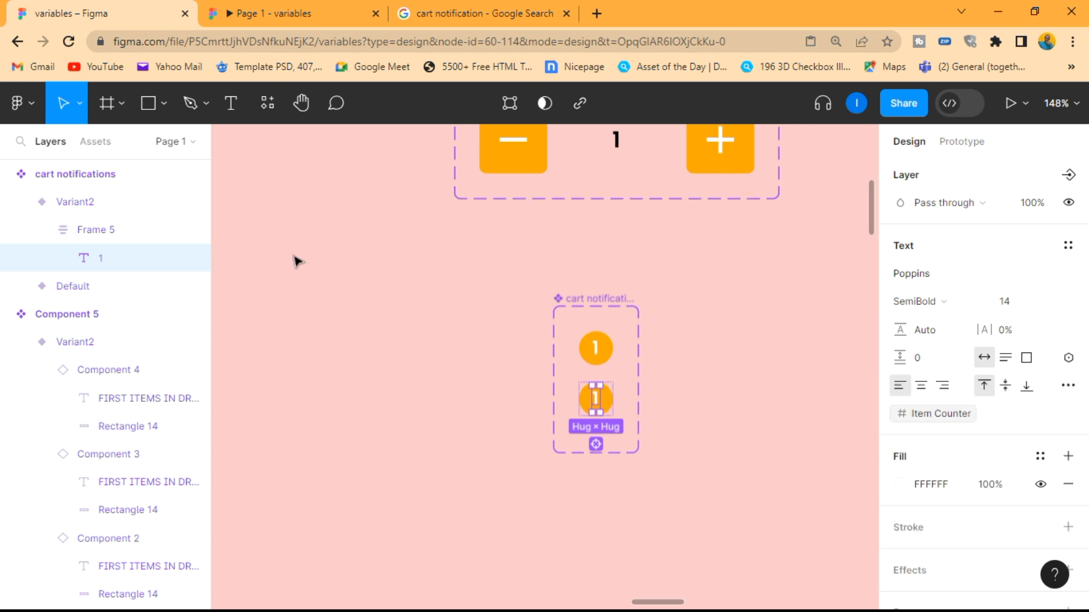
Apply the Item Counter variable to the text inside the Default badge of the cart notifications set
click(21, 286)
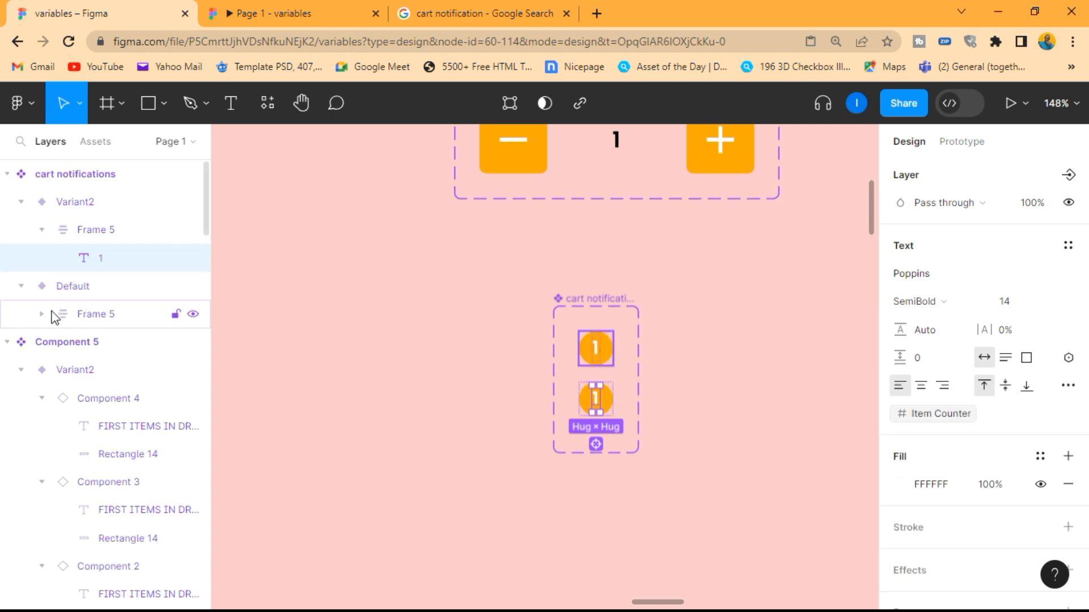
click(42, 314)
click(113, 343)
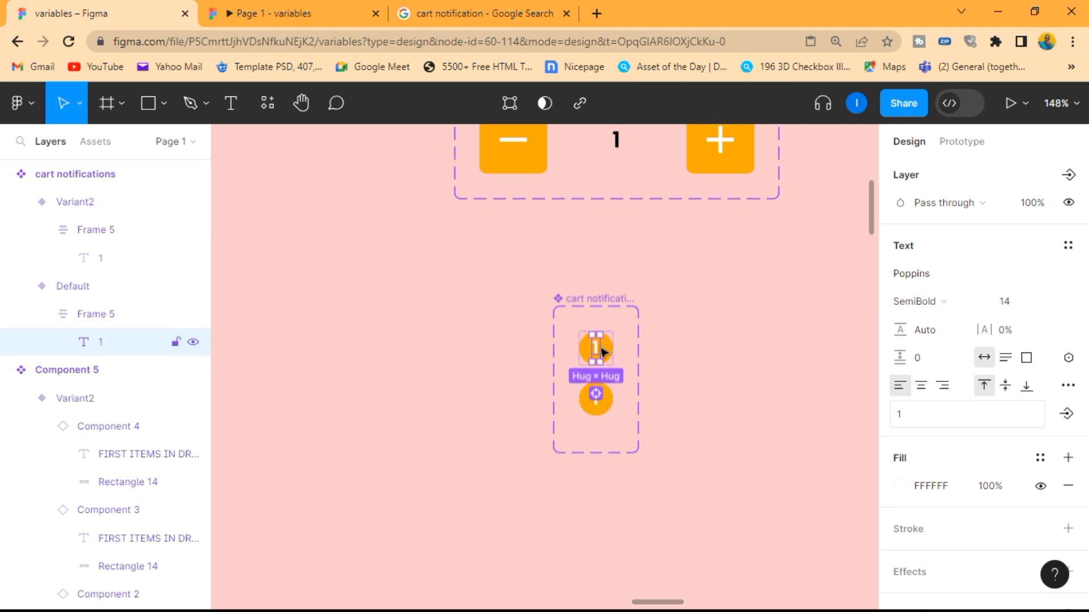
click(1068, 357)
click(972, 465)
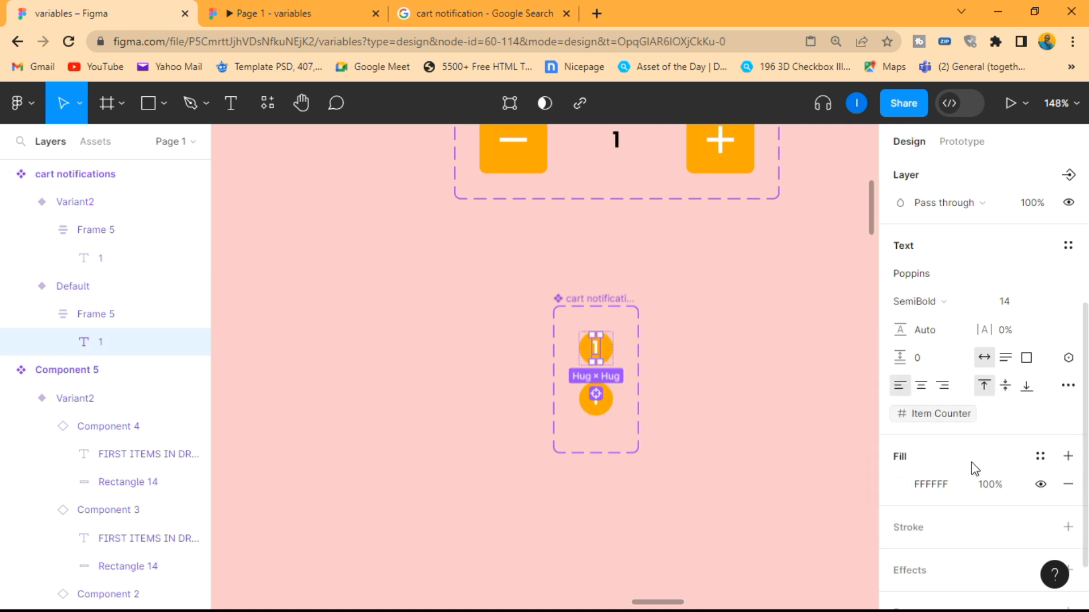
click(752, 349)
Copy Frame 1's Default ADD TO CART variant as an instance onto the empty canvas beside the cart notifications set, at about X -482, Y -84
scroll(752, 349, down, 10)
scroll(752, 349, right, 2)
scroll(510, 253, up, 4)
scroll(511, 253, up, 2)
scroll(510, 253, down, 4)
scroll(510, 254, down, 4)
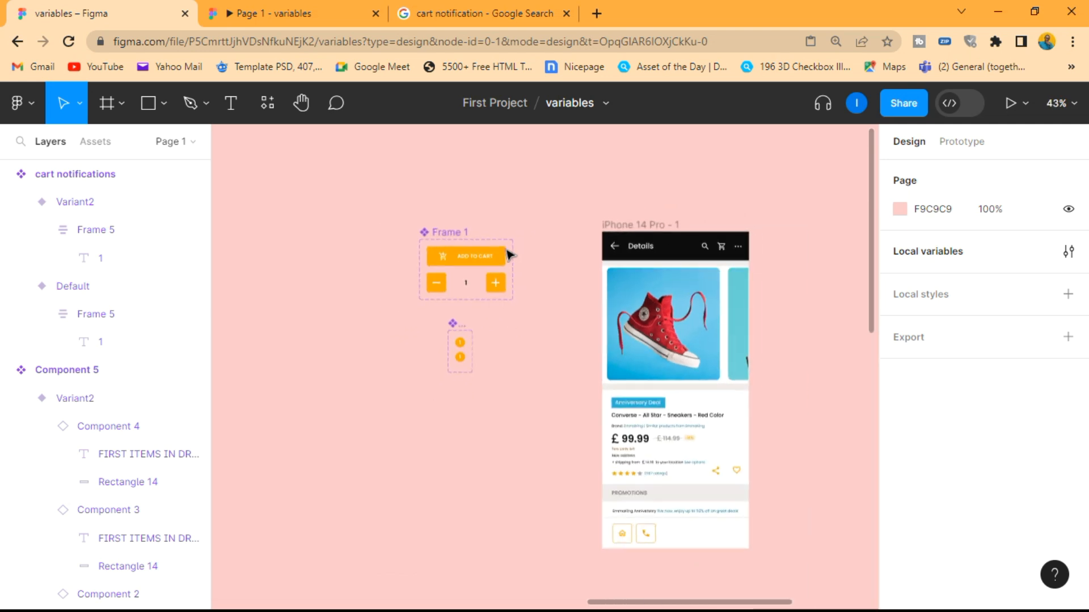
scroll(507, 247, down, 2)
click(470, 194)
click(471, 195)
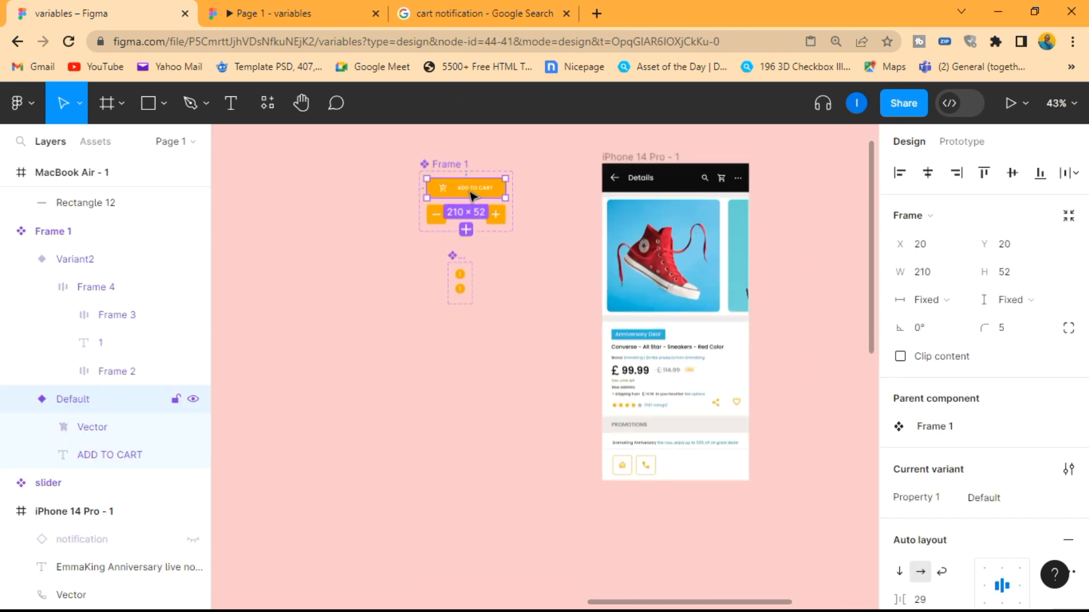
scroll(486, 165, up, 4)
drag(452, 222, 579, 431)
scroll(575, 418, down, 3)
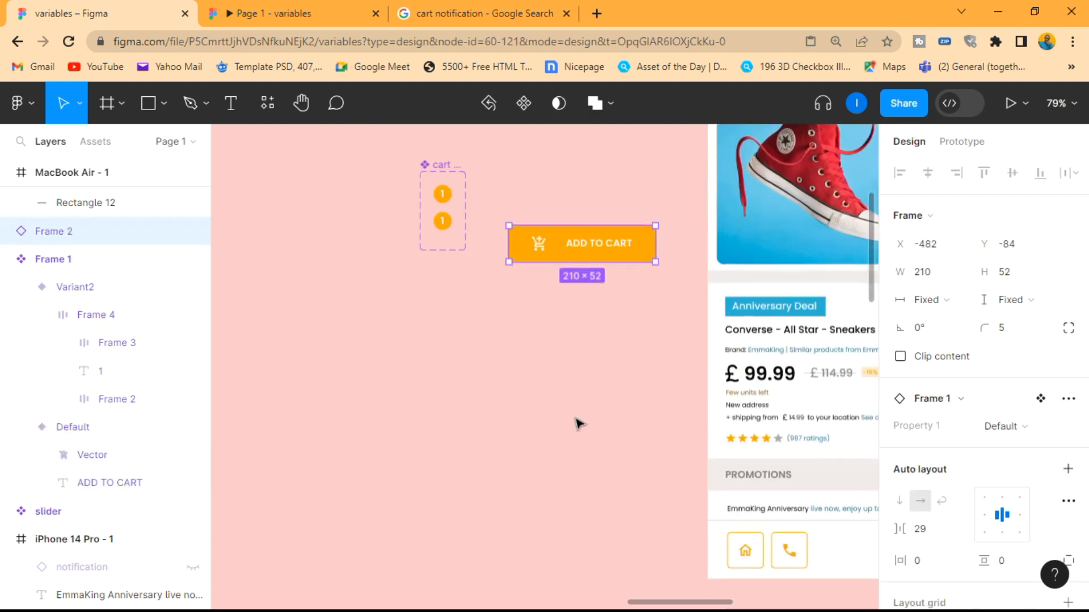
Move the ADD TO CART instance into the iPhone 14 Pro - 1 screen beside the phone button, at X 154, Y 785
scroll(574, 399, down, 3)
scroll(573, 386, down, 2)
drag(584, 244, 777, 434)
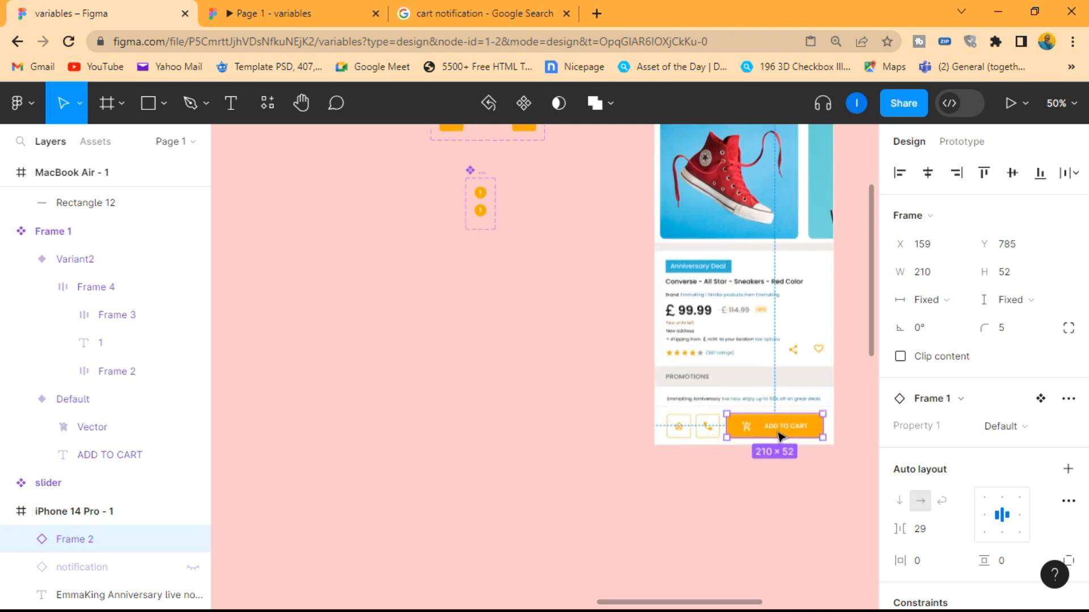
scroll(775, 435, up, 5)
click(772, 436)
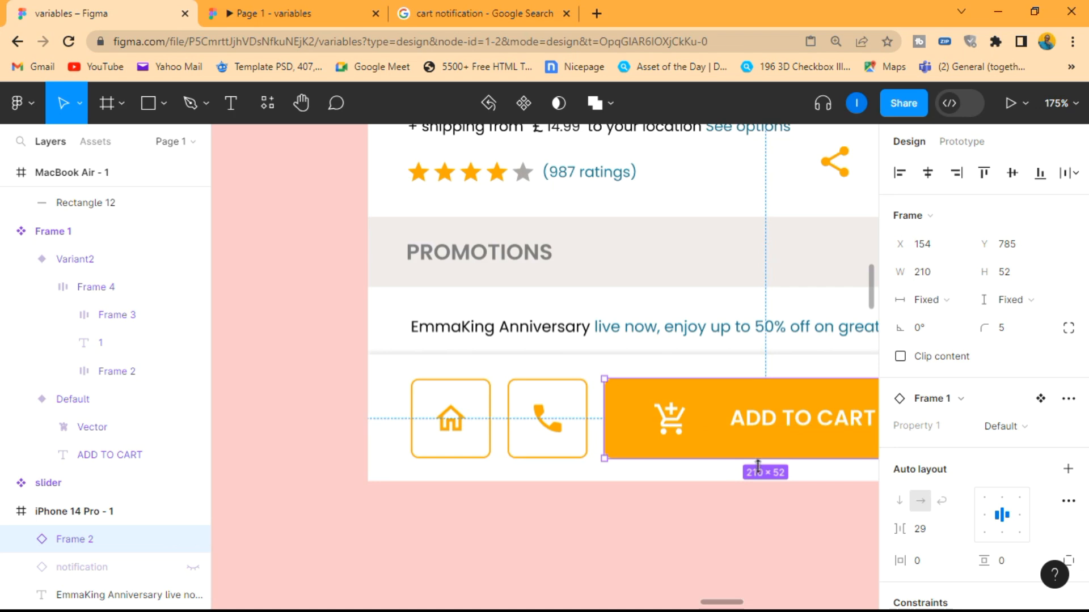
click(720, 532)
scroll(720, 533, down, 3)
scroll(720, 534, down, 3)
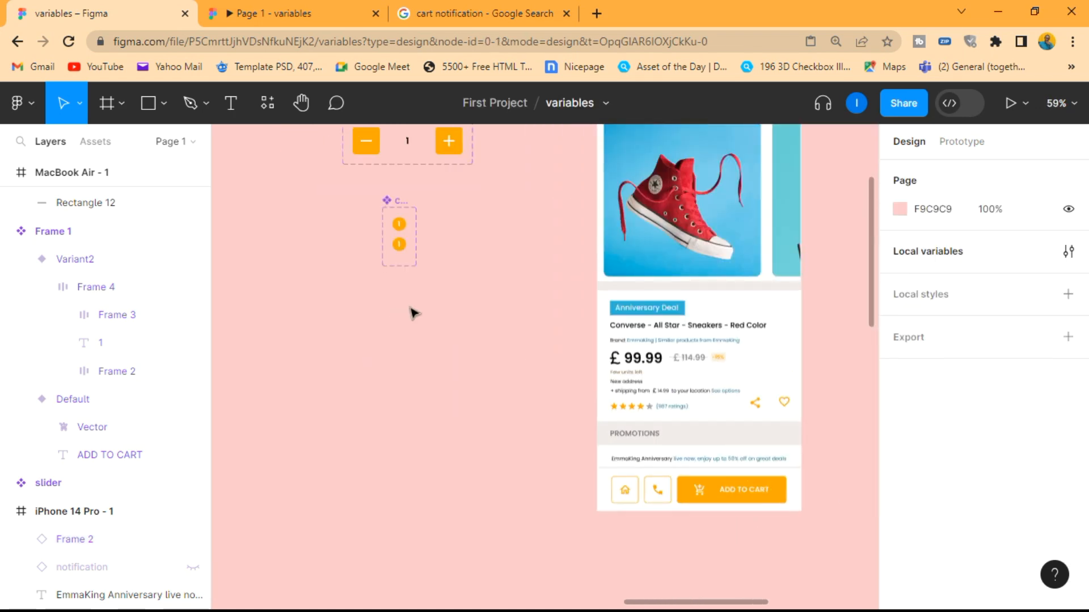
Add an on-tap Change to interaction from Frame 1's Default ADD TO CART variant to Variant2
scroll(438, 311, up, 4)
click(397, 291)
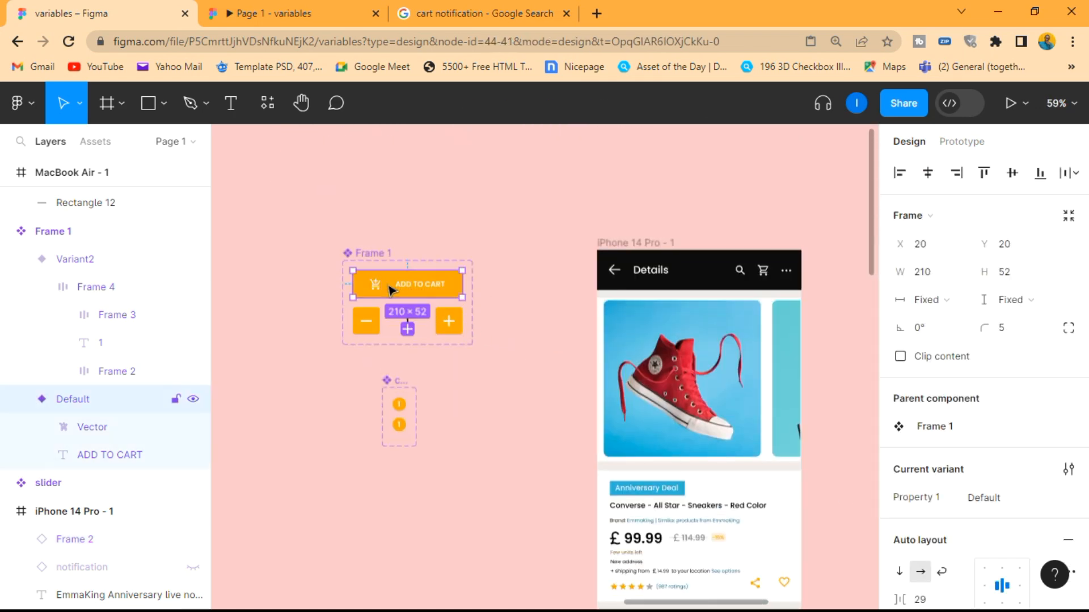
scroll(348, 271, up, 3)
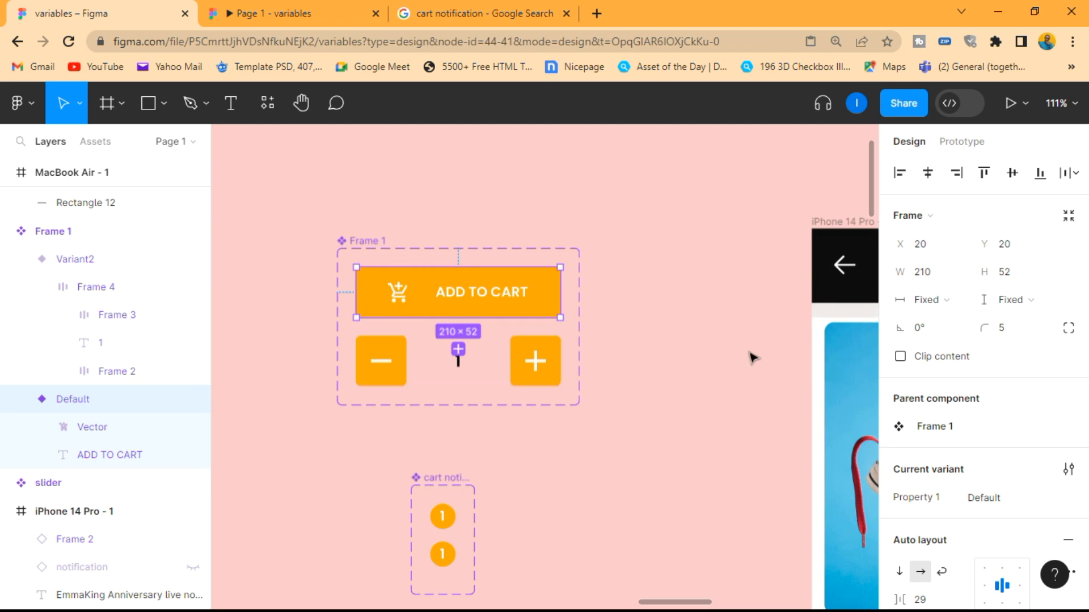
click(959, 142)
click(1068, 180)
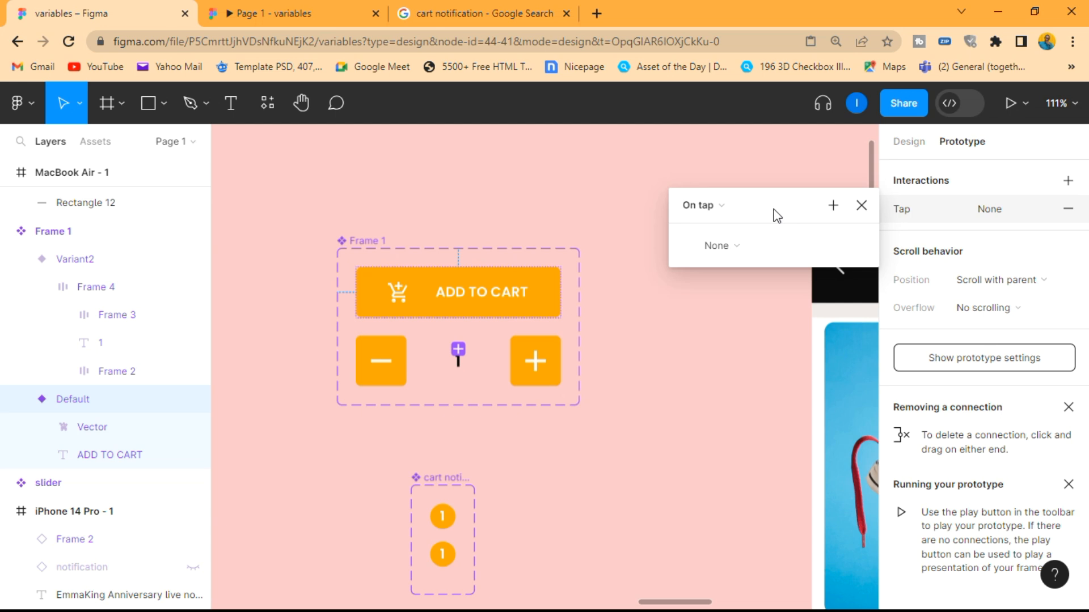
click(739, 246)
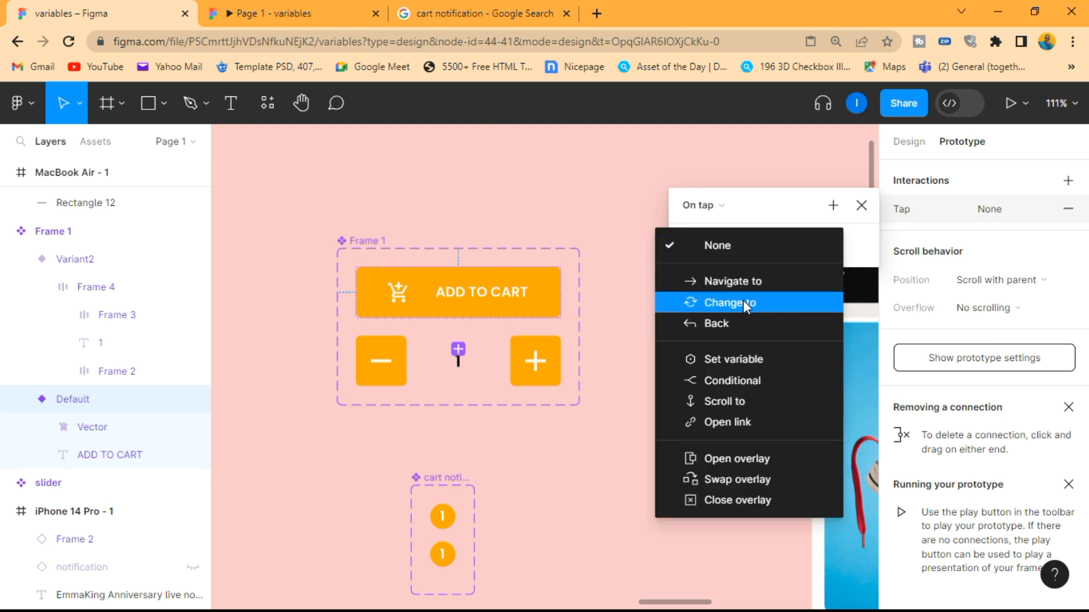
click(742, 300)
click(812, 271)
click(819, 295)
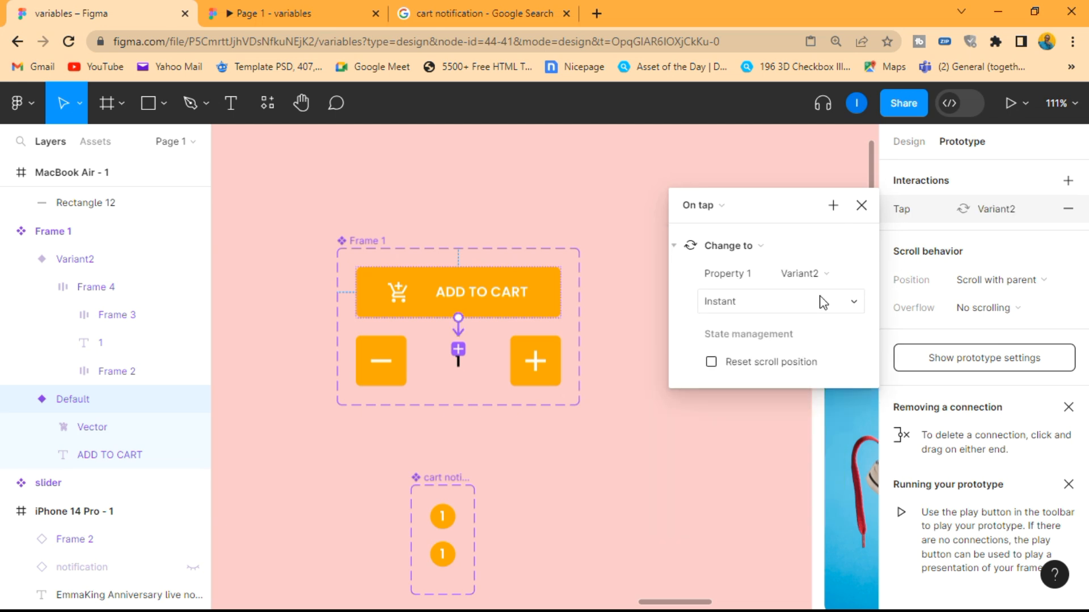
Set the ADD TO CART interaction's animation to Smart animate and close its settings
click(773, 296)
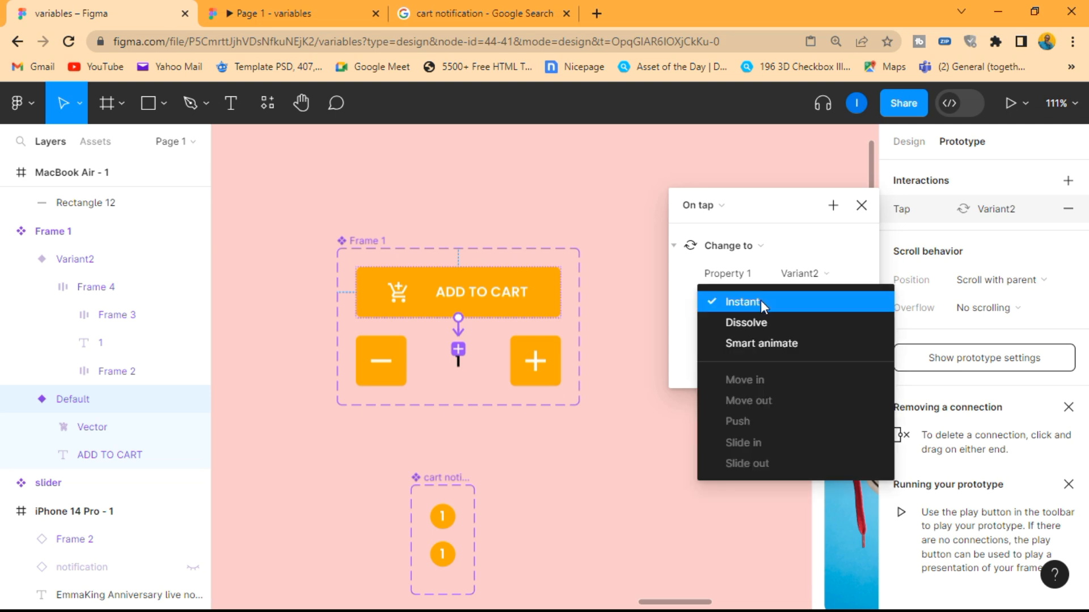
click(776, 342)
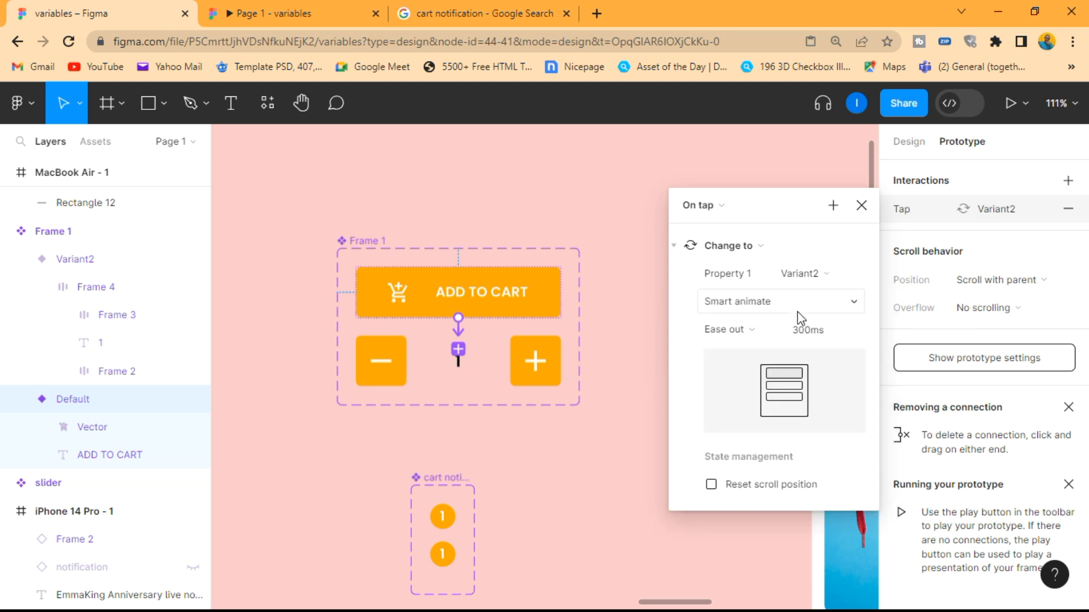
click(861, 205)
click(741, 272)
Preview the iPhone 14 Pro - 1 prototype, test its ADD TO CART button, and close the preview
scroll(741, 272, down, 5)
scroll(739, 274, right, 3)
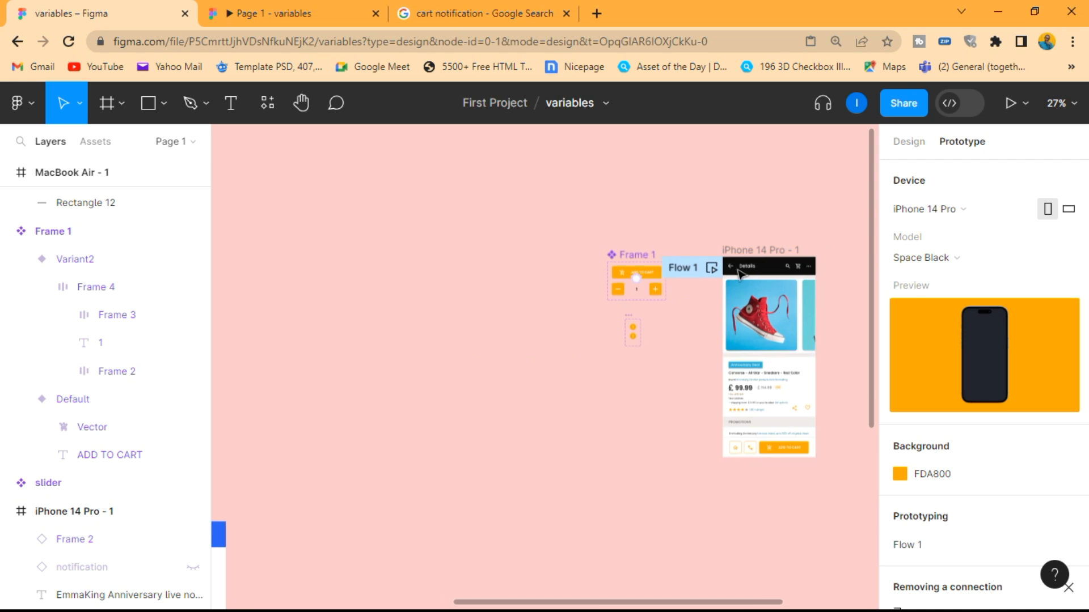
scroll(781, 393, up, 3)
scroll(781, 392, up, 1)
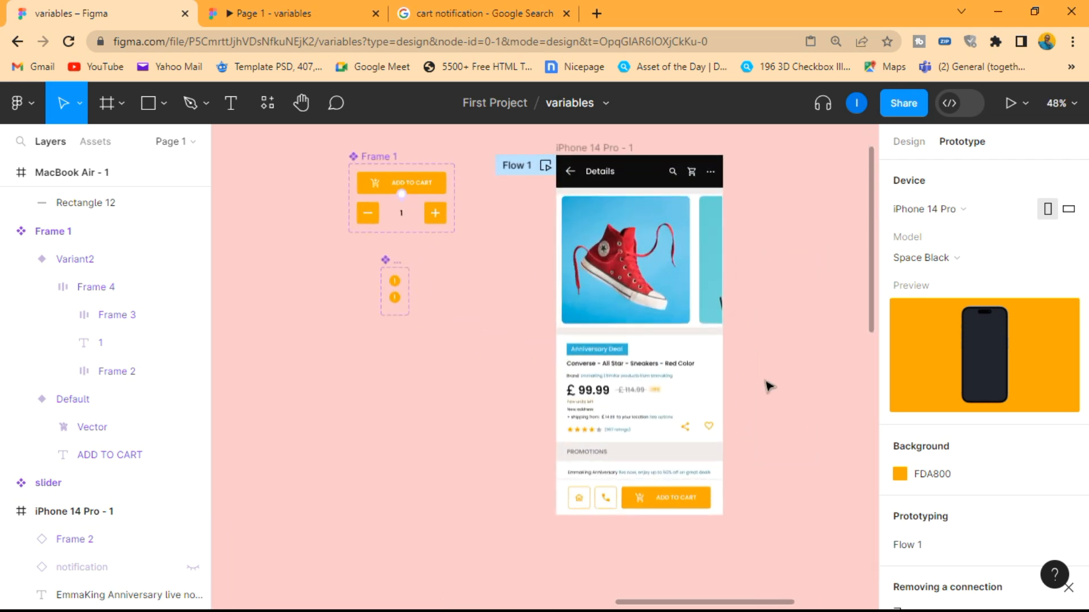
key(shift+space)
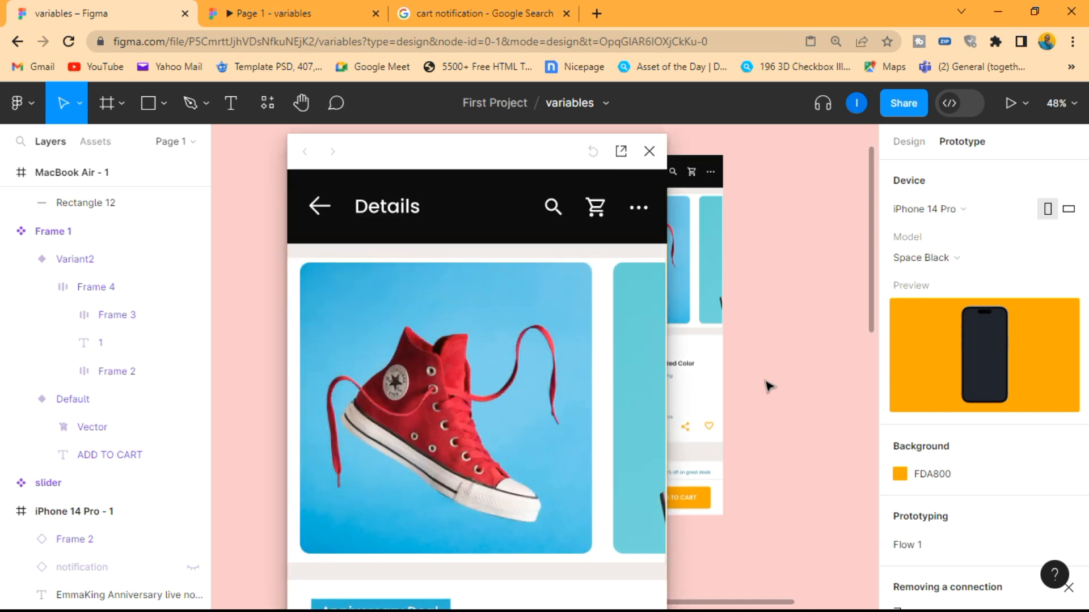
drag(496, 134, 474, 148)
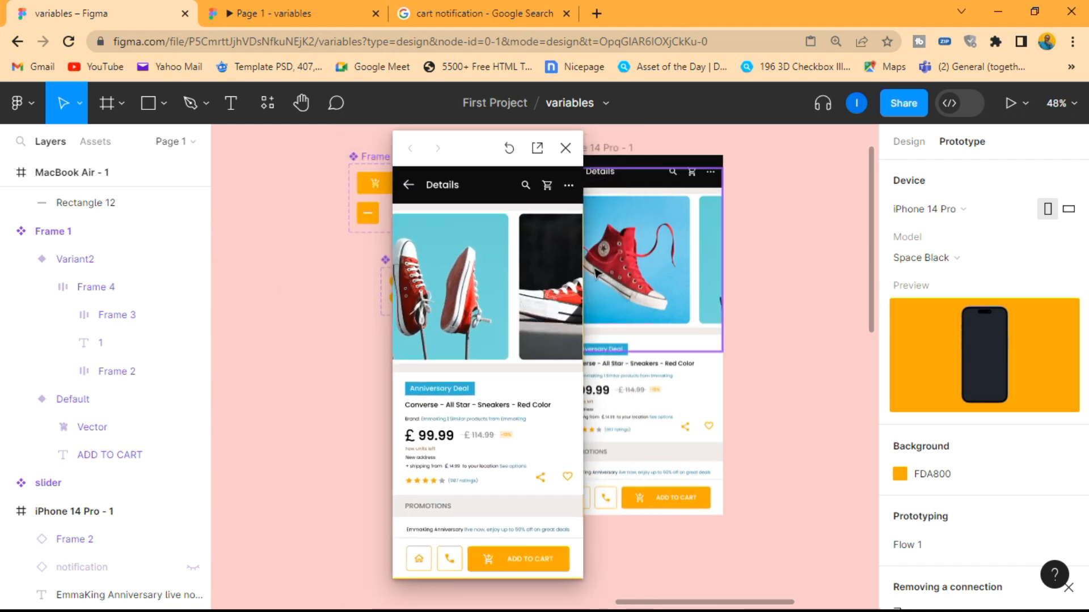
drag(469, 161, 329, 159)
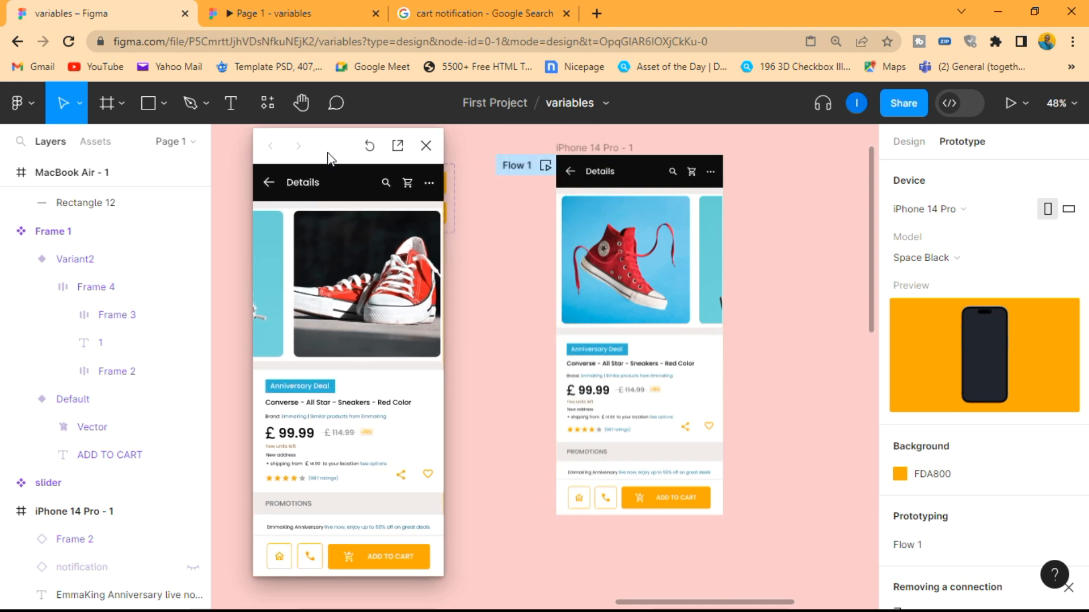
click(386, 558)
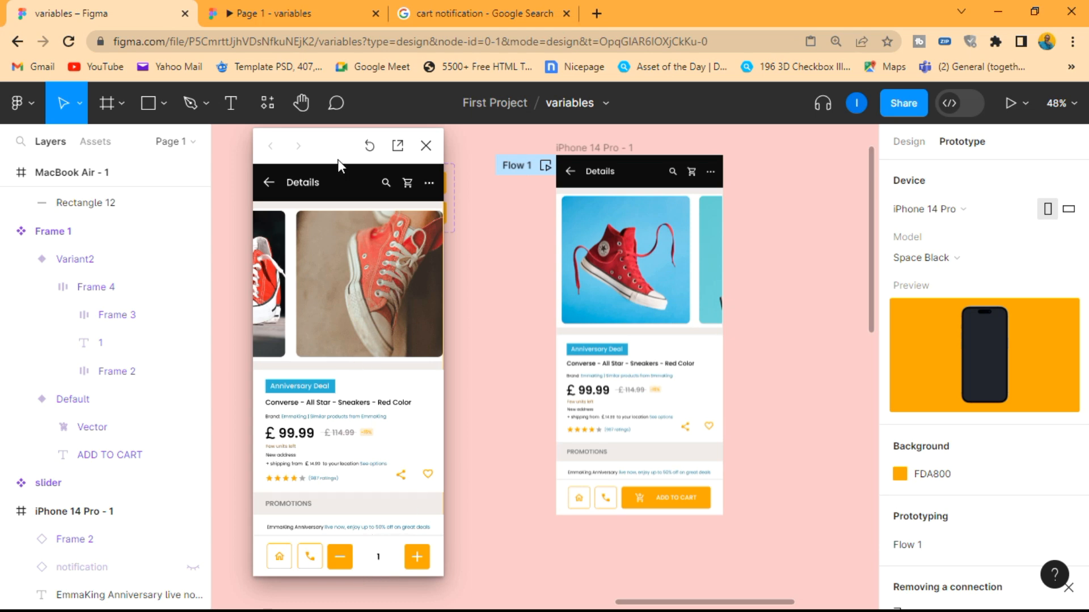
click(426, 145)
Give the plus button (Frame 2) in Frame 1's Variant2 an on-tap Set variable interaction targeting Item Counter
scroll(346, 163, up, 3)
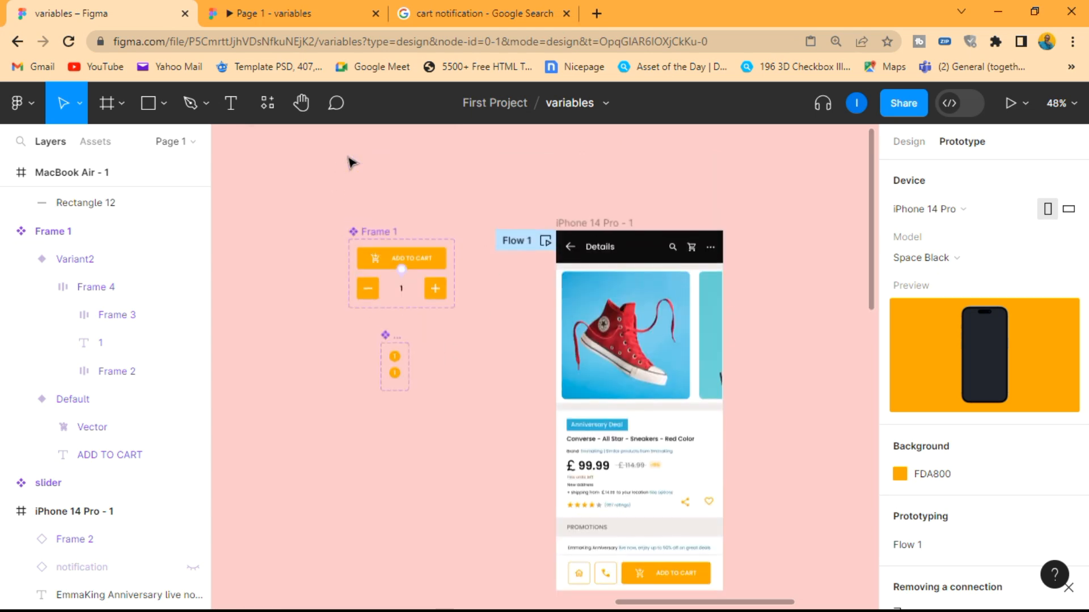
scroll(342, 216, up, 5)
scroll(342, 216, down, 3)
scroll(467, 221, up, 3)
scroll(467, 221, down, 3)
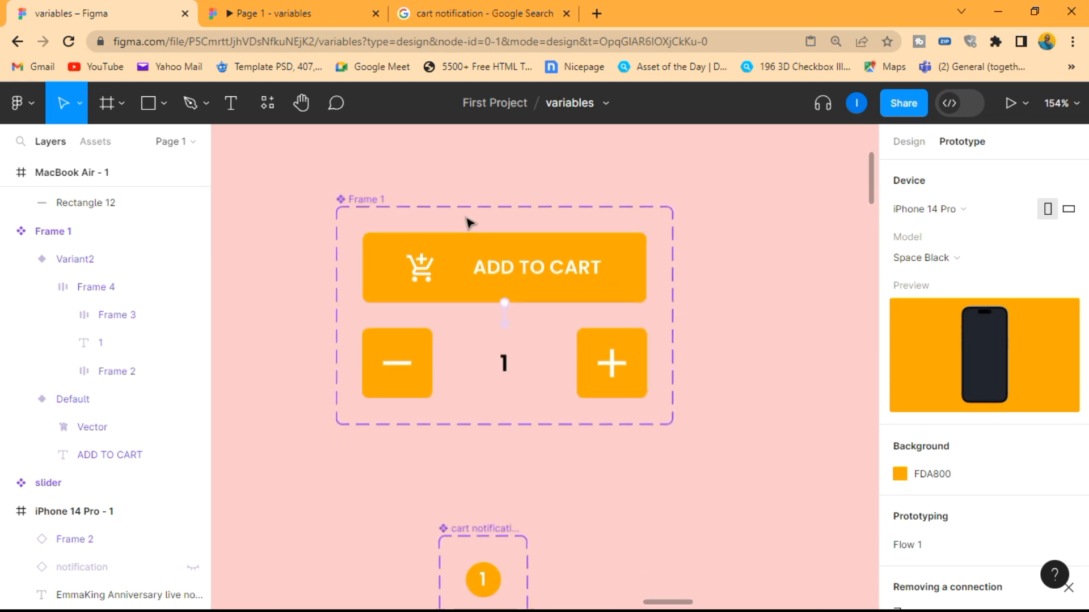
click(625, 367)
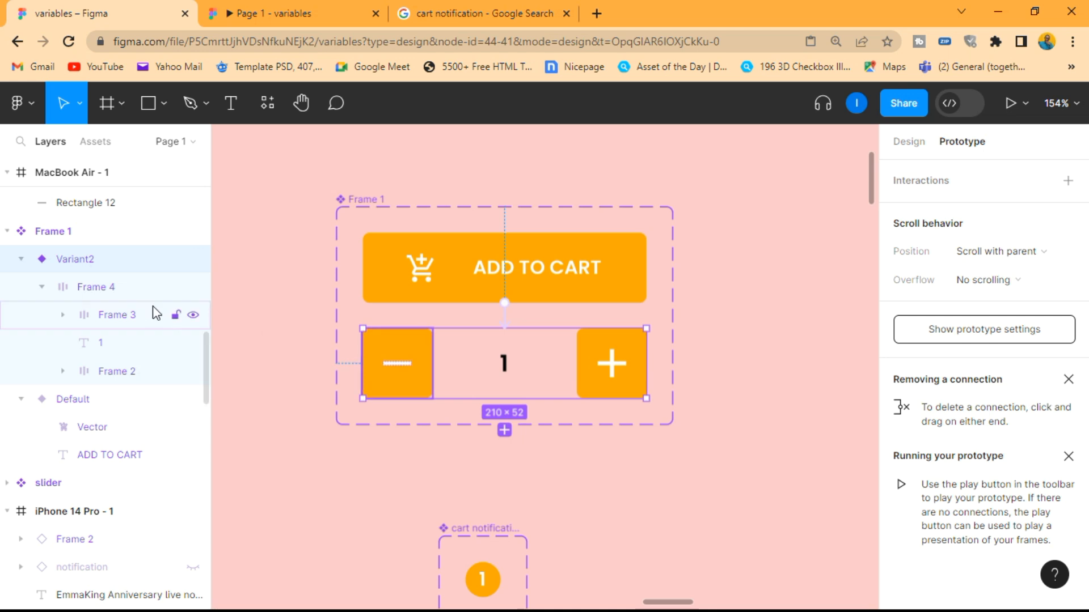
click(114, 370)
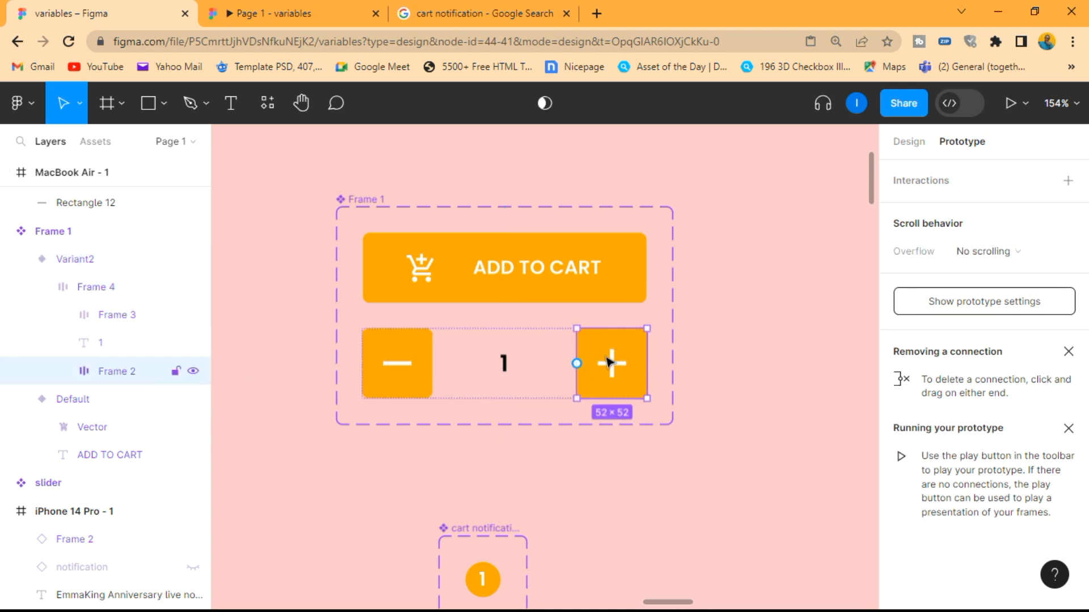
click(63, 372)
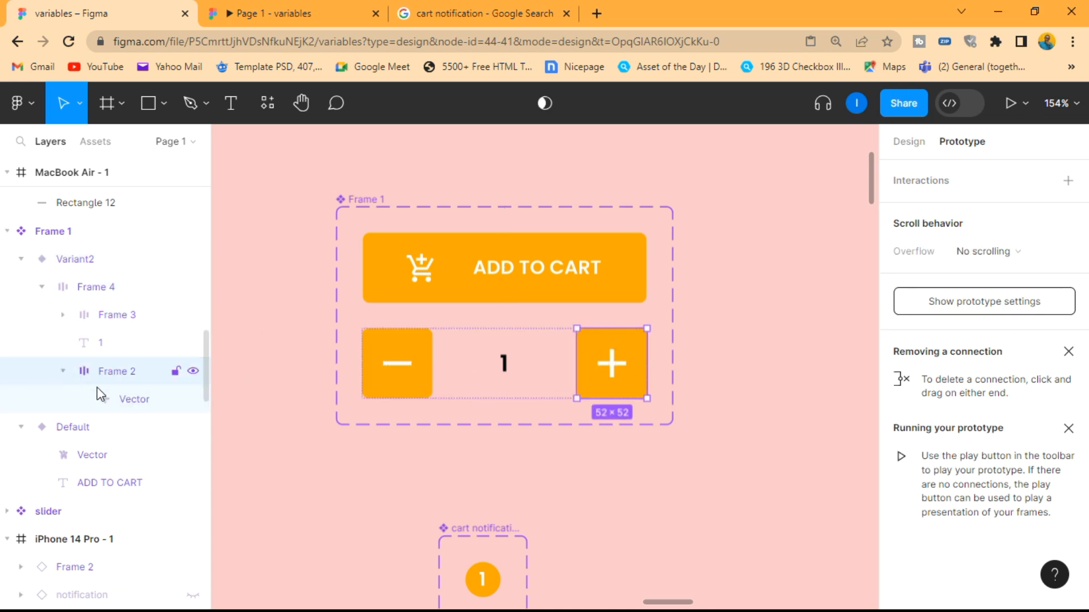
click(64, 372)
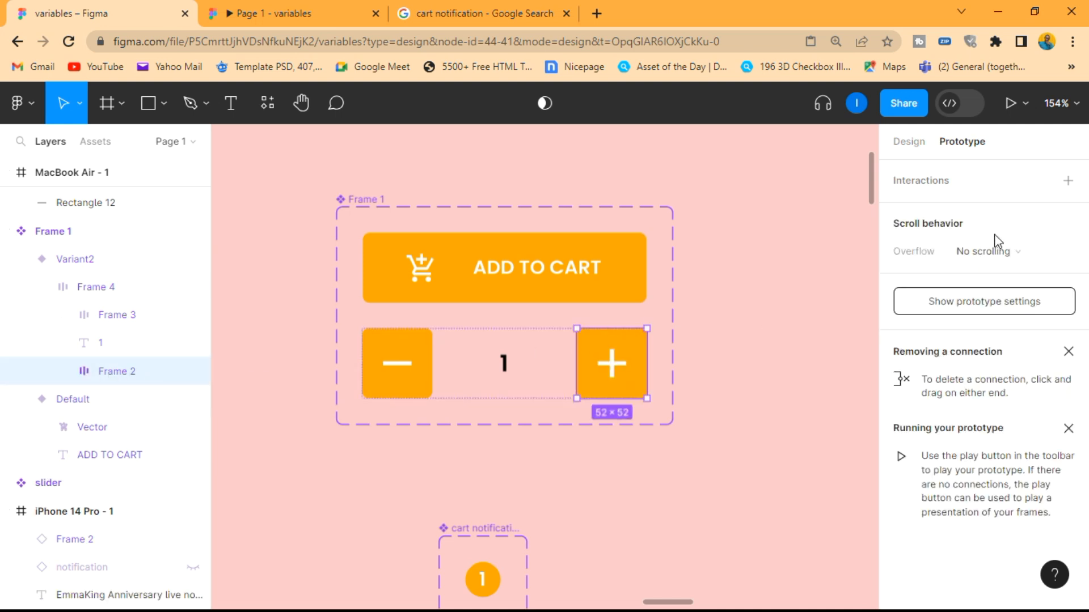
click(1074, 182)
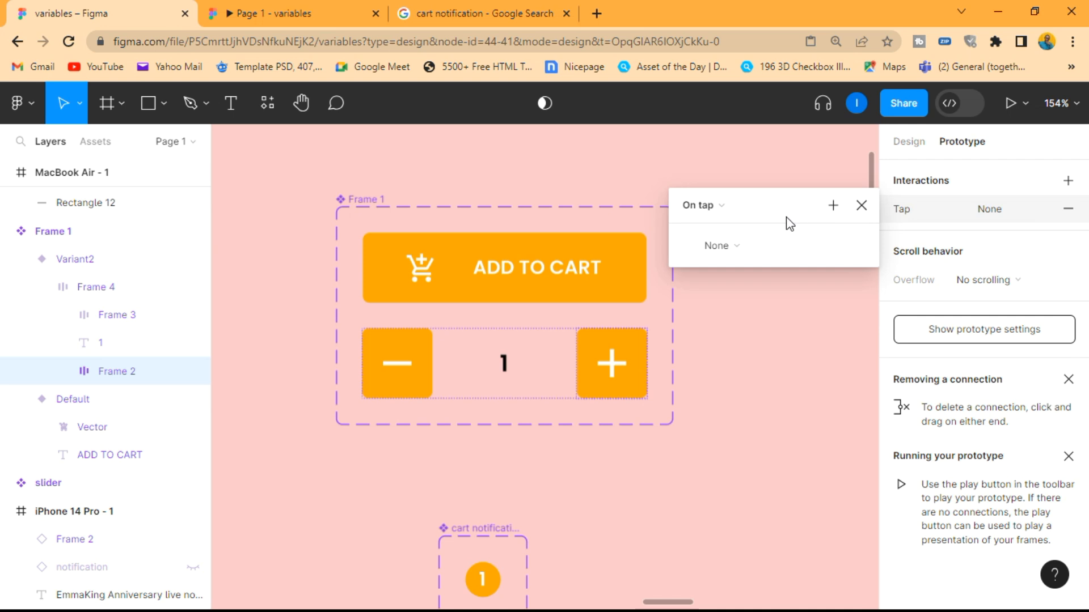
click(717, 206)
click(717, 206)
click(730, 250)
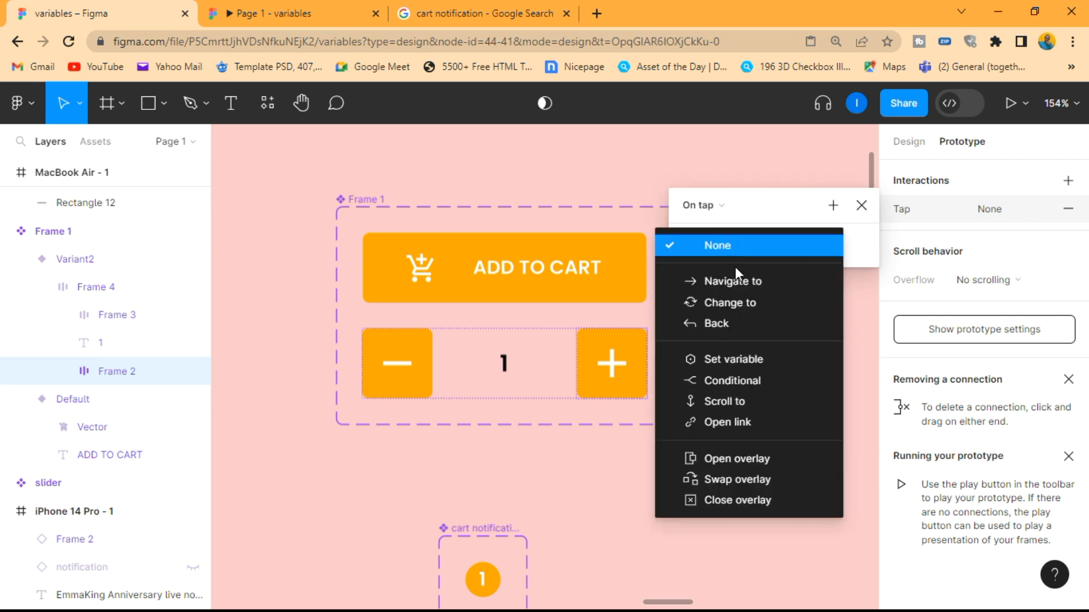
click(758, 360)
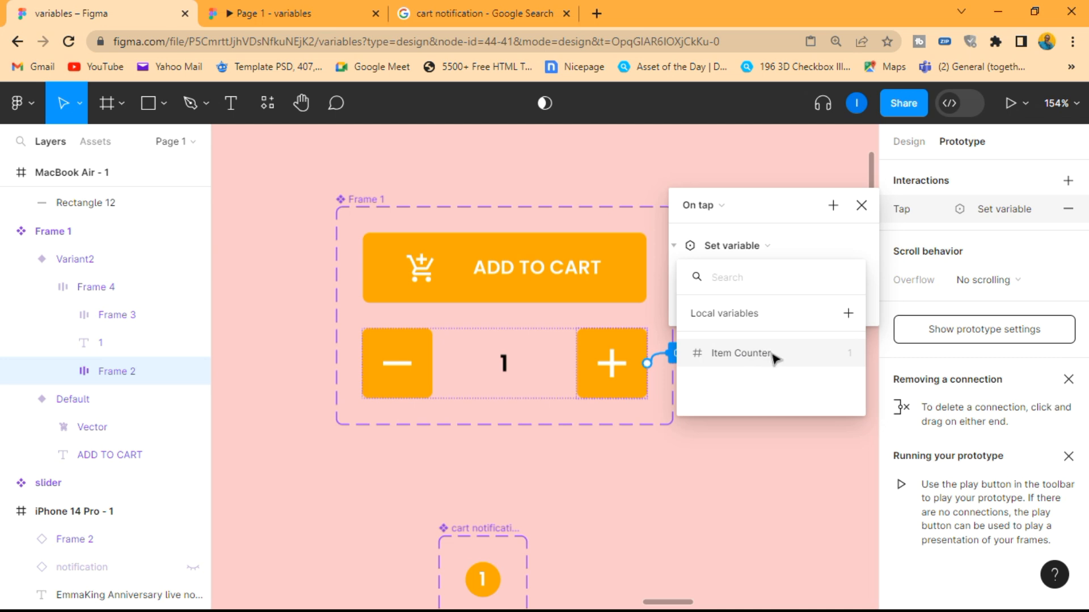
click(770, 352)
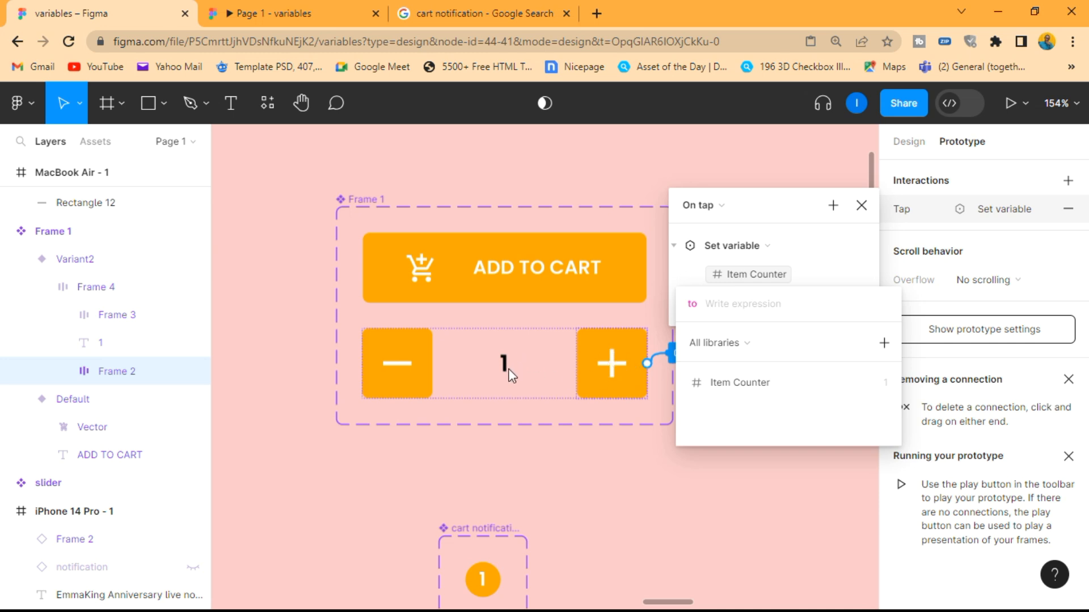
Set the plus button's variable expression to Item Counter + 1 and close the interaction settings
click(752, 384)
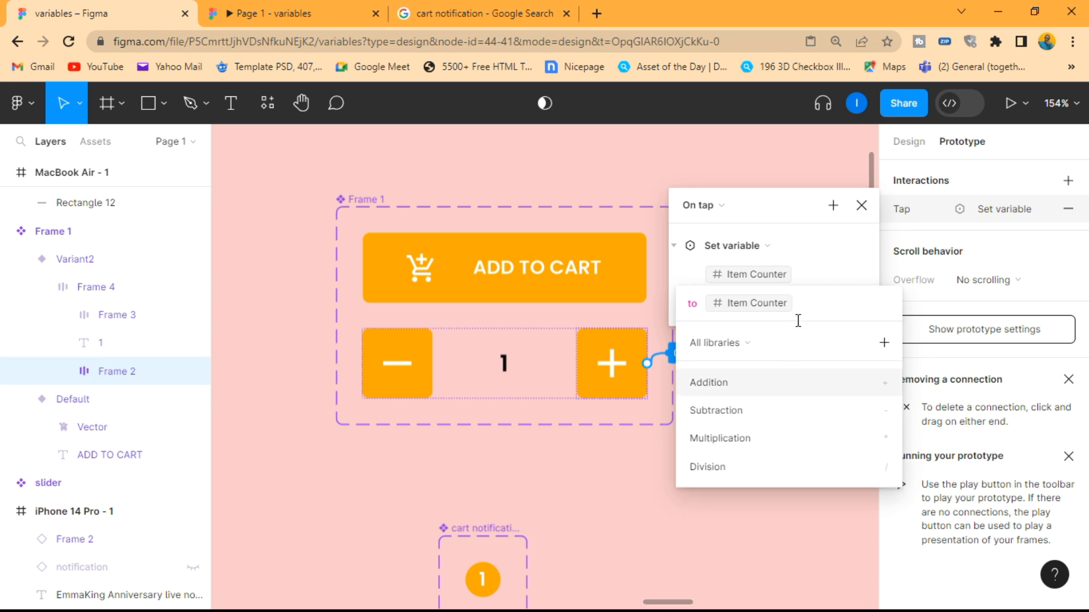
click(732, 383)
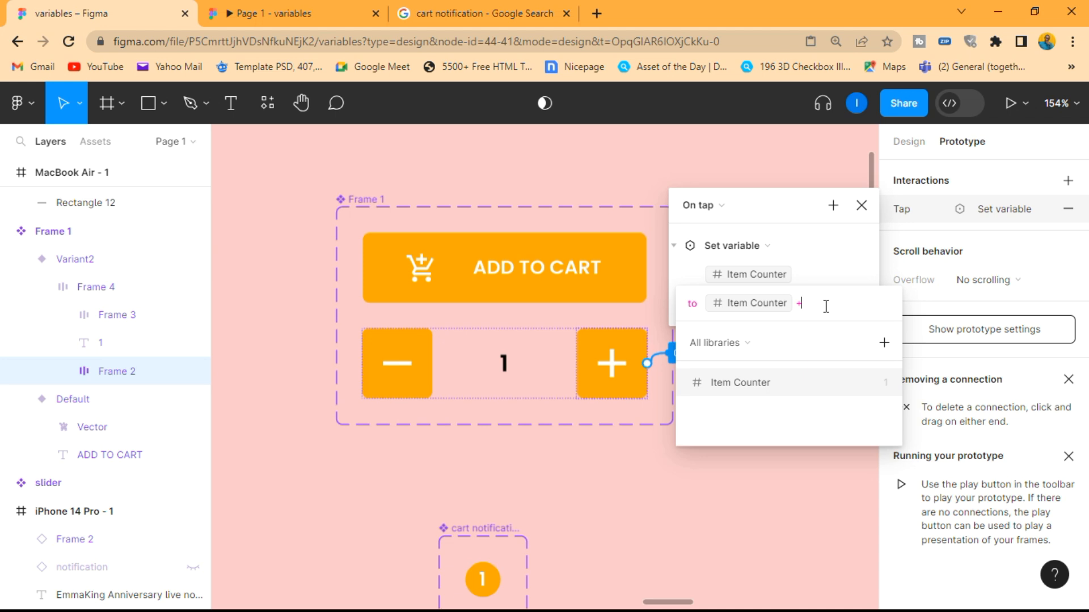
text(1)
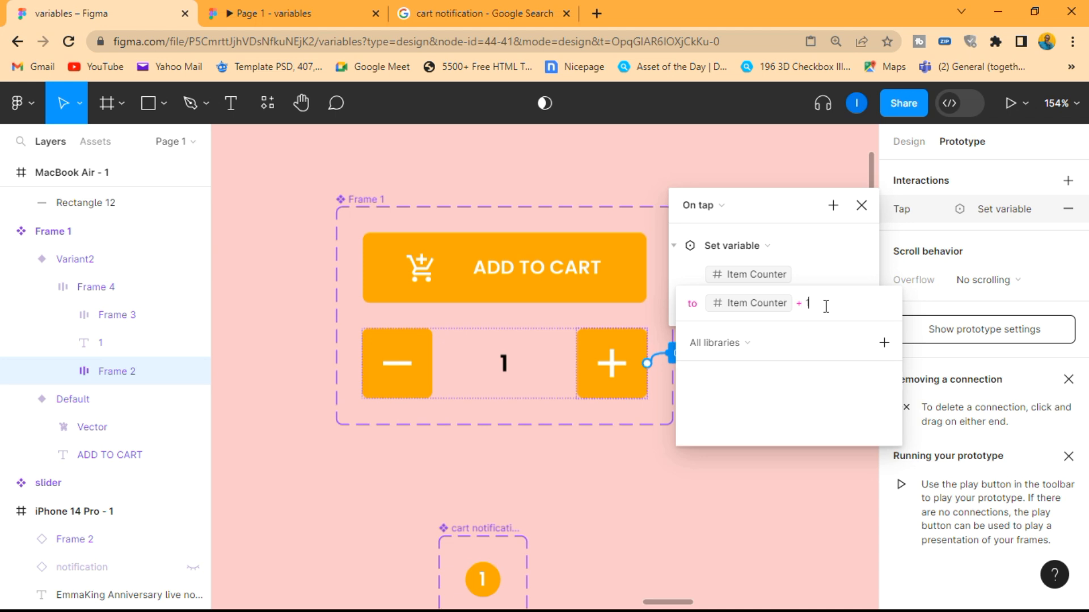
key(Return)
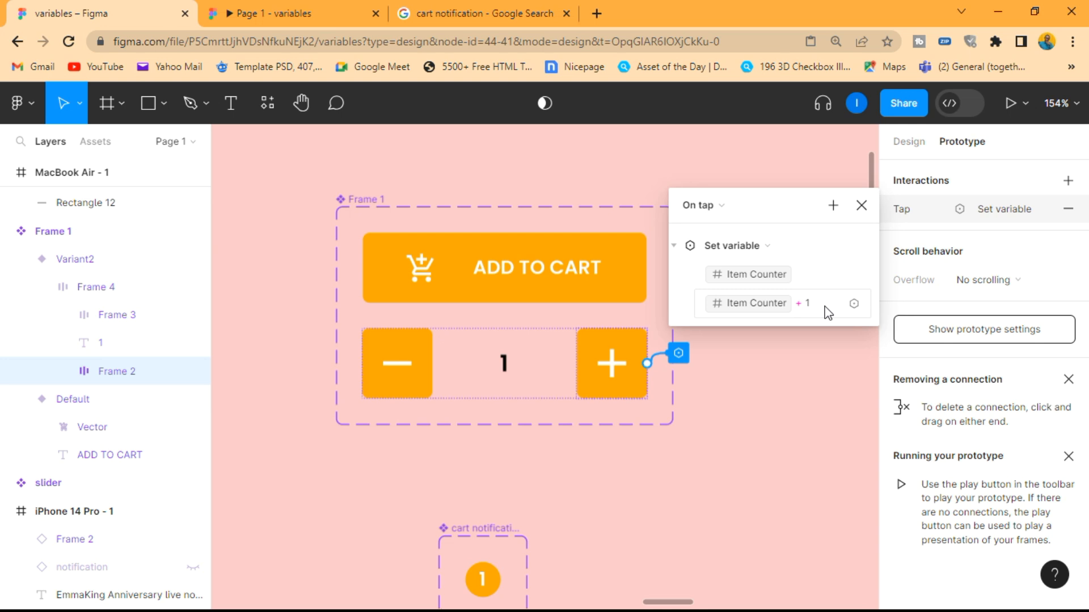
click(861, 206)
Preview the prototype, test the plus button with repeated taps, and close the preview
scroll(792, 287, down, 10)
scroll(795, 289, right, 5)
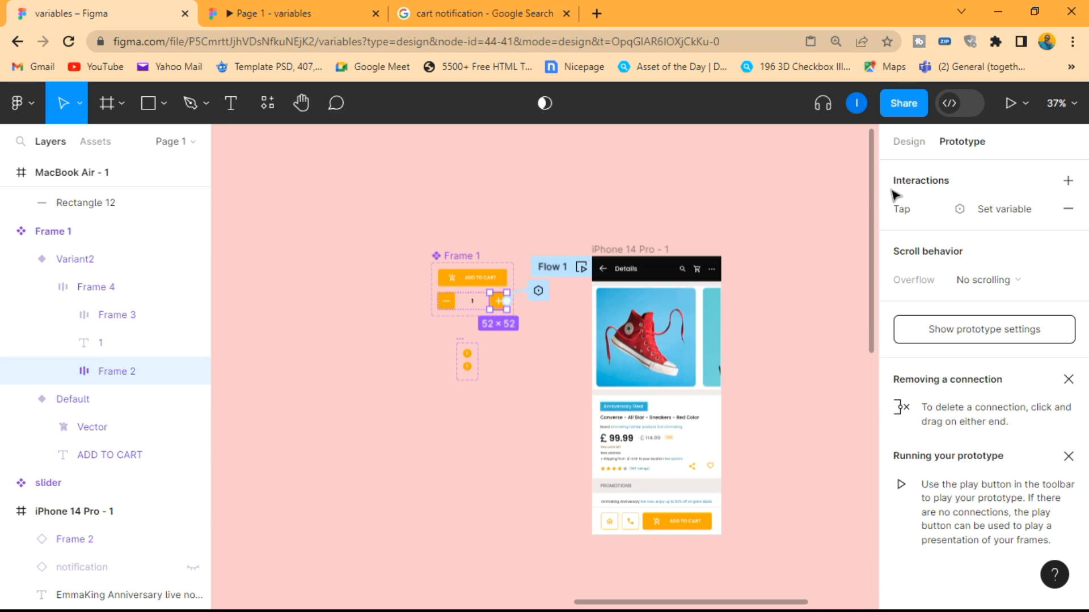
key(shift+space)
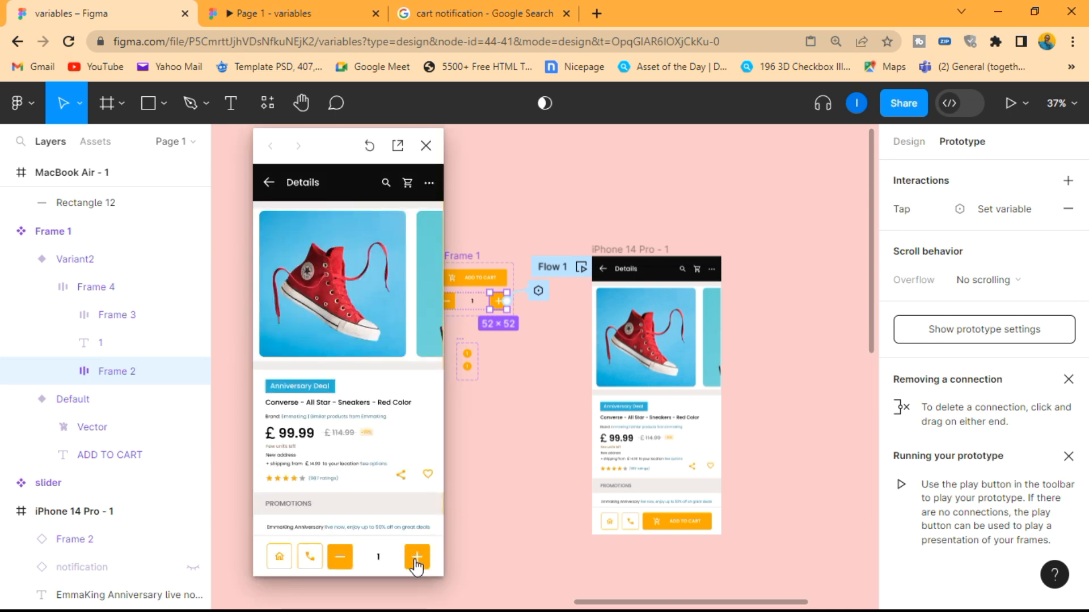
click(417, 559)
click(417, 558)
click(417, 559)
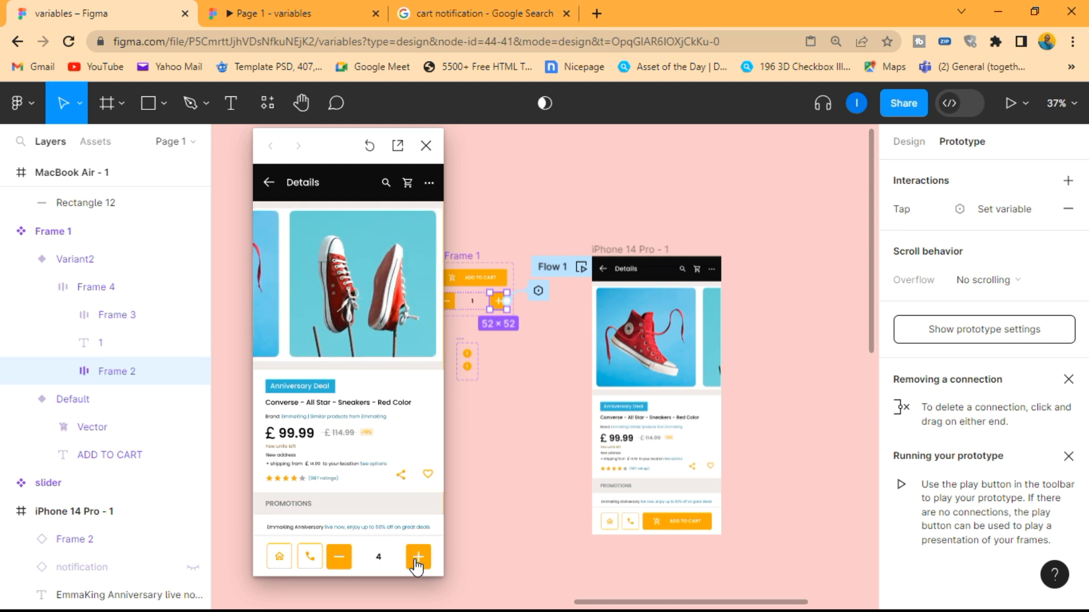
click(417, 561)
click(418, 560)
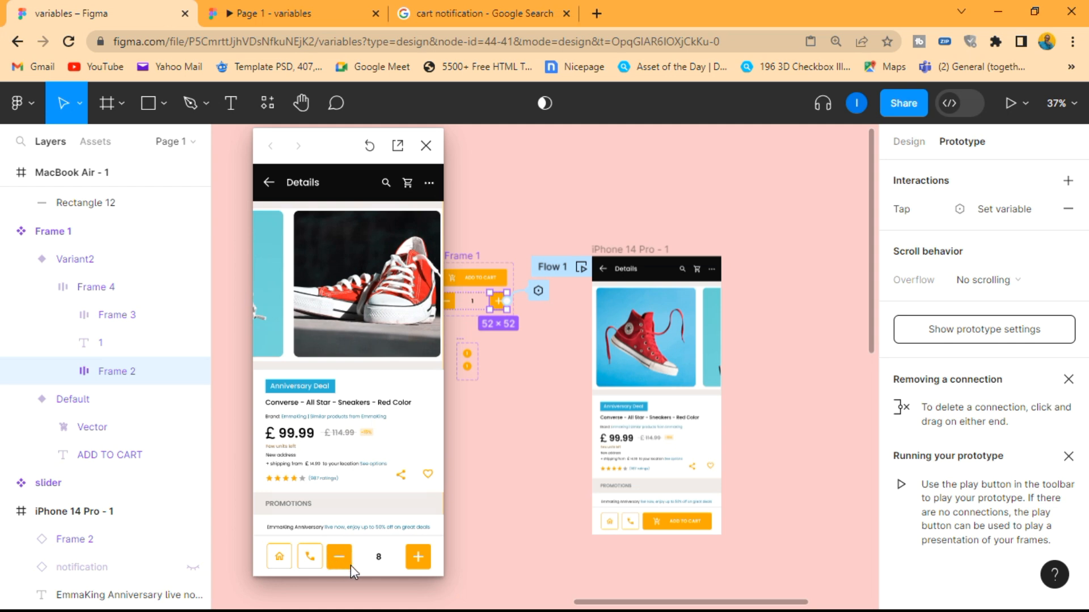
click(427, 146)
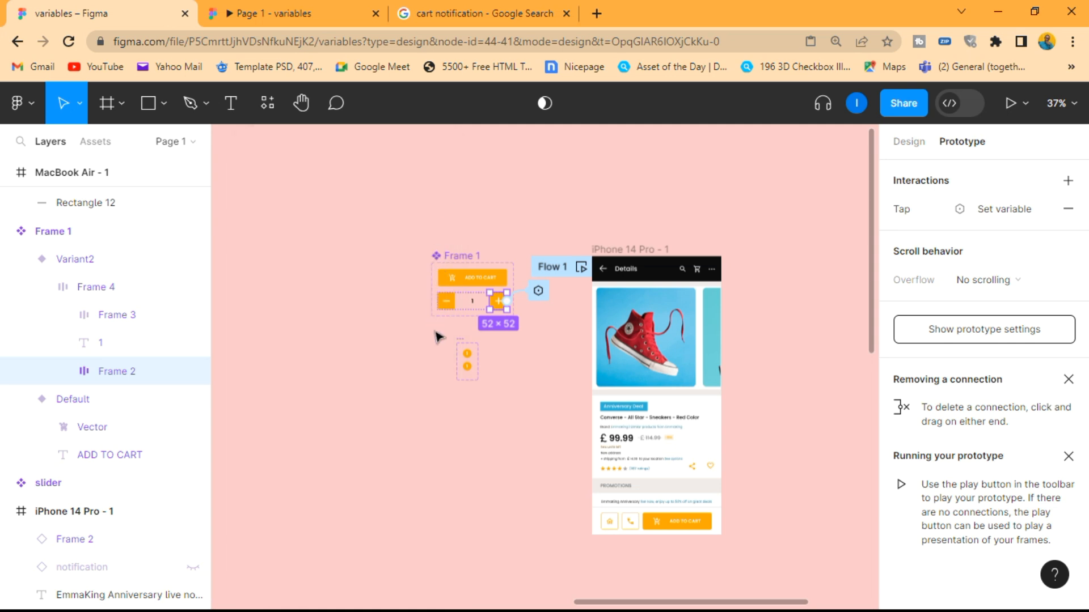
Give the minus button (Frame 3) in Frame 1's Variant2 an on-tap Set variable interaction targeting Item Counter
click(511, 221)
scroll(447, 299, up, 10)
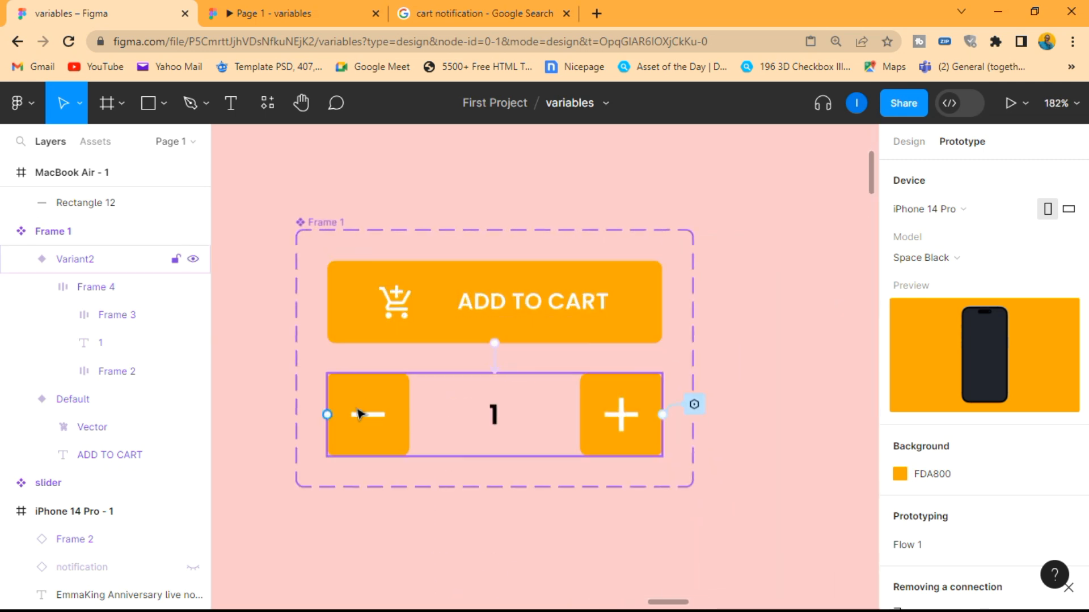
click(358, 414)
click(117, 370)
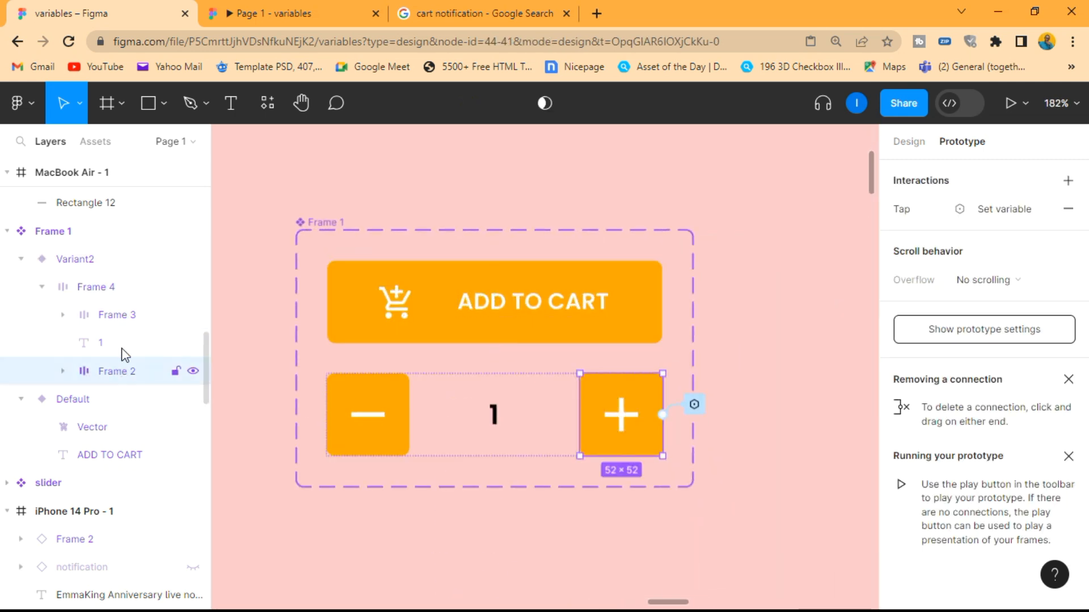
click(116, 315)
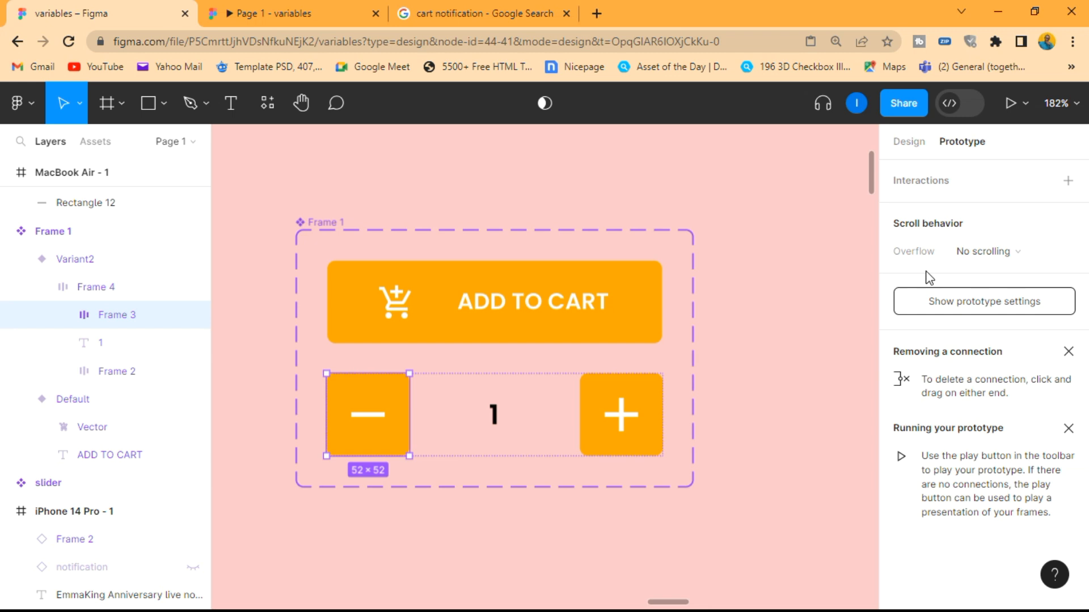
click(1068, 180)
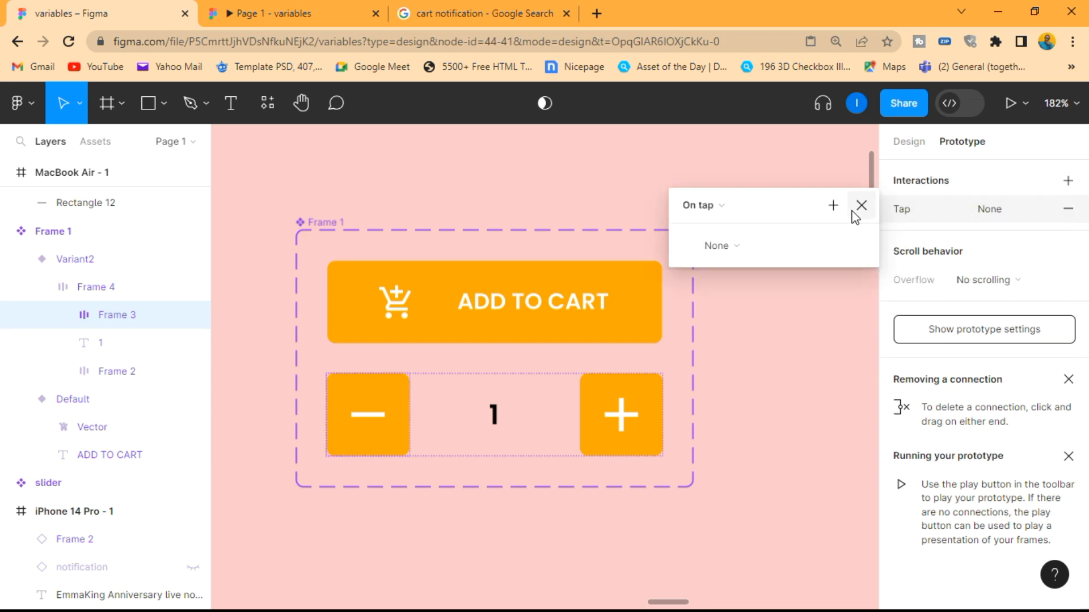
click(741, 247)
click(740, 361)
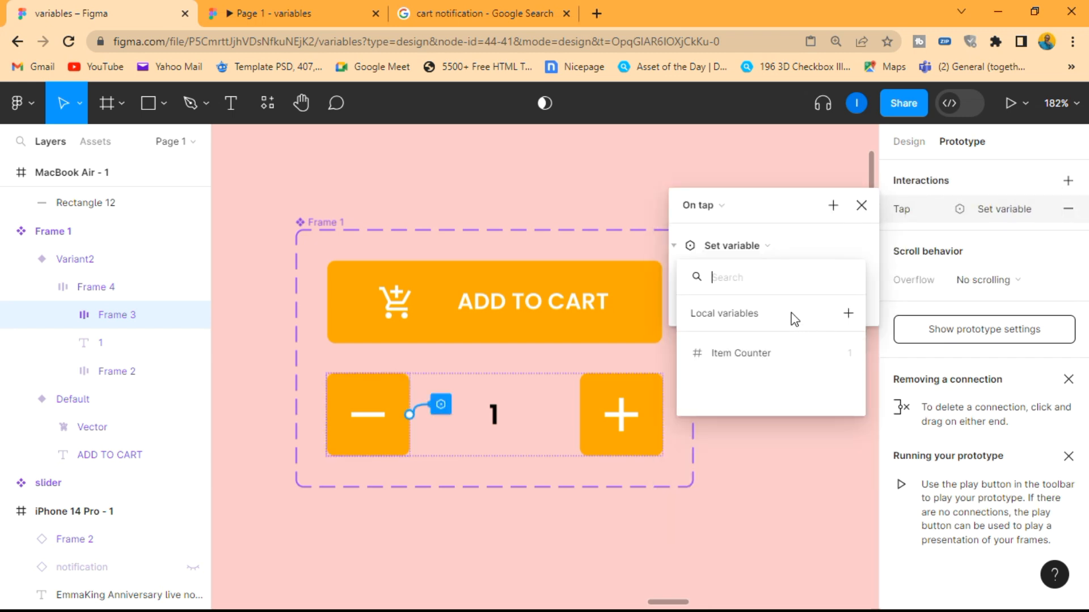
click(760, 354)
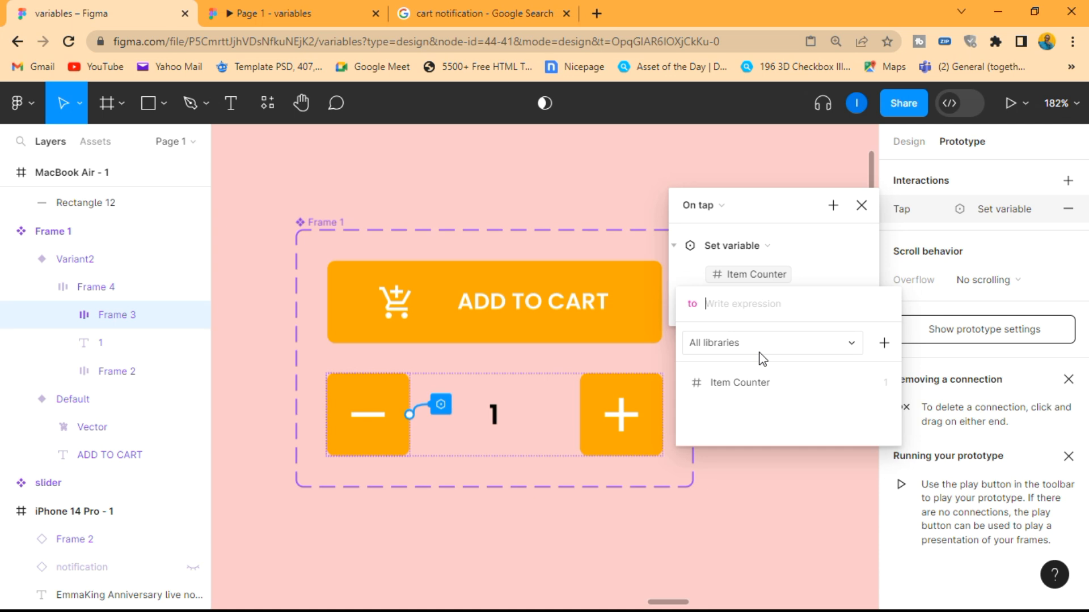
Set the minus button's variable expression to Item Counter - 1 and close the interaction settings
click(758, 383)
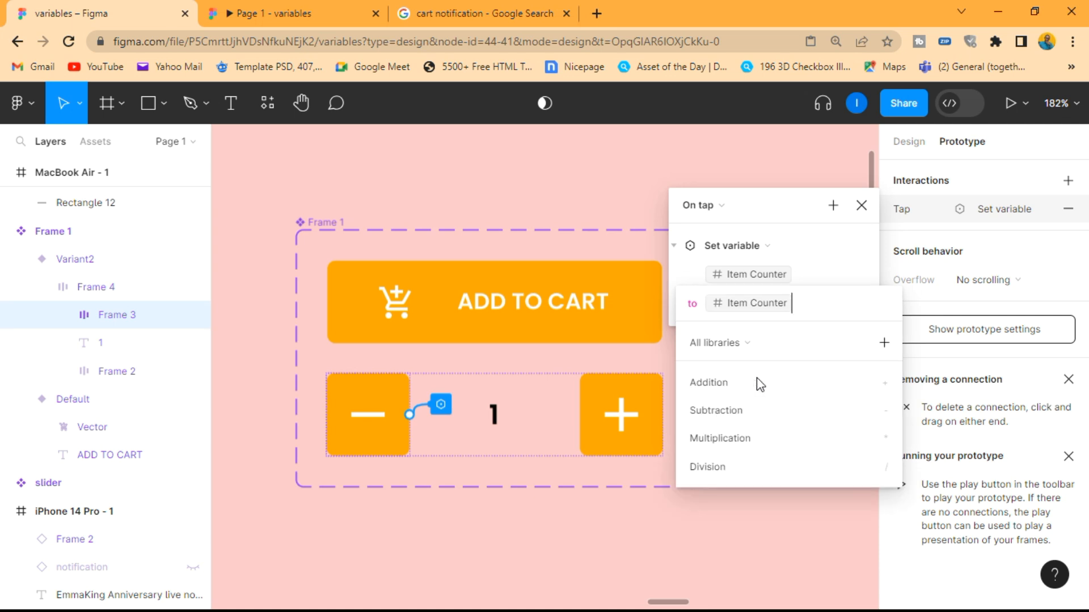
click(753, 409)
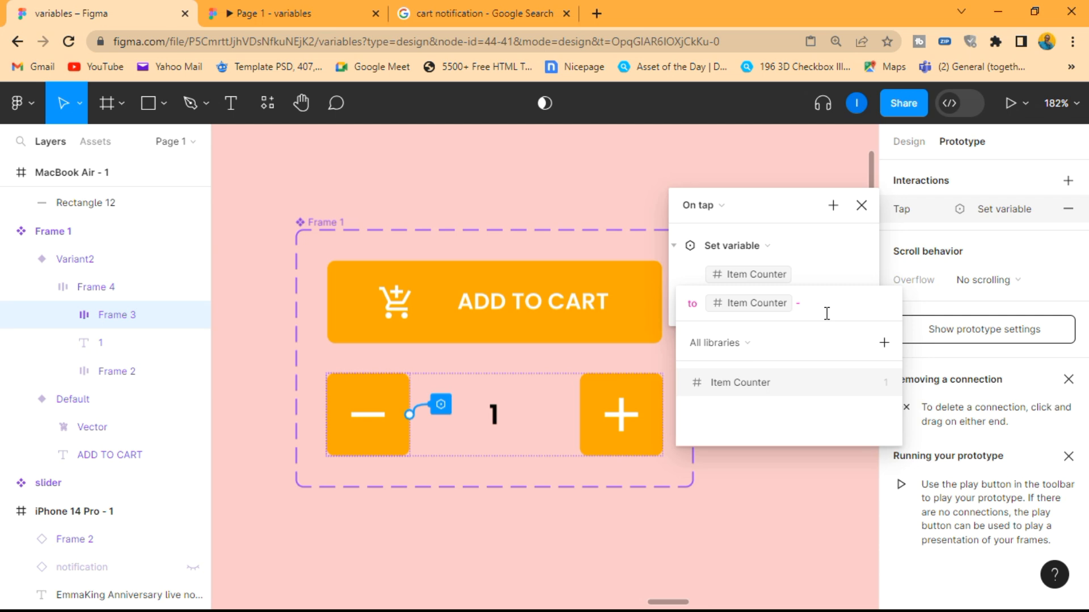
text(1)
key(Return)
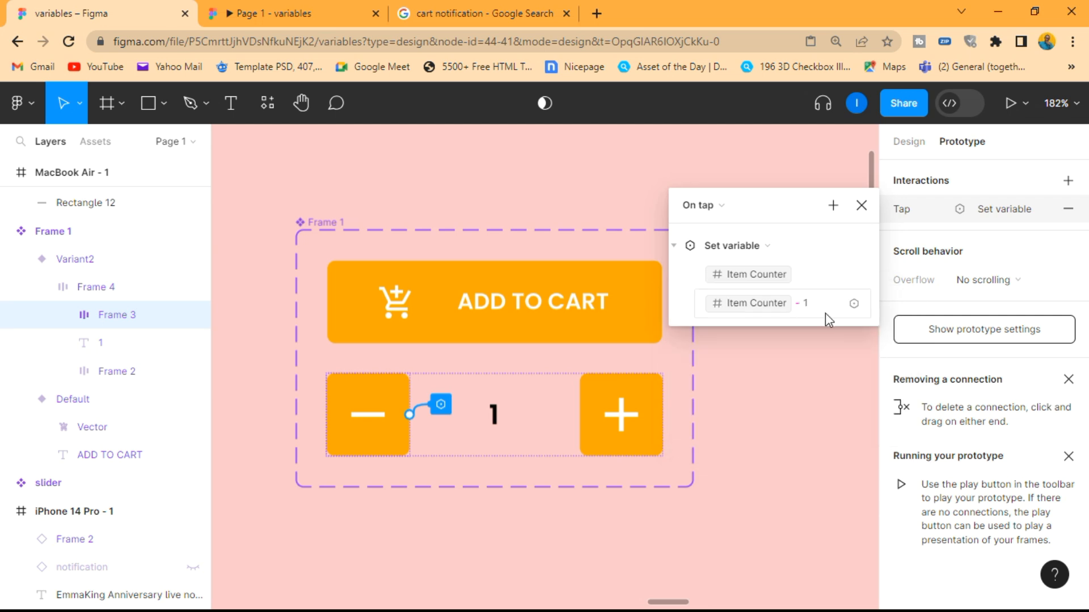
click(860, 211)
Preview the prototype, test the add-to-cart, plus and minus buttons with repeated taps, and close the preview
scroll(778, 243, down, 5)
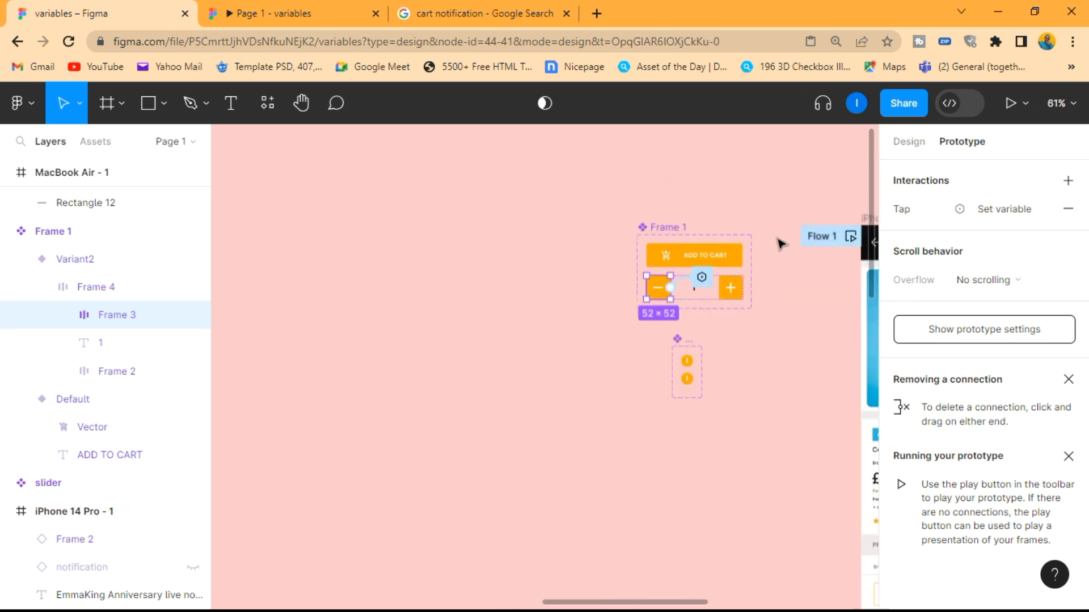
scroll(780, 244, right, 3)
scroll(780, 245, right, 2)
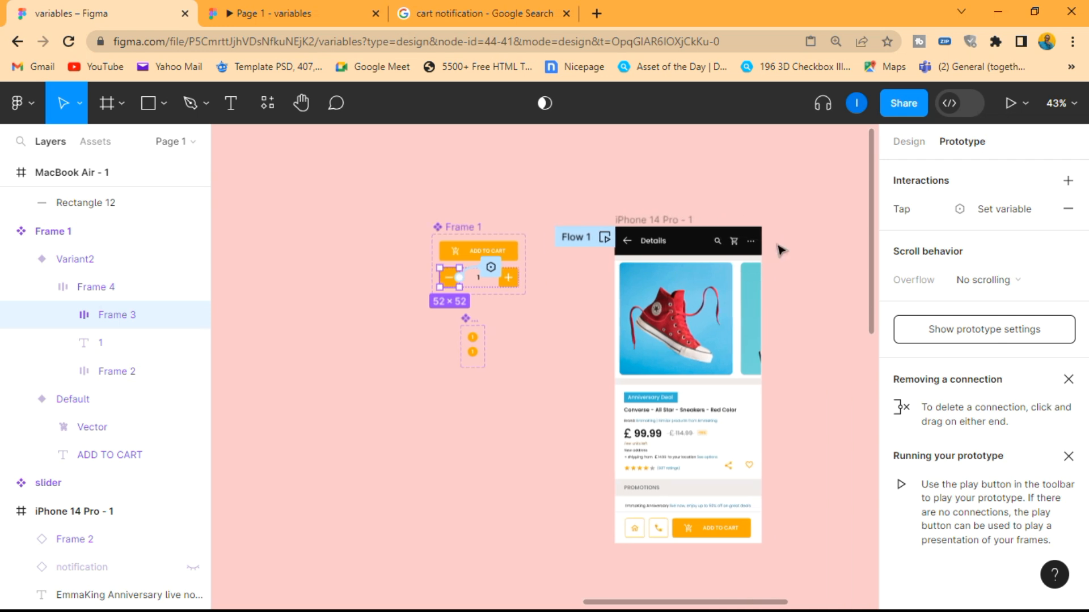
key(shift+space)
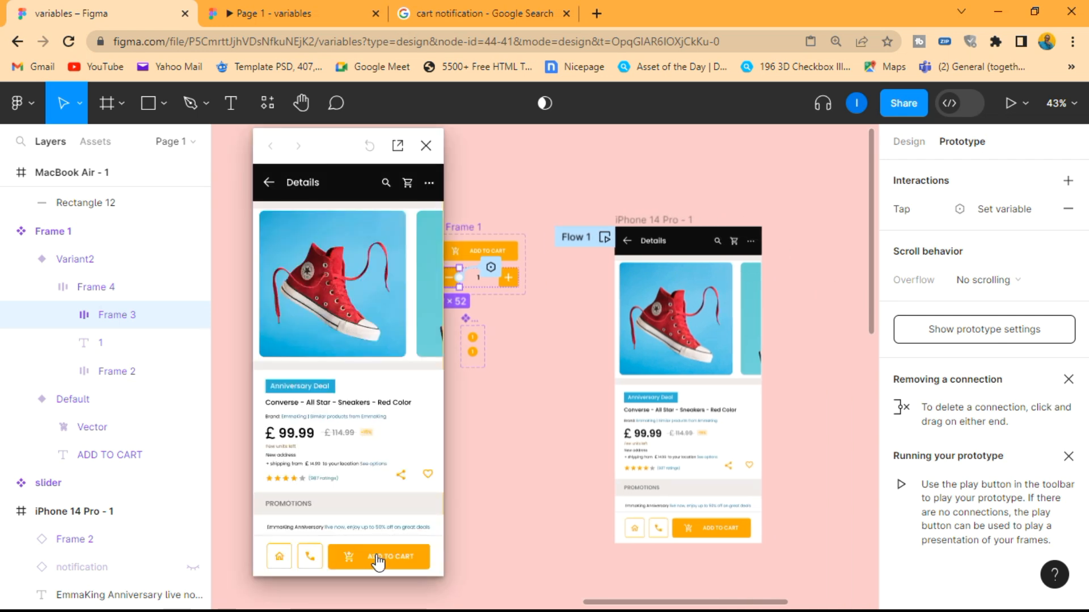
click(413, 557)
click(414, 558)
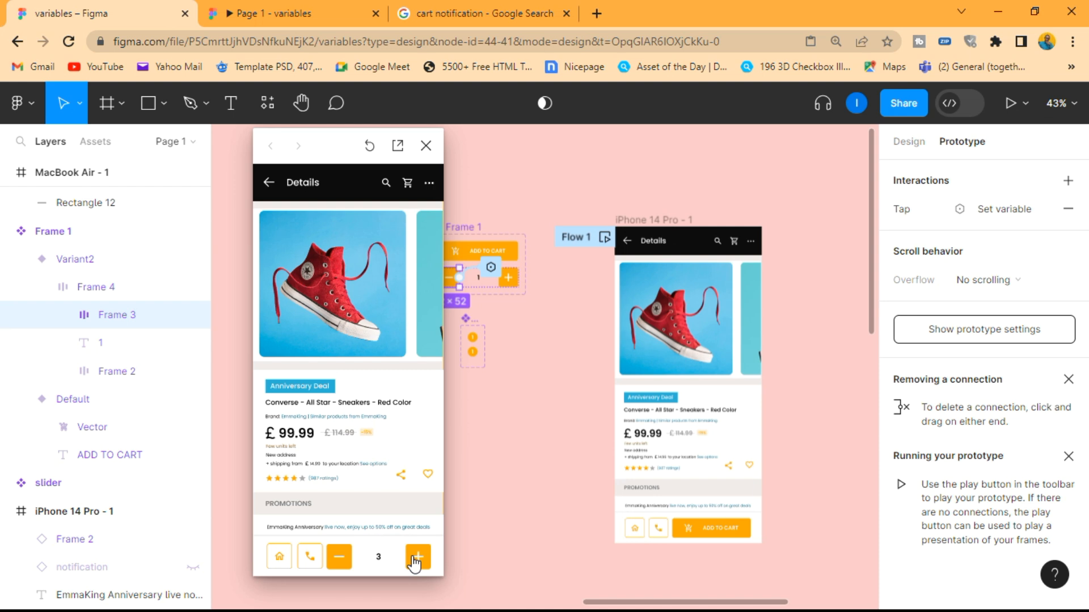
click(413, 557)
click(413, 557)
click(343, 565)
click(343, 565)
click(343, 565)
click(343, 566)
click(343, 565)
click(343, 566)
click(343, 565)
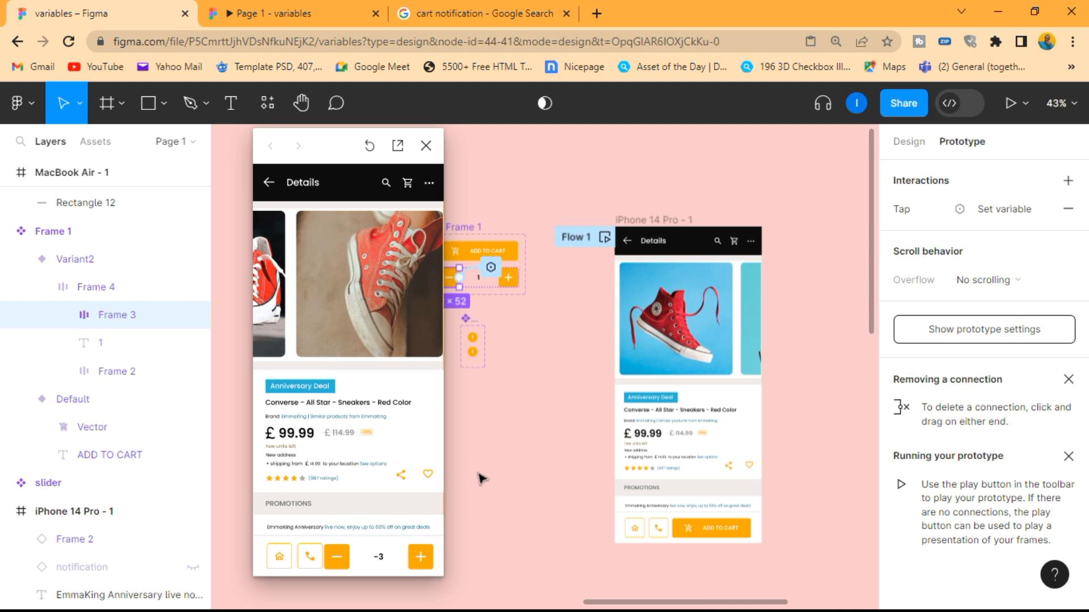
click(426, 146)
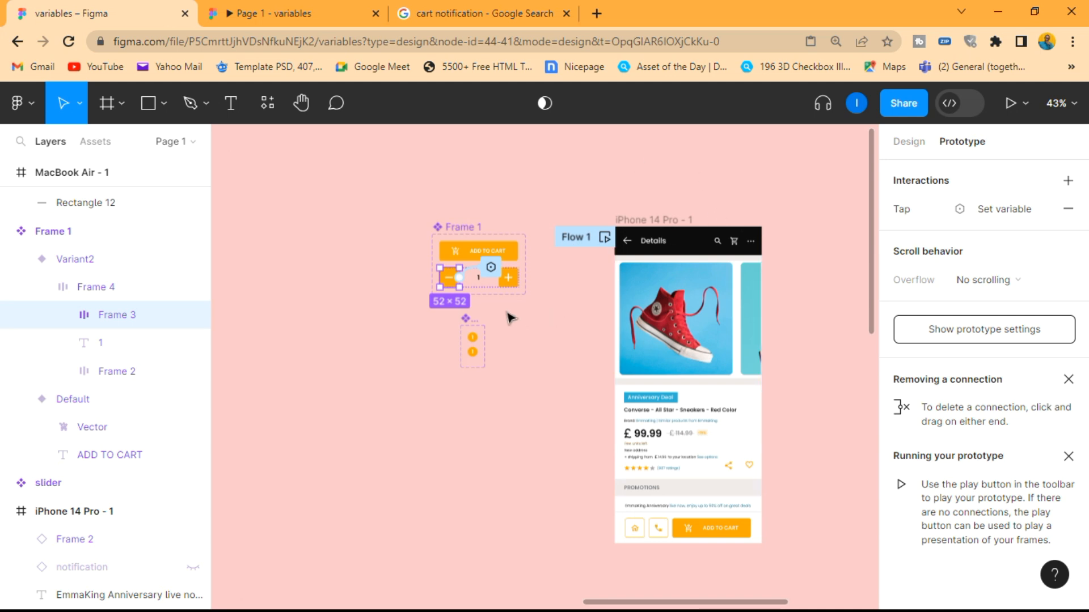
Add a Conditional action to the minus button's on-tap interaction, below its Set variable action
scroll(470, 271, up, 5)
scroll(447, 272, up, 3)
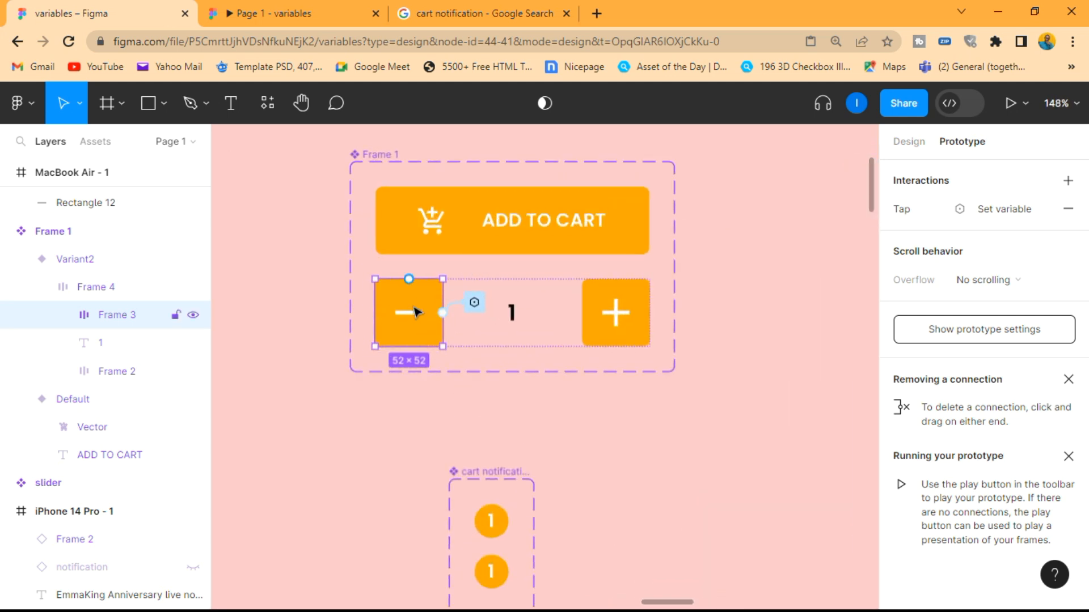
click(1015, 211)
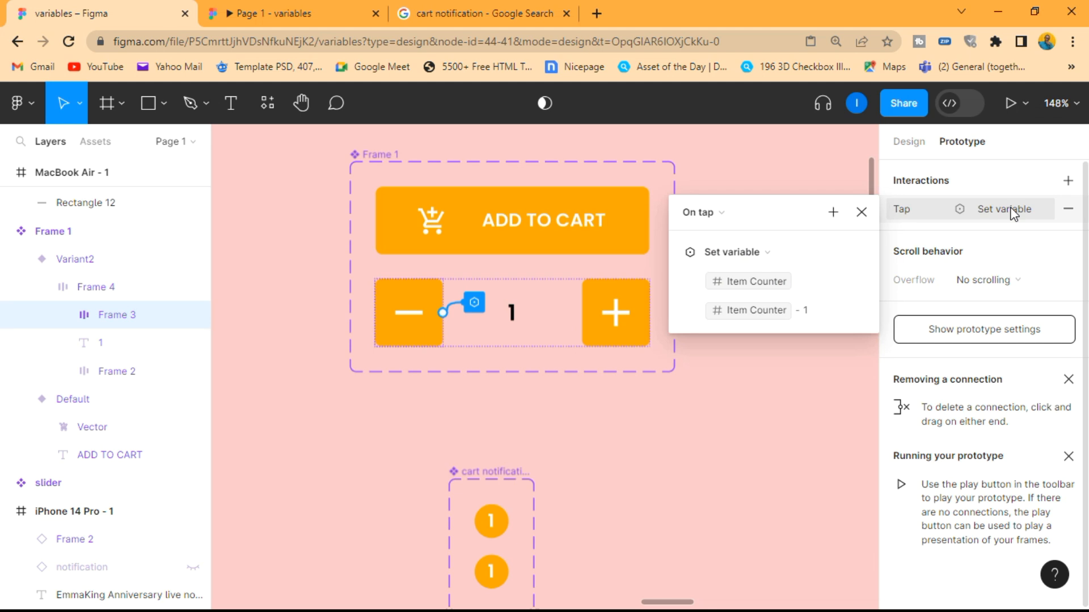
click(678, 253)
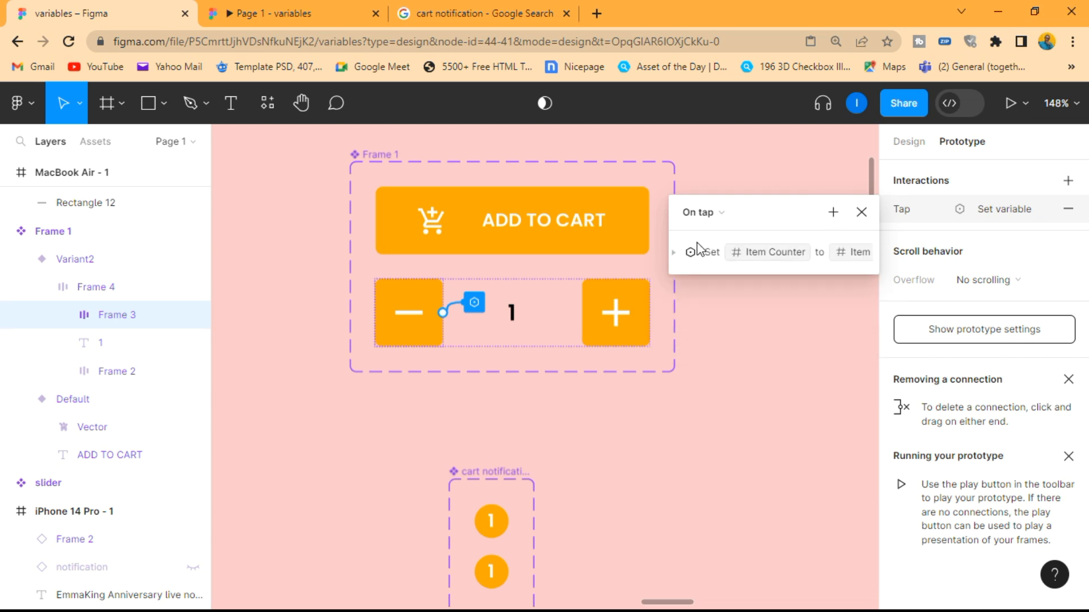
click(678, 252)
click(832, 214)
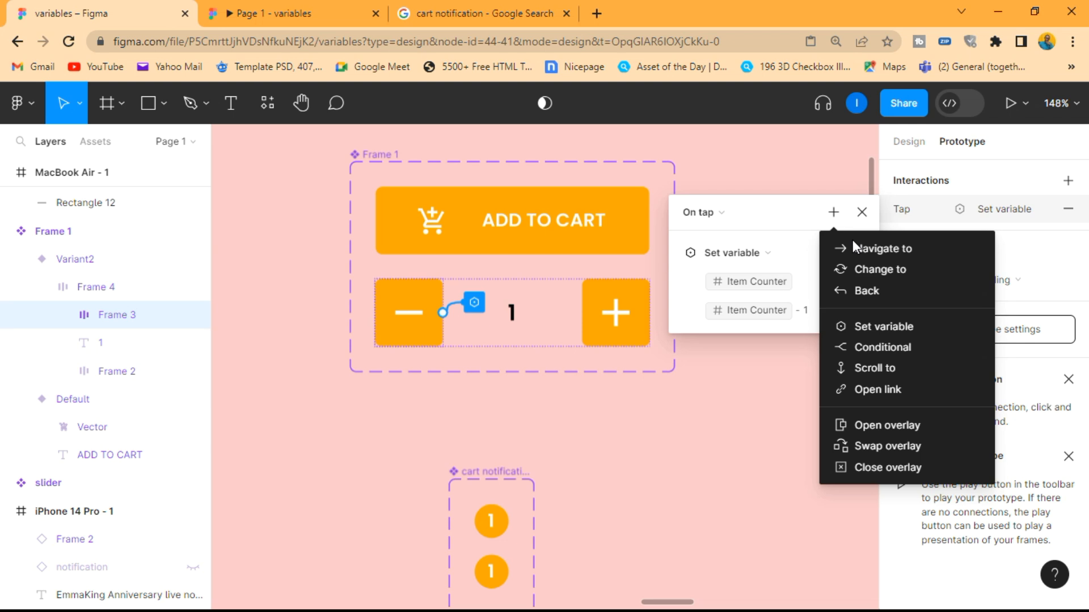
click(878, 347)
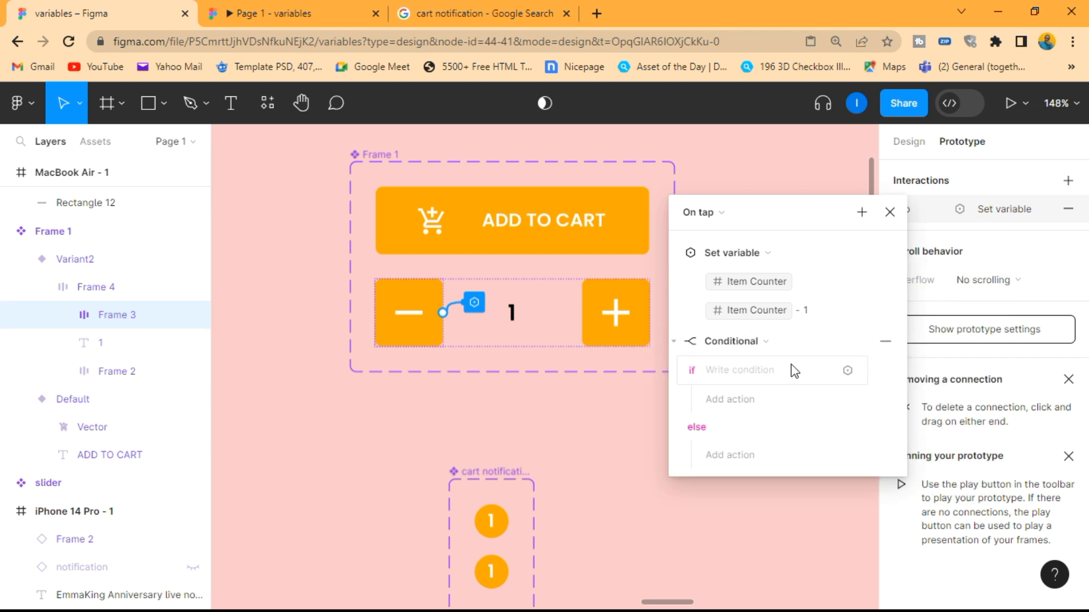
Set the minus button's if condition to Item Counter > 1
click(755, 367)
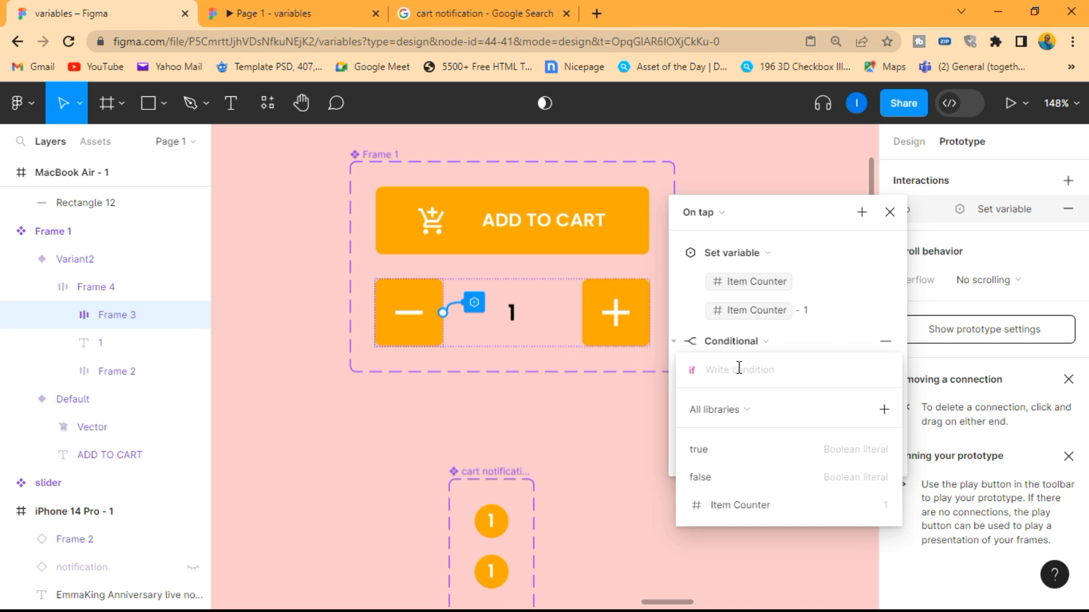
click(743, 503)
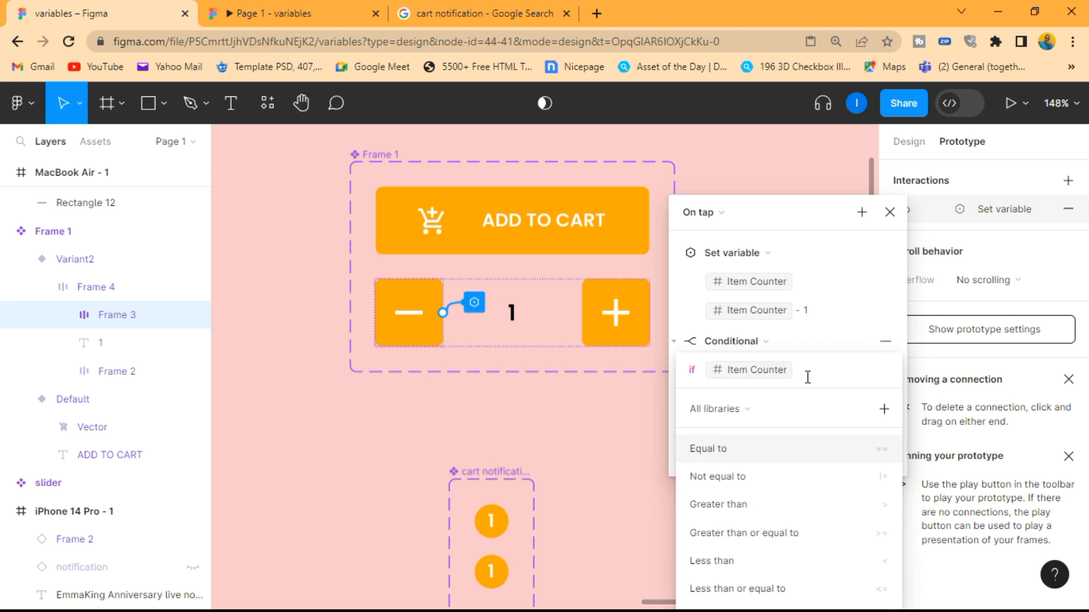
click(743, 504)
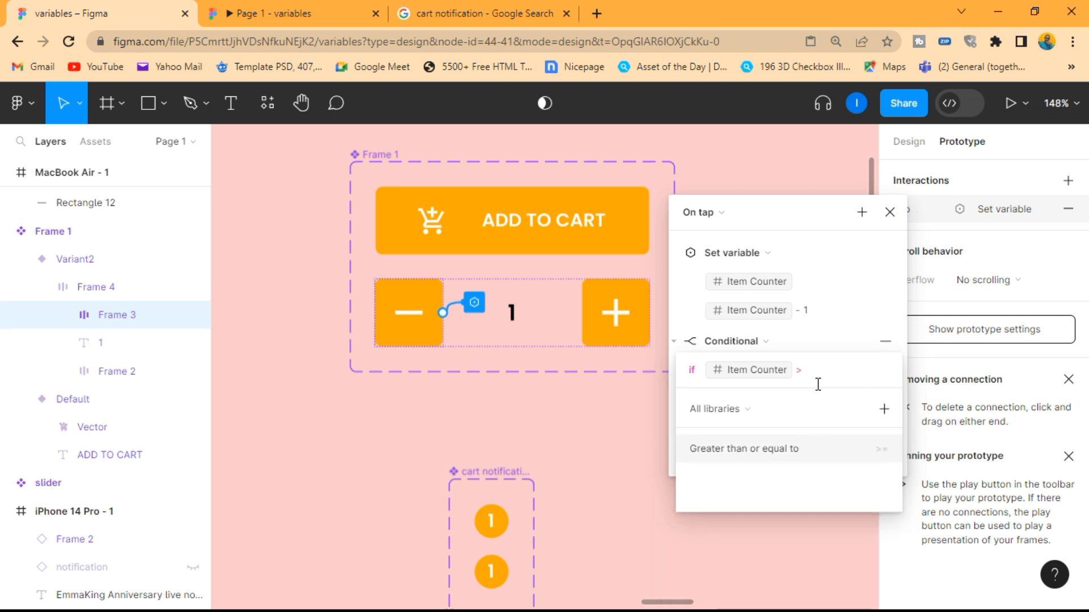
text(1)
click(845, 340)
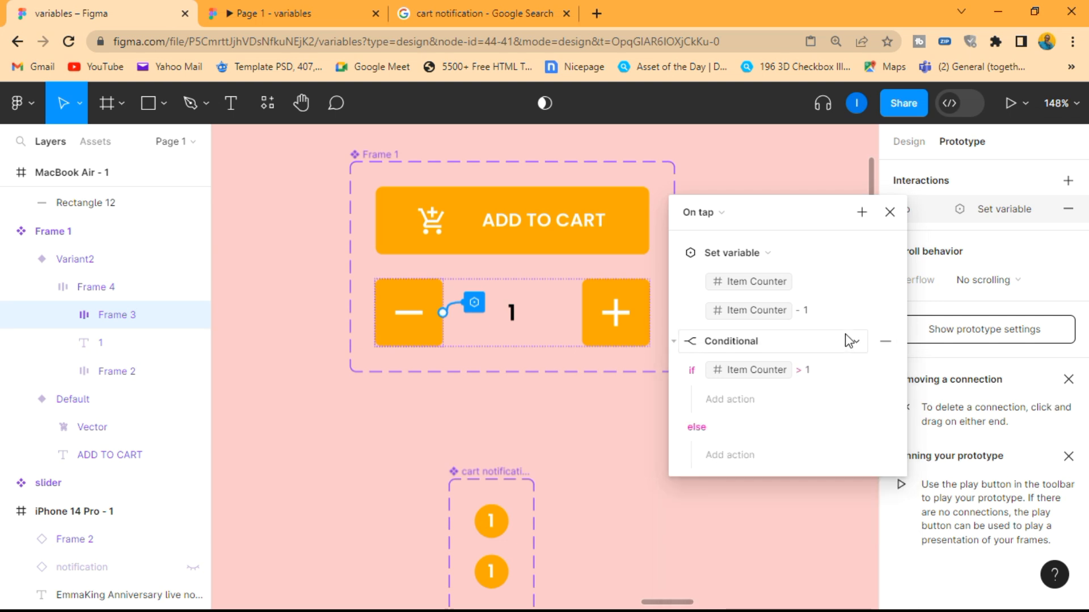
click(759, 397)
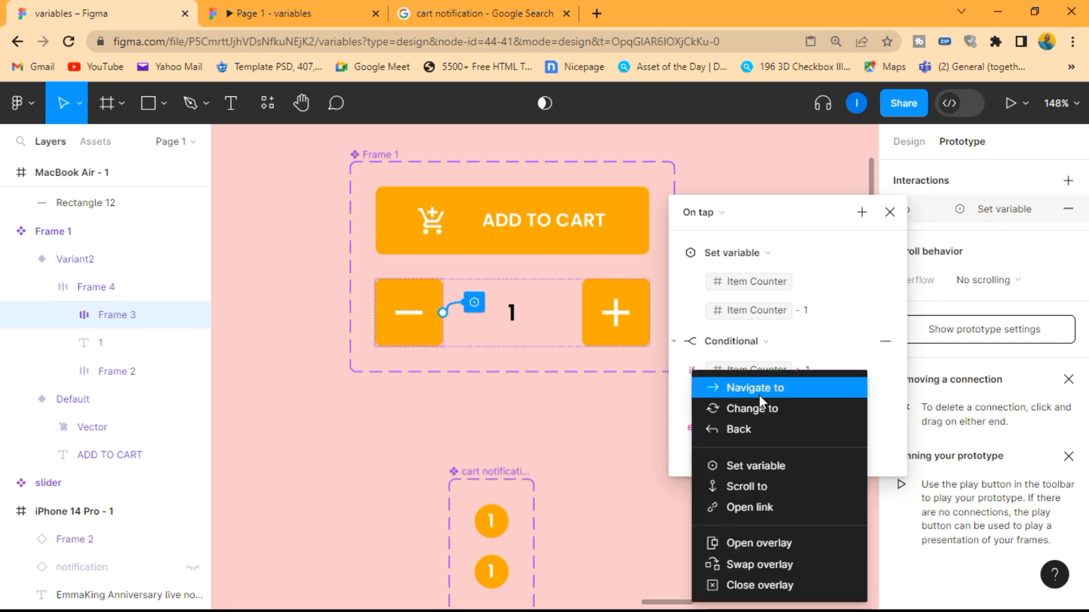
click(768, 466)
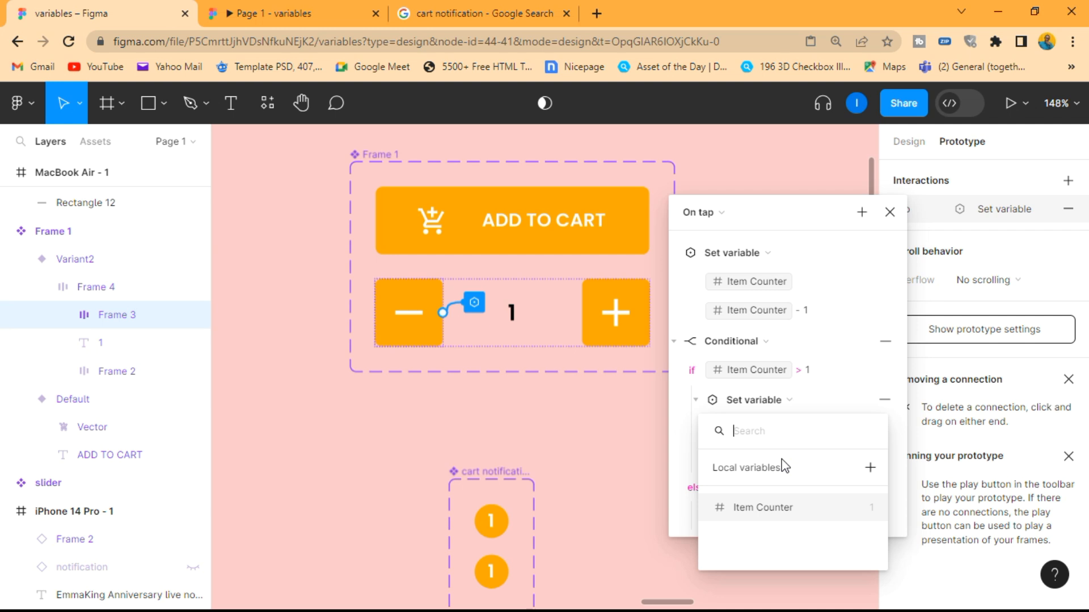
click(788, 507)
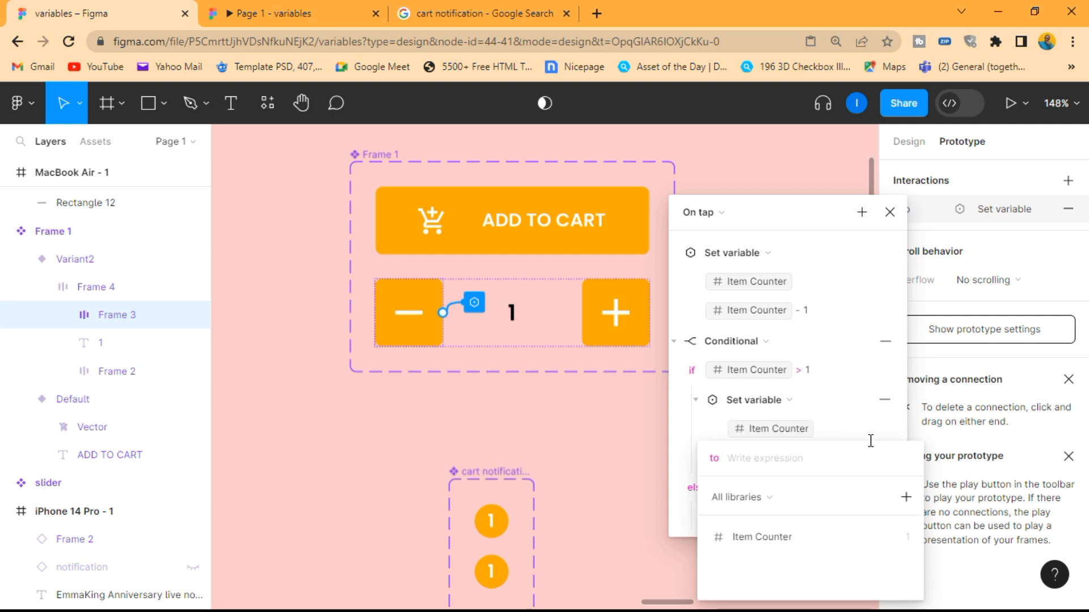
click(884, 401)
click(885, 400)
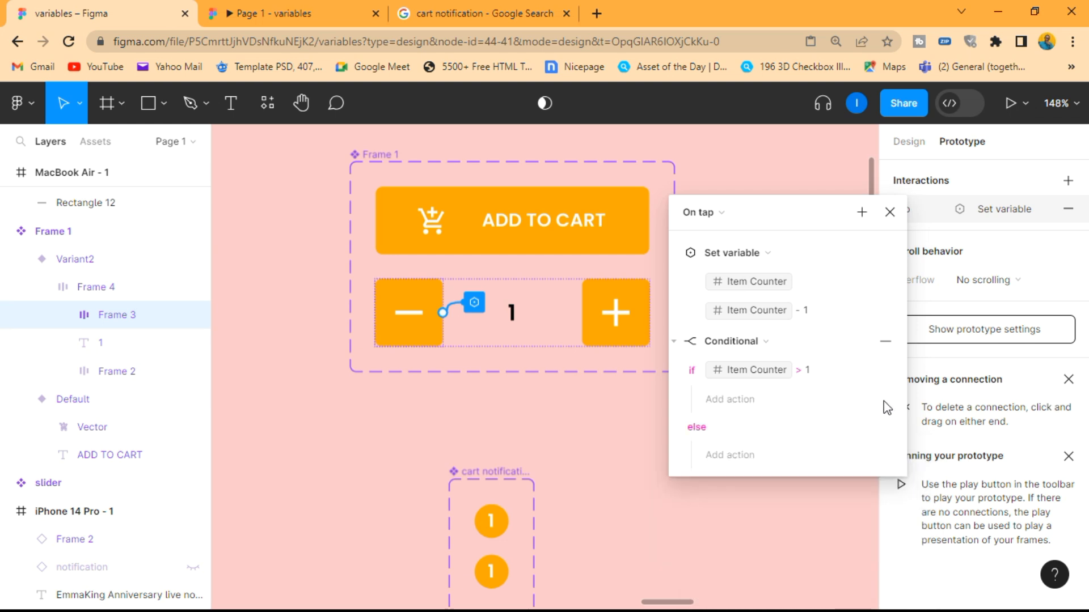
Move the existing Set variable action into the if branch of the minus button's conditional and close the interaction settings
click(675, 254)
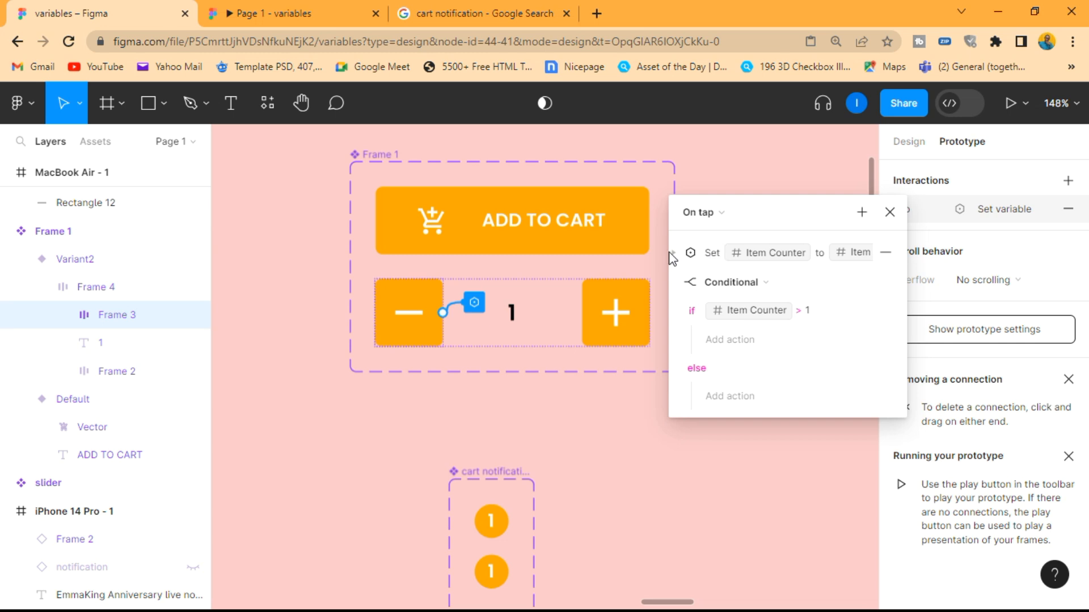
click(675, 255)
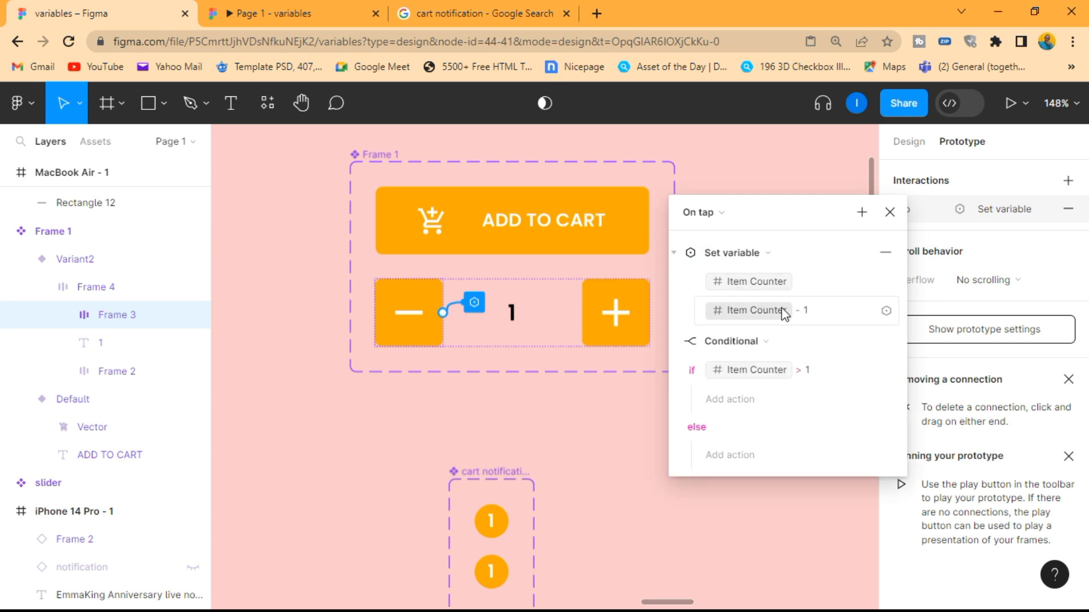
click(676, 254)
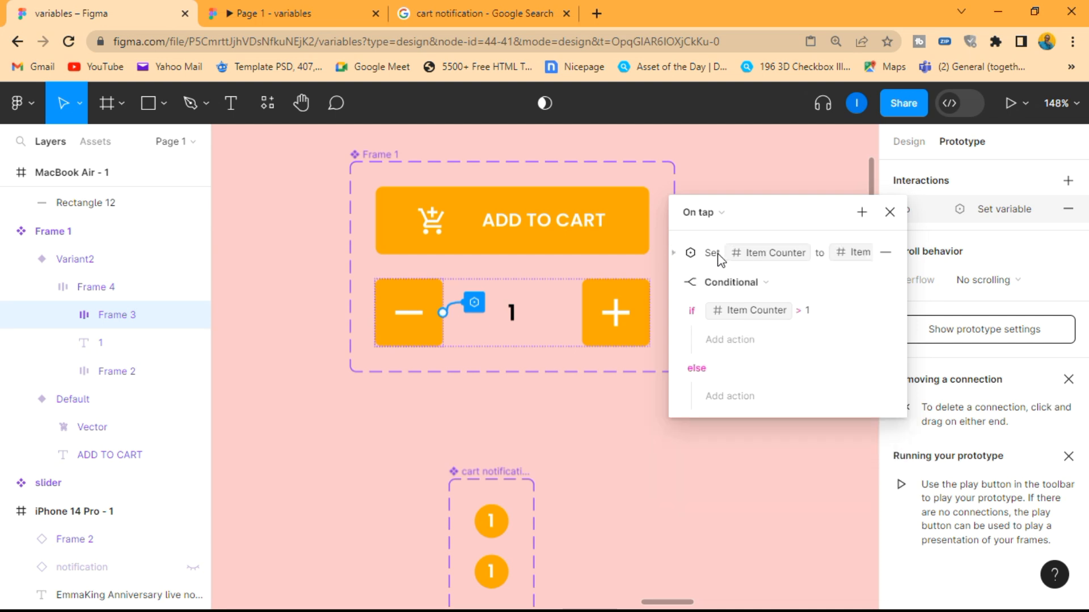
drag(713, 257, 778, 346)
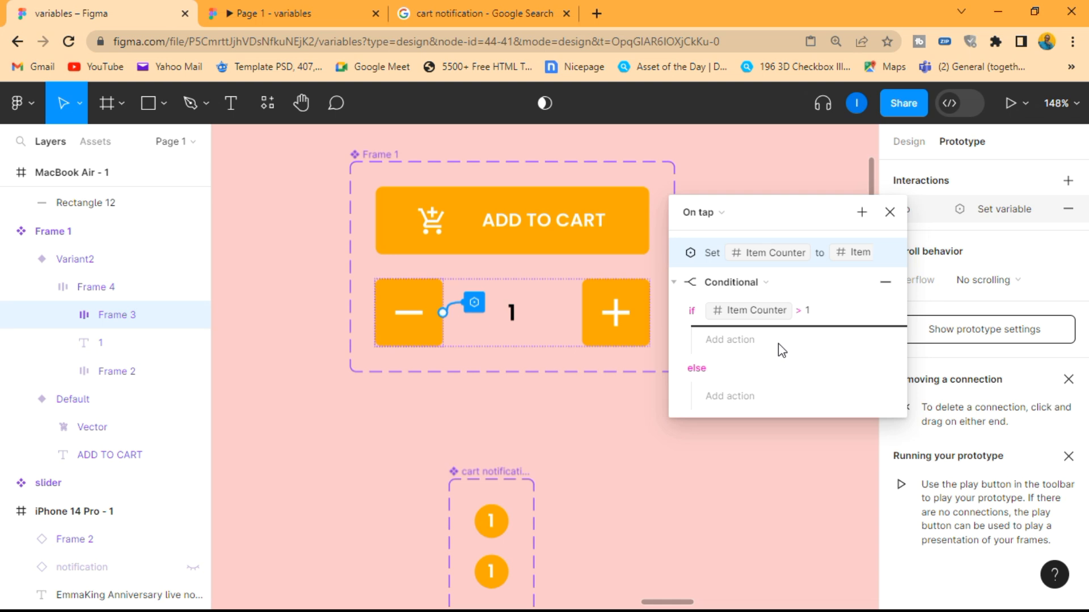
drag(779, 346, 779, 347)
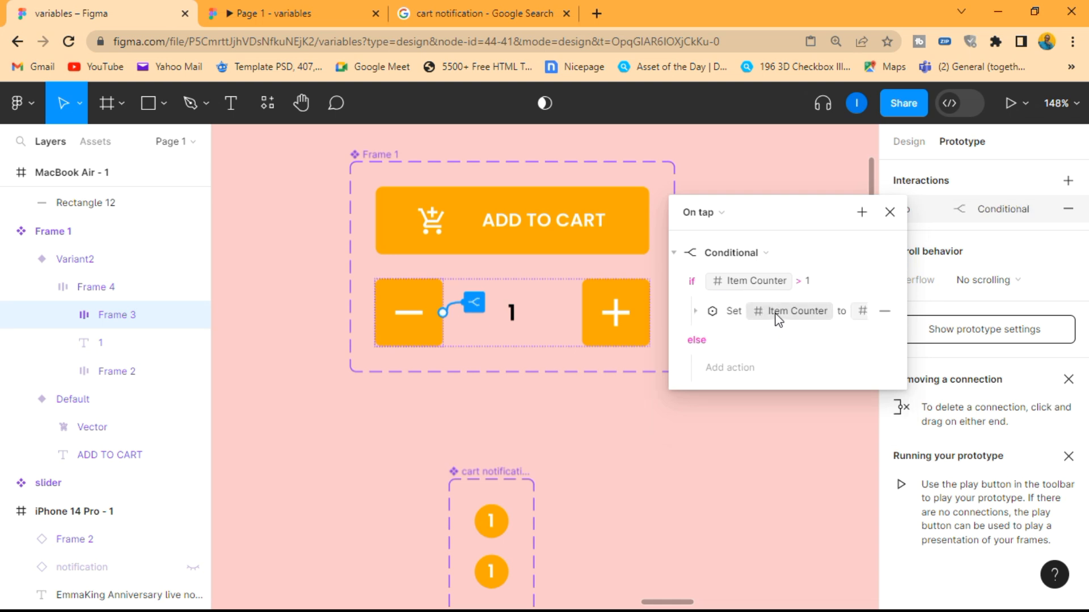
click(885, 215)
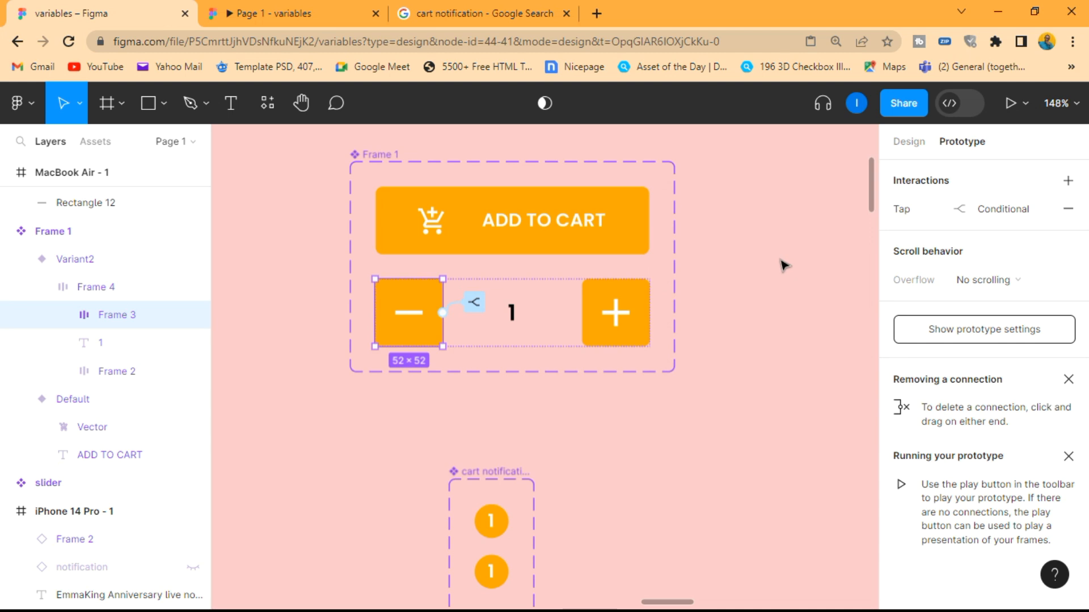
Preview the prototype, test the add-to-cart button, raise the item count, tap minus repeatedly to check the lower limit, and close the preview
key(shift+space)
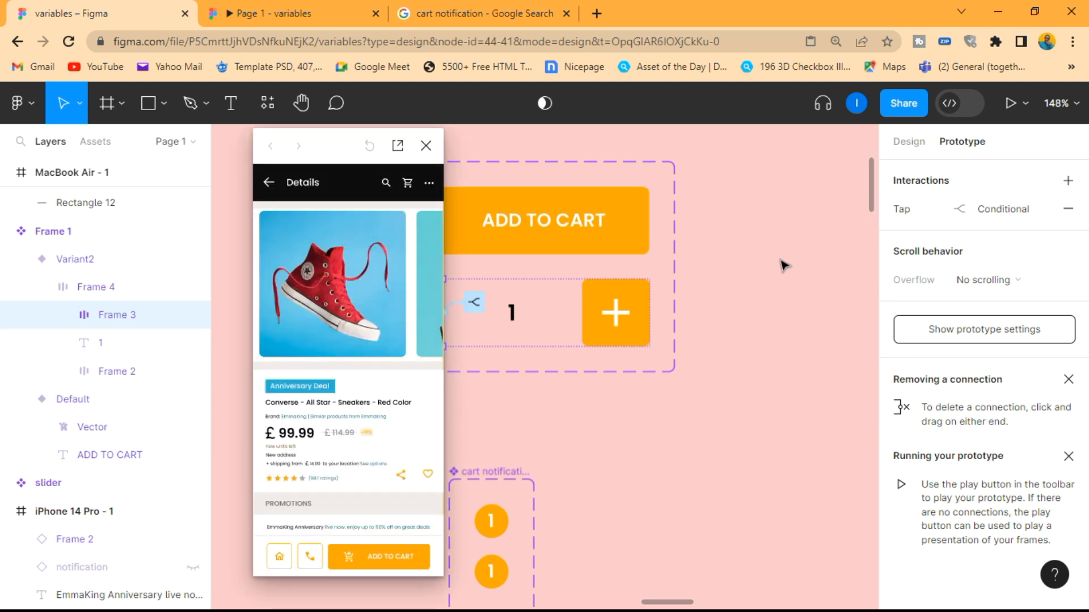
click(416, 562)
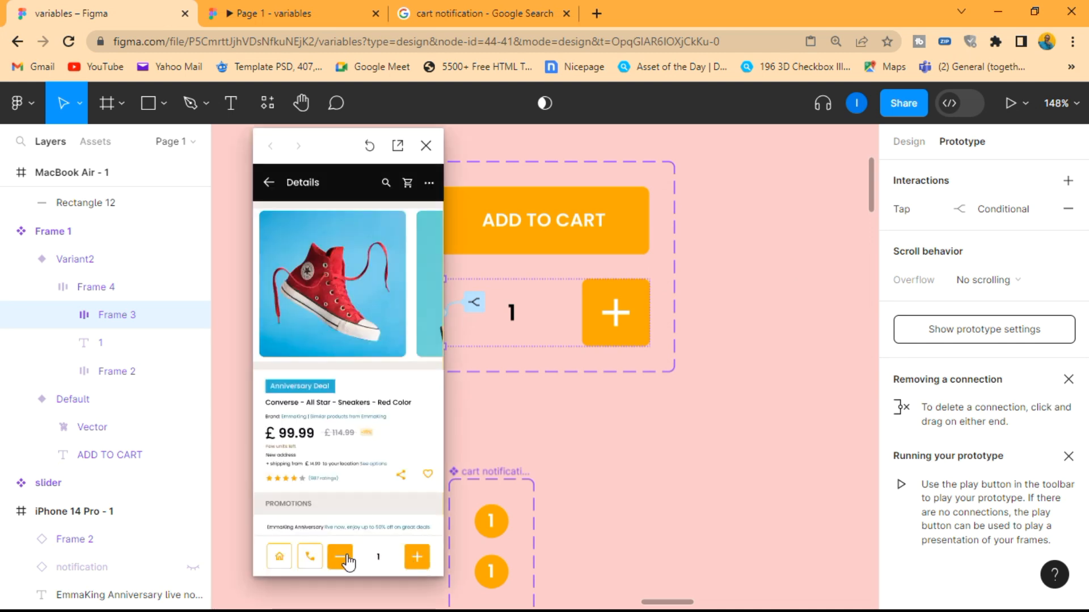
click(421, 563)
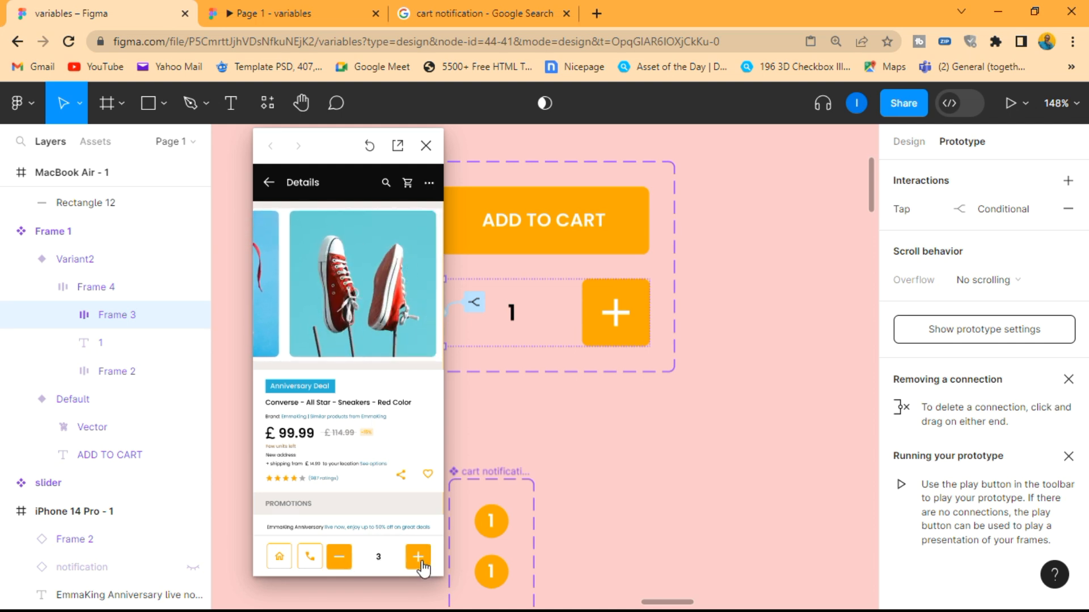
click(346, 560)
double_click(347, 563)
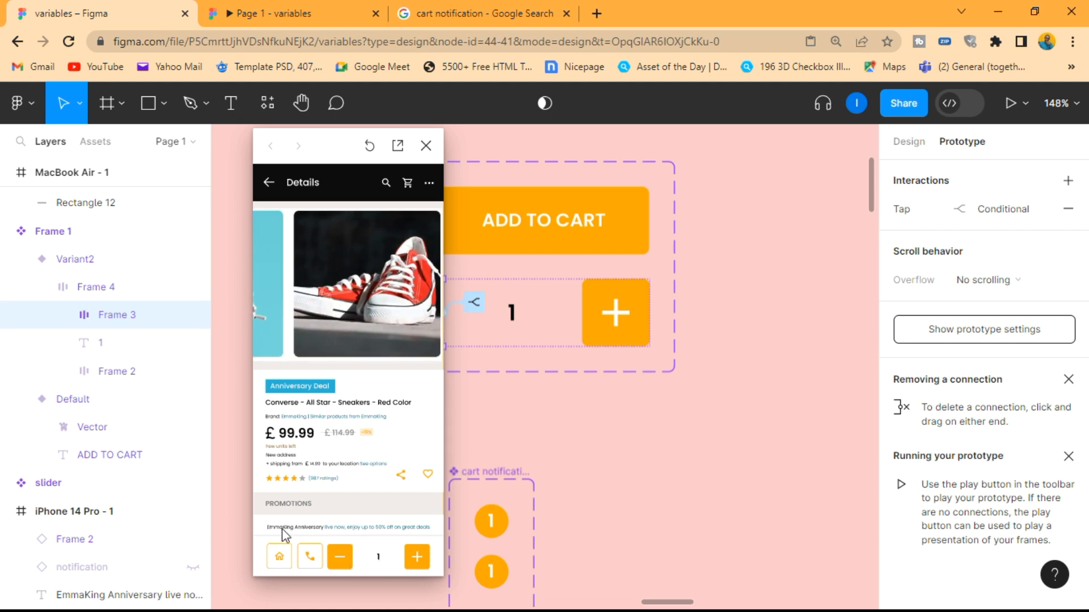
click(425, 146)
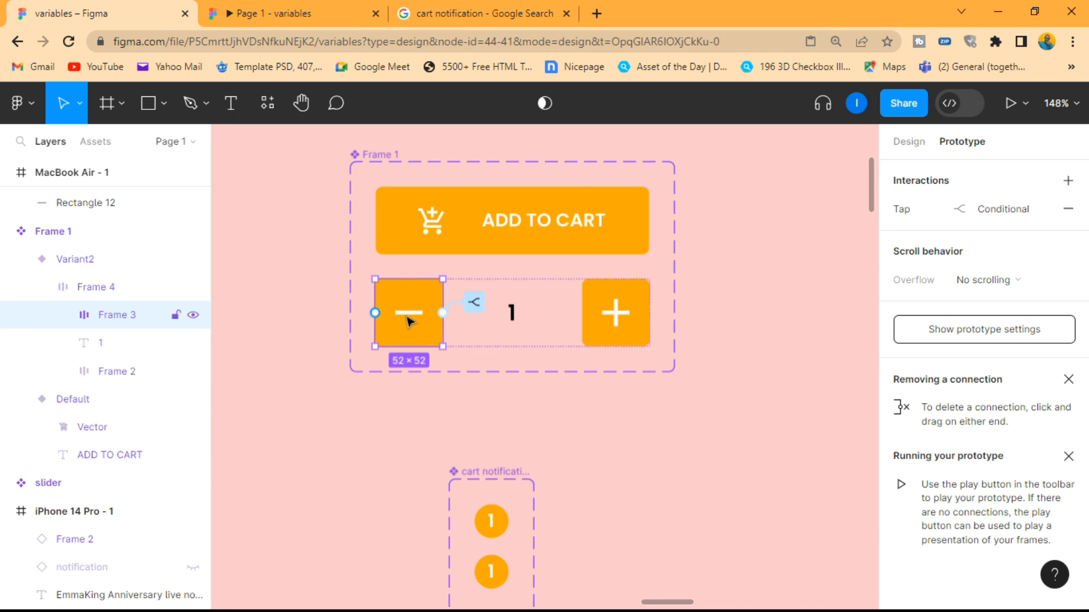
Add a Change to action with Property 1 set to Default in the else branch of the minus button's conditional, and close the interaction settings
click(996, 209)
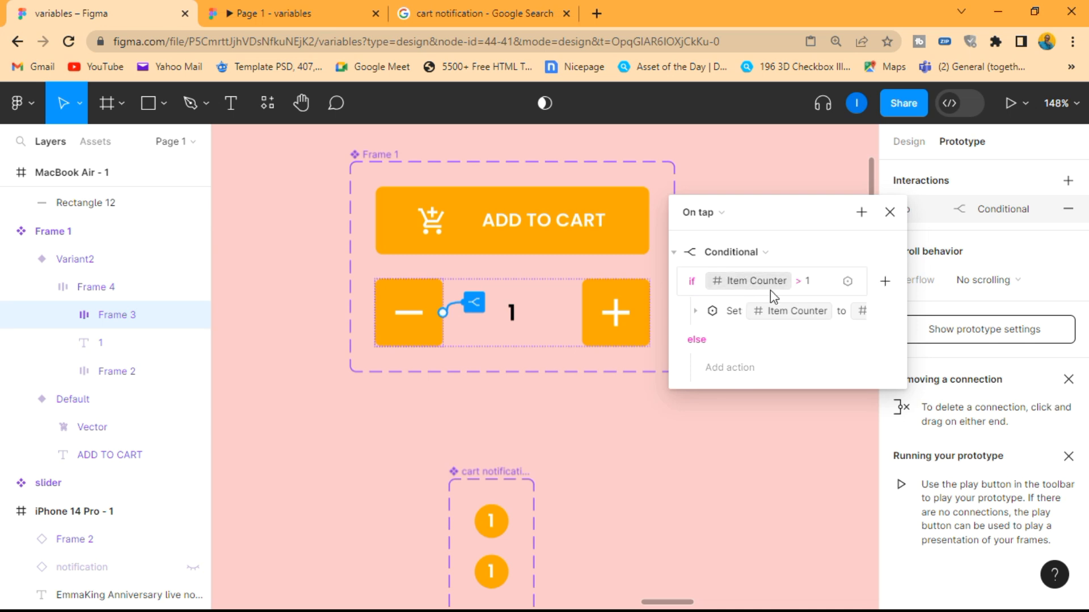
click(735, 368)
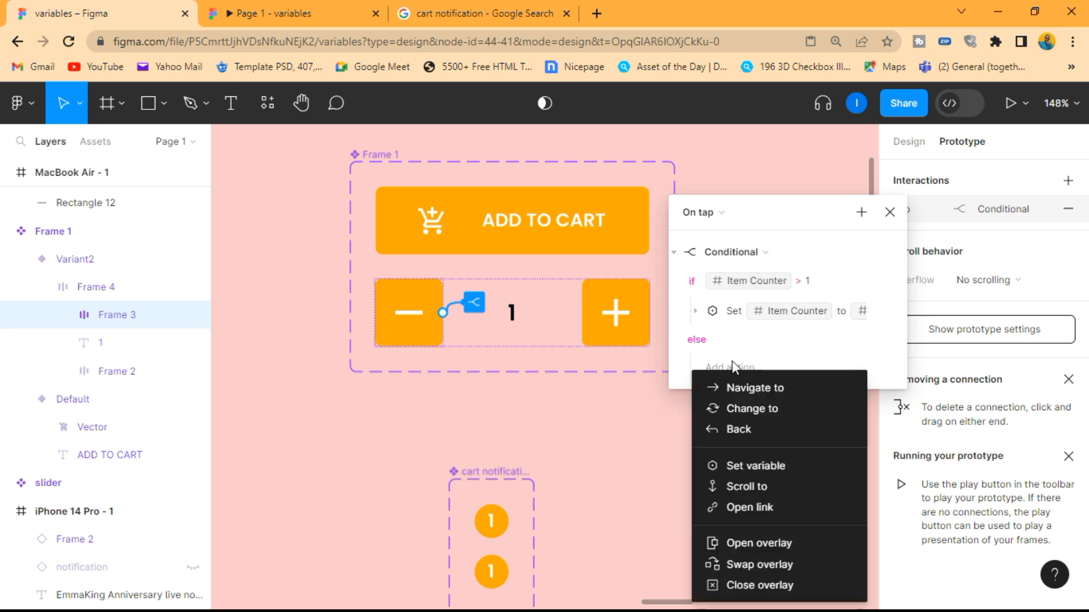
click(760, 374)
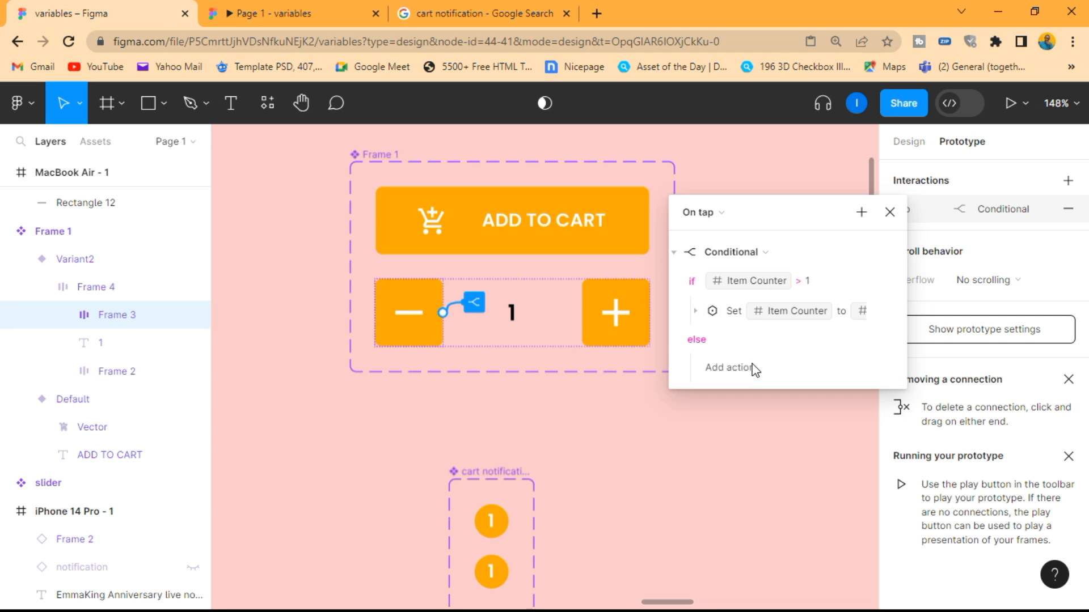
click(754, 368)
click(768, 406)
click(817, 396)
click(829, 376)
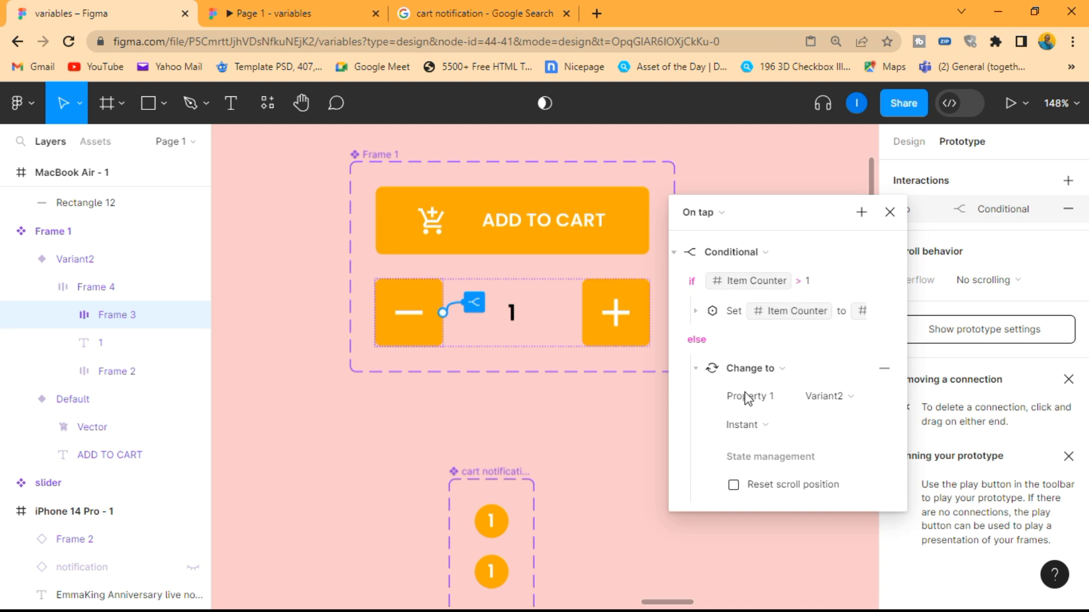
click(890, 213)
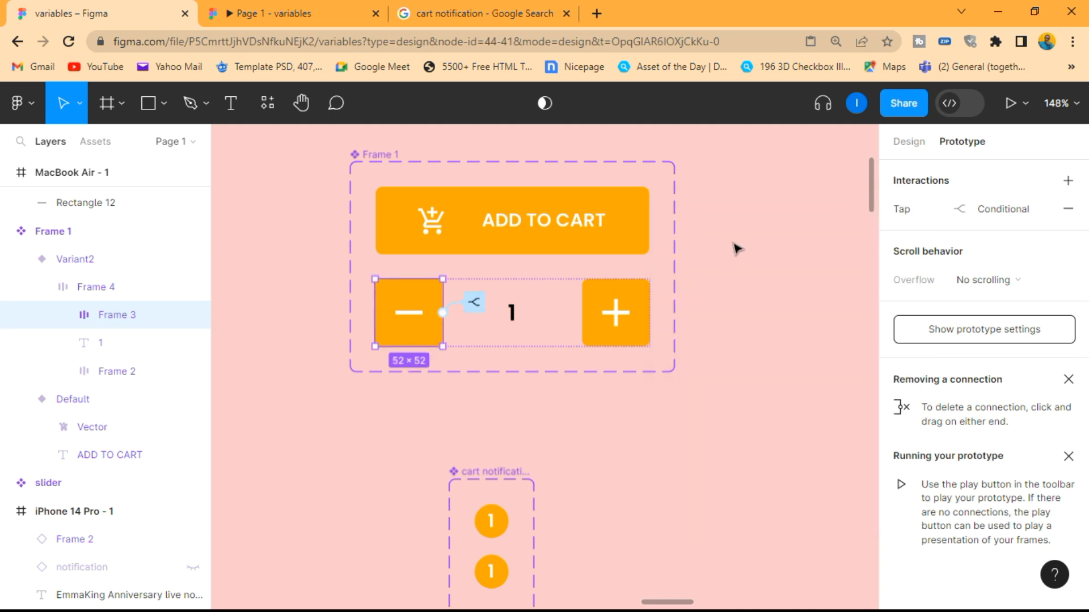
Preview the prototype again, test adding to cart and repeated plus and minus taps down to the lower limit, and close the preview
click(736, 258)
scroll(740, 262, down, 10)
scroll(747, 267, right, 5)
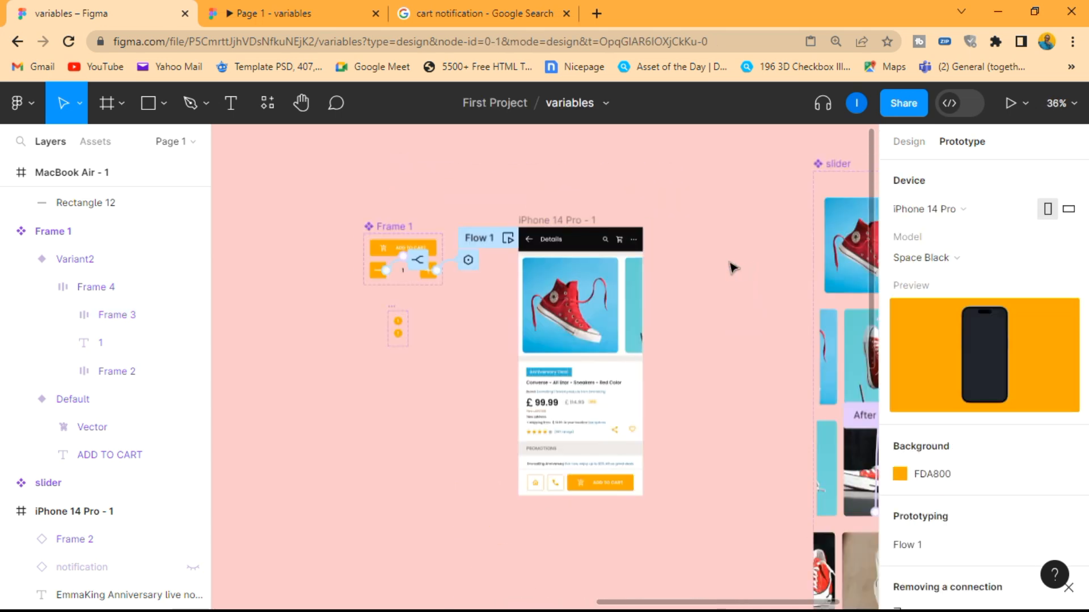
key(shift+space)
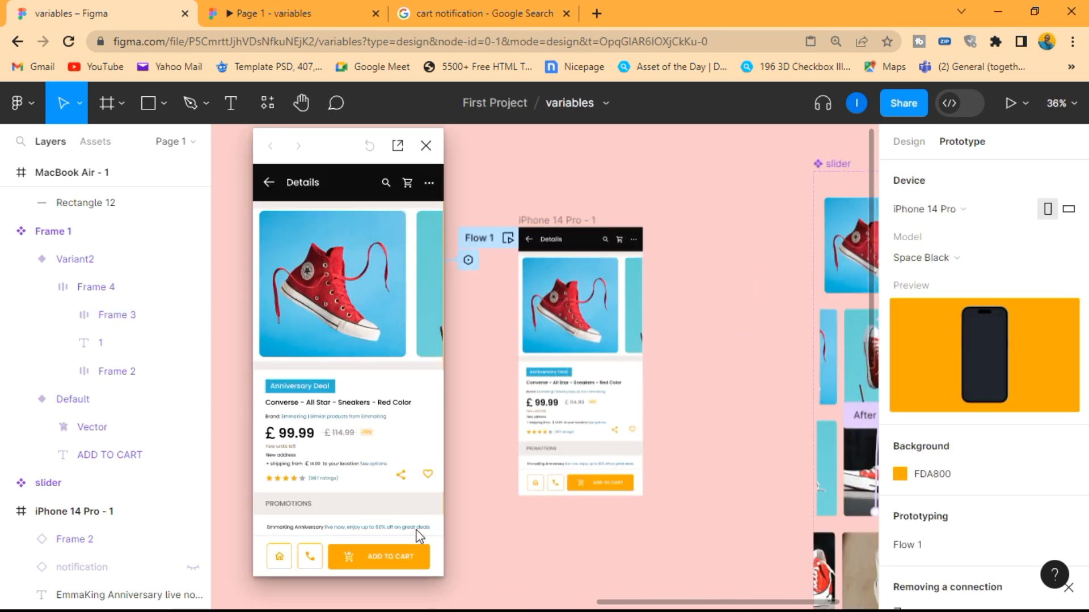
click(395, 558)
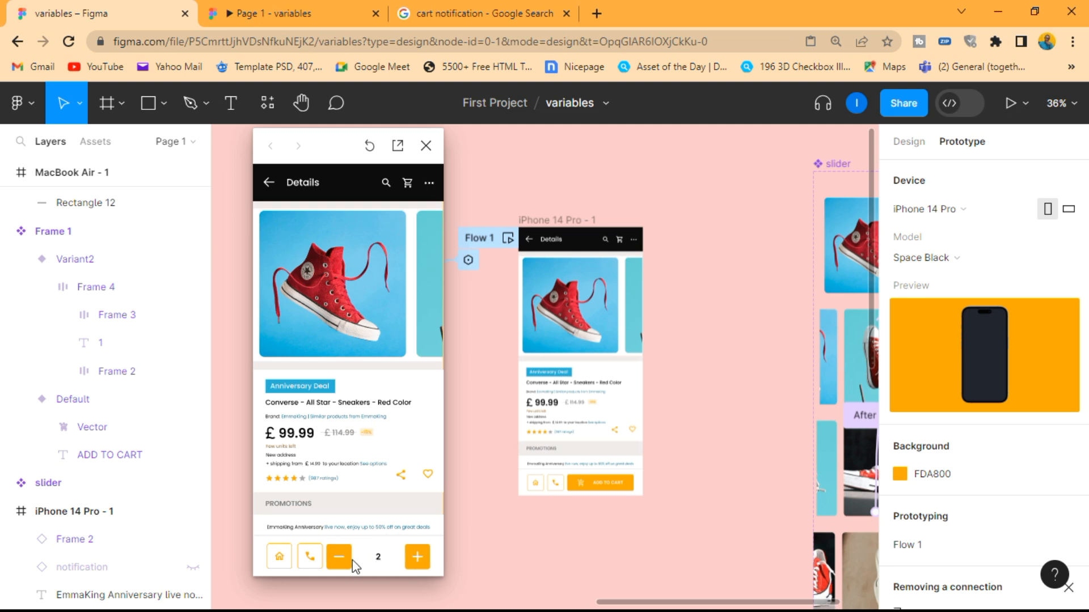
click(342, 562)
click(396, 561)
click(415, 561)
click(416, 561)
click(416, 561)
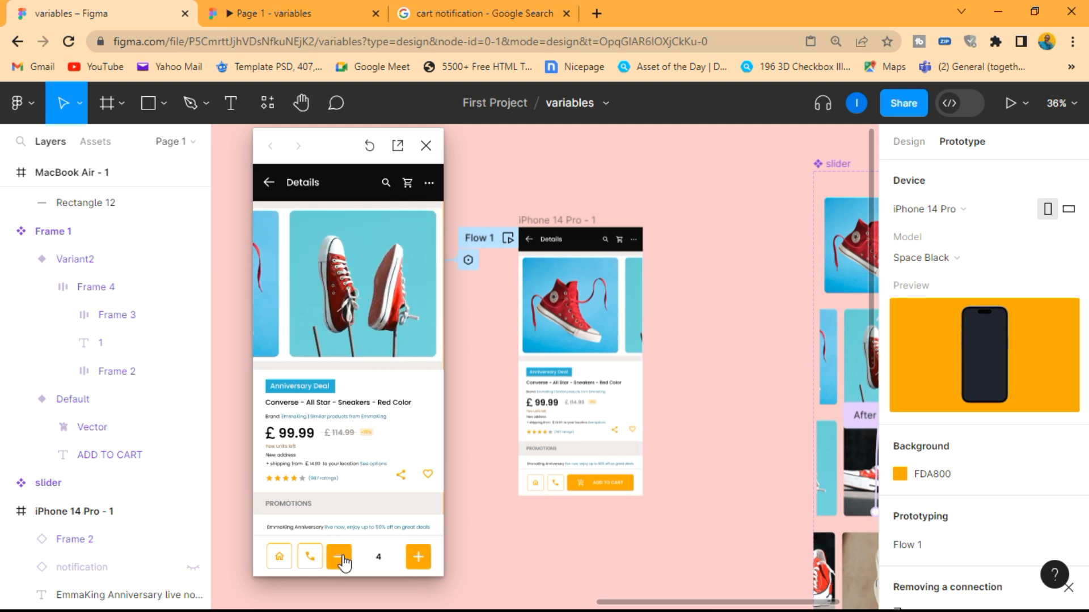
click(344, 562)
click(344, 562)
click(344, 562)
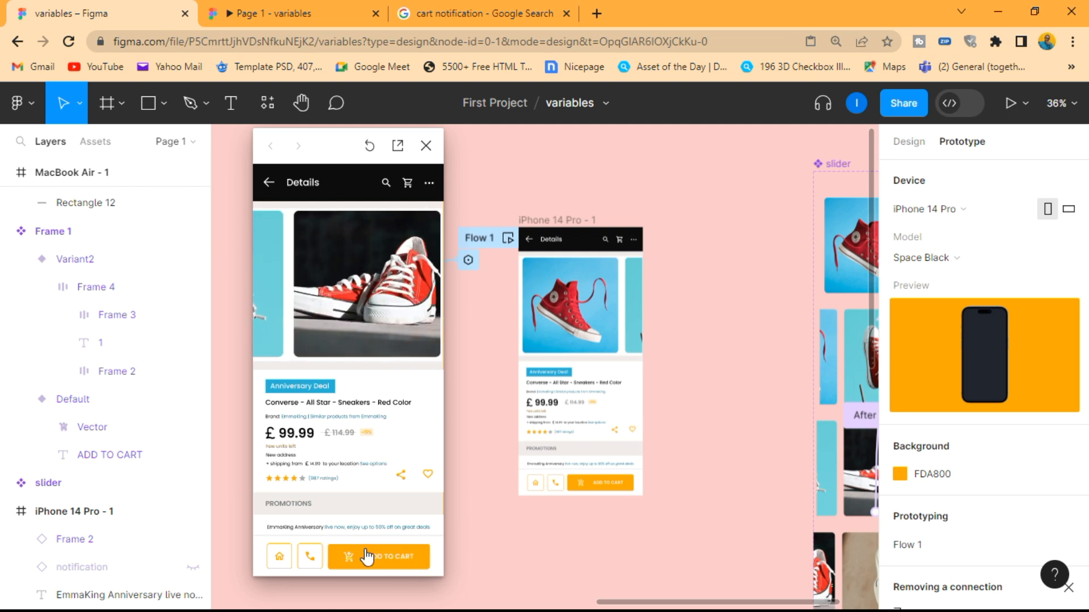
click(426, 146)
Examine the add-to-cart button, the button component set and the cart icon in the iPhone 14 Pro - 1 frame
scroll(474, 186, up, 2)
scroll(474, 186, down, 3)
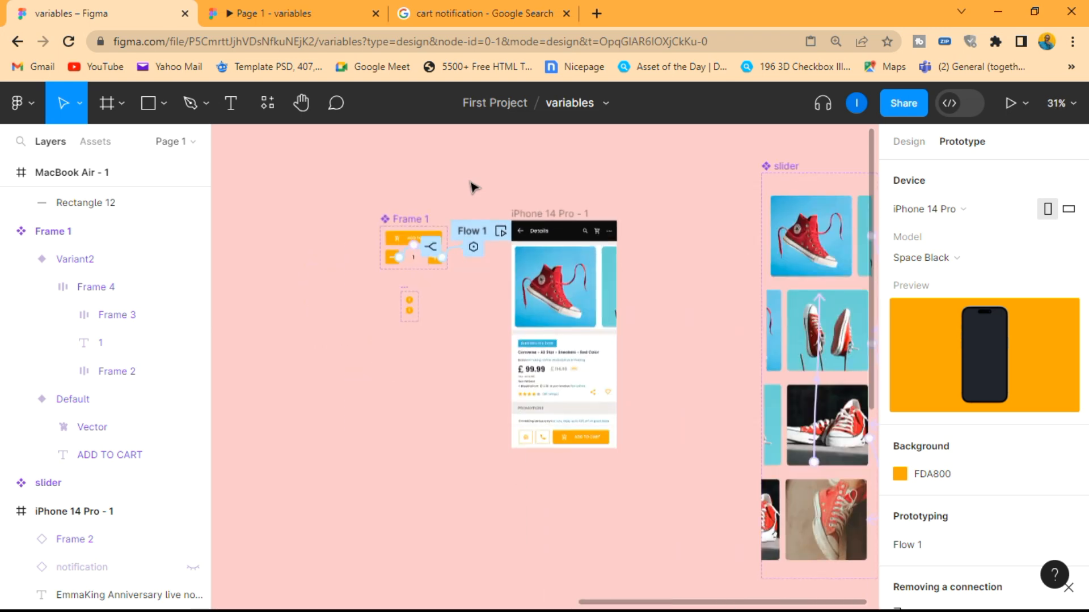
scroll(581, 448, up, 2)
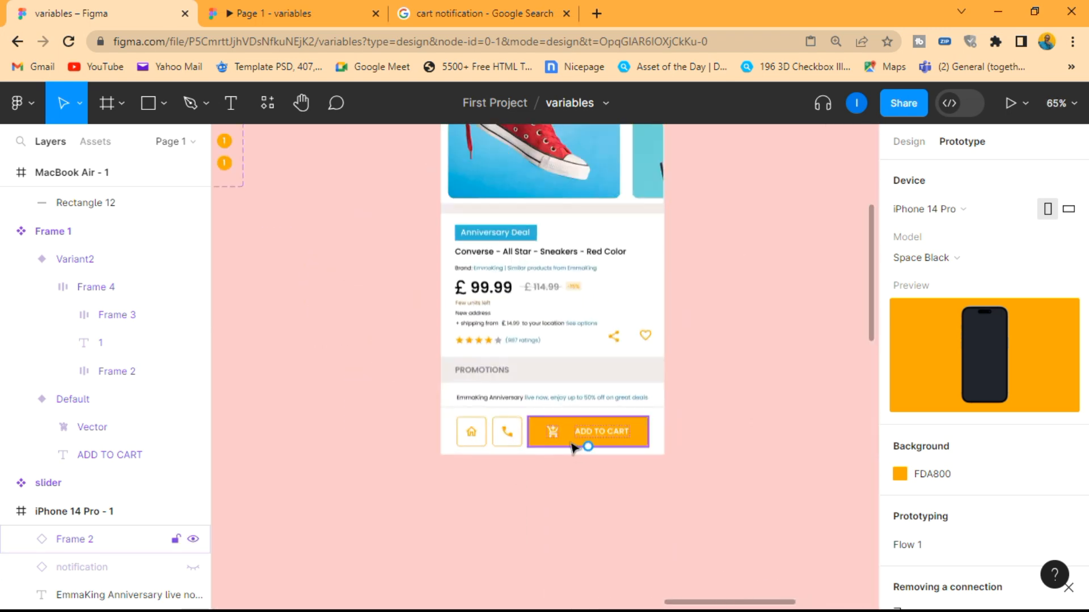
scroll(559, 411, down, 2)
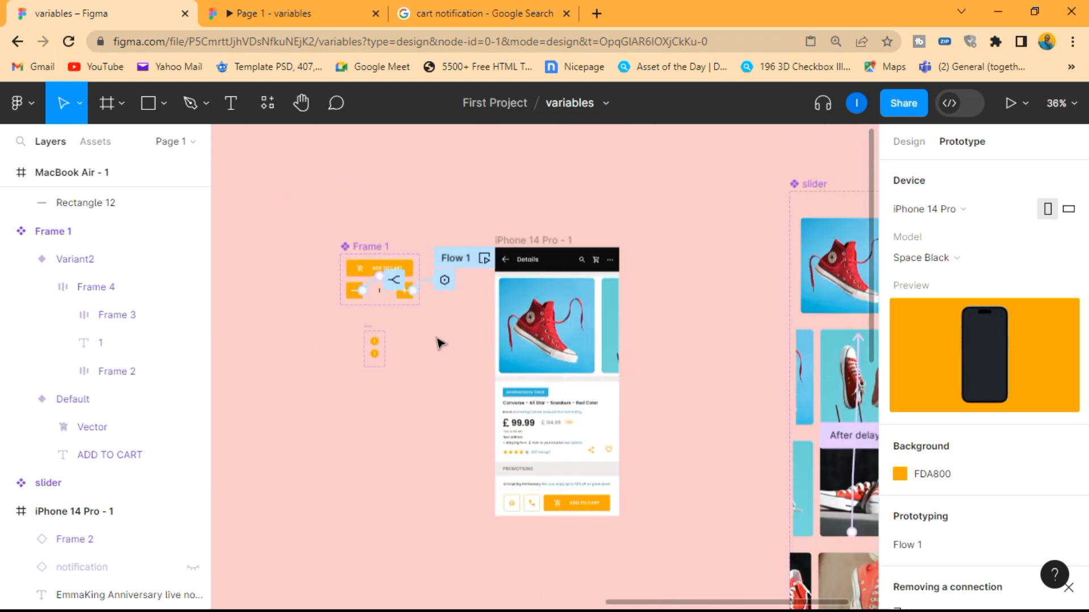
scroll(382, 311, up, 2)
scroll(381, 316, down, 2)
scroll(544, 437, down, 2)
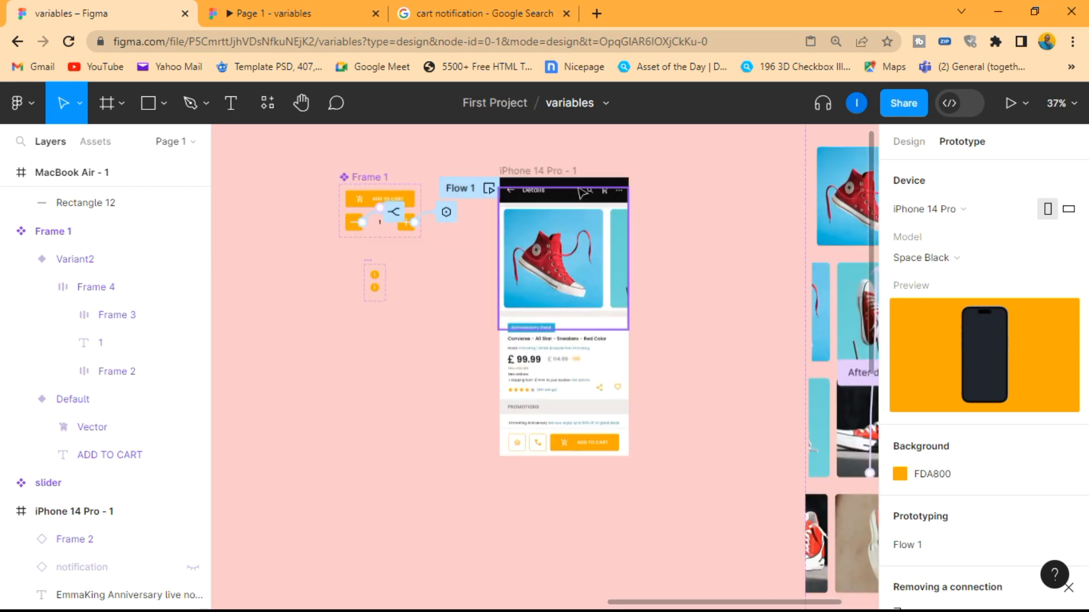
Place an instance of the cart notifications component's Default variant on the canvas beside its component set
scroll(293, 246, up, 3)
scroll(489, 279, up, 2)
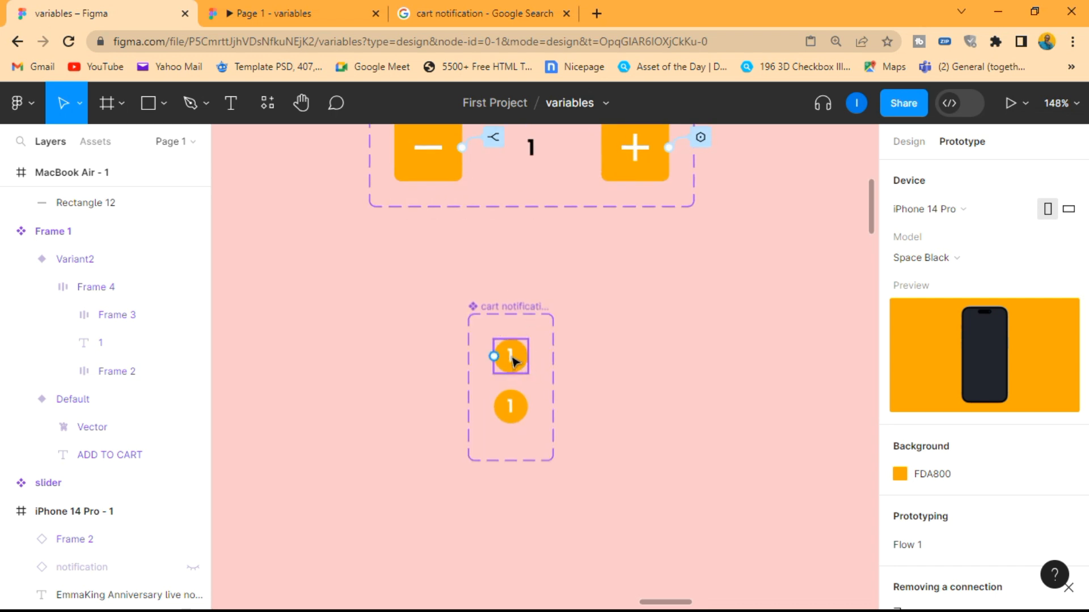
click(513, 358)
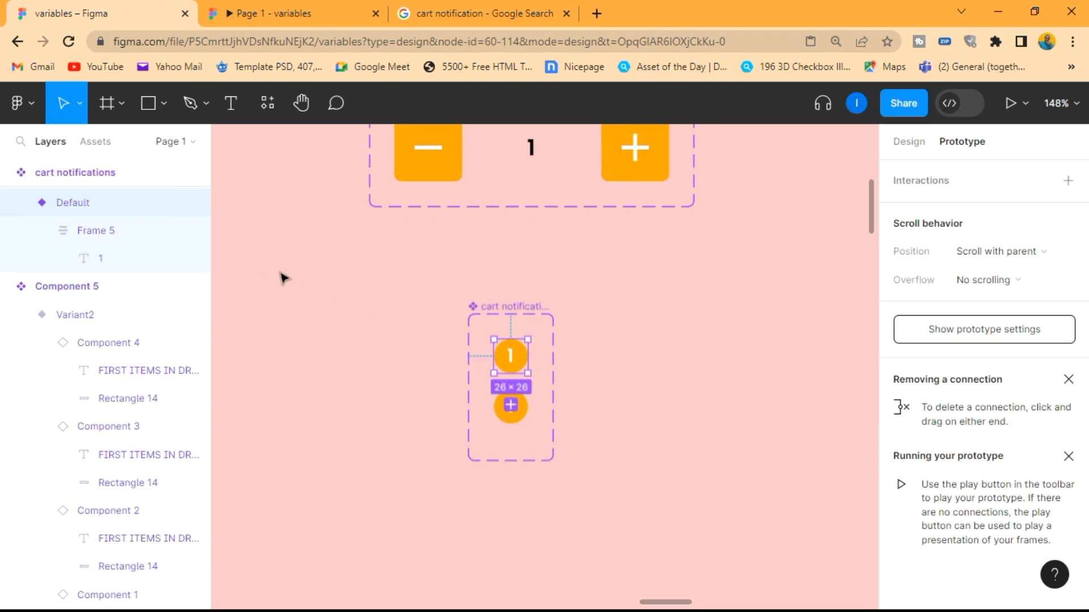
scroll(160, 263, up, 2)
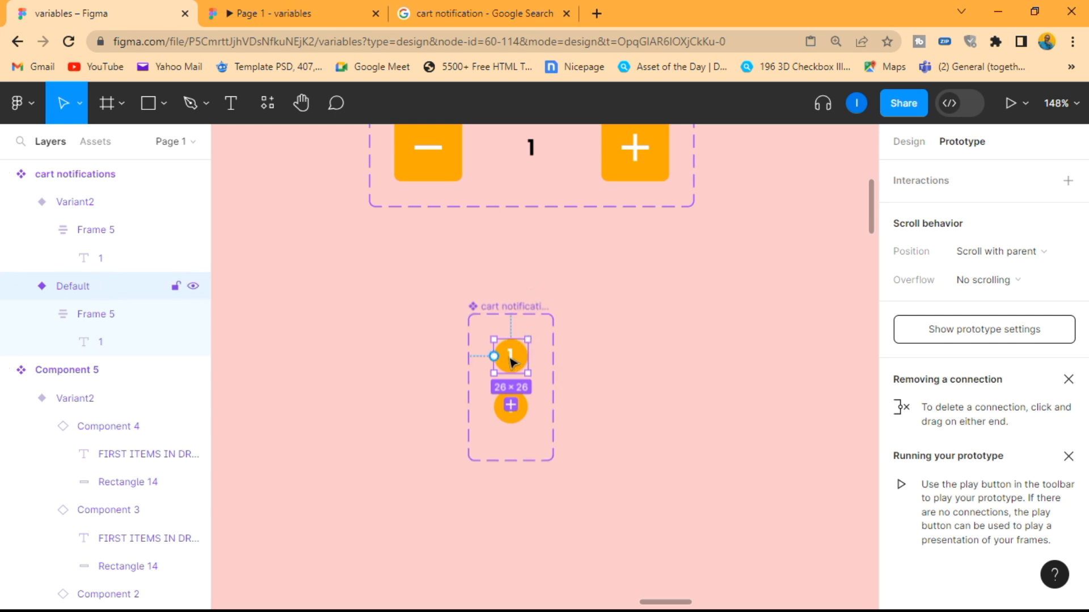
drag(512, 361, 702, 312)
Move the cart notifications instance into the black Details header of the iPhone 14 Pro - 1 frame
scroll(702, 311, down, 3)
scroll(703, 315, right, 5)
scroll(703, 315, right, 2)
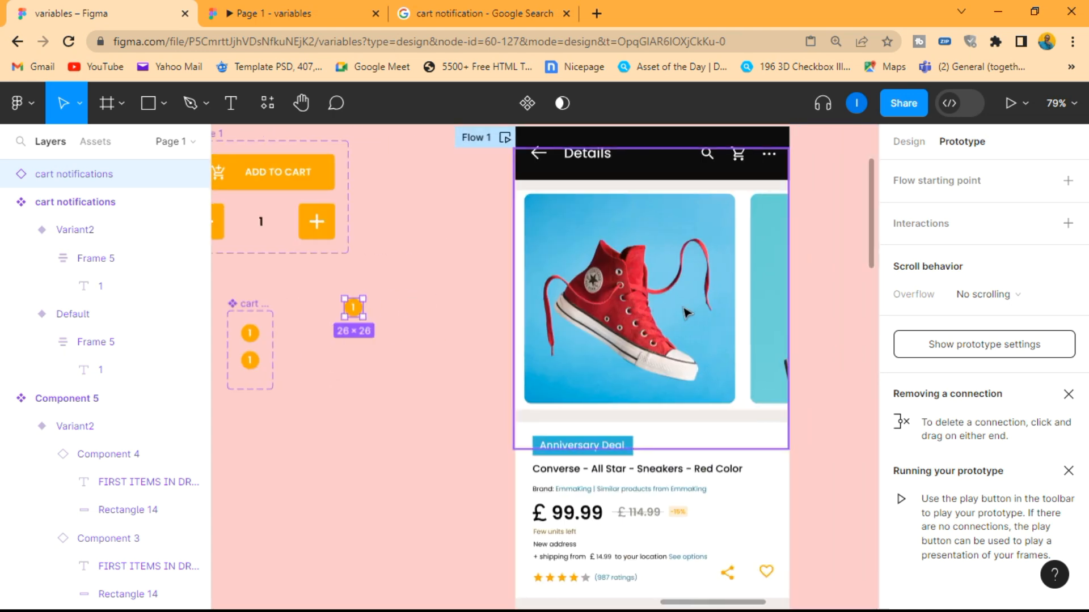
drag(362, 307, 699, 188)
key(ctrl+z)
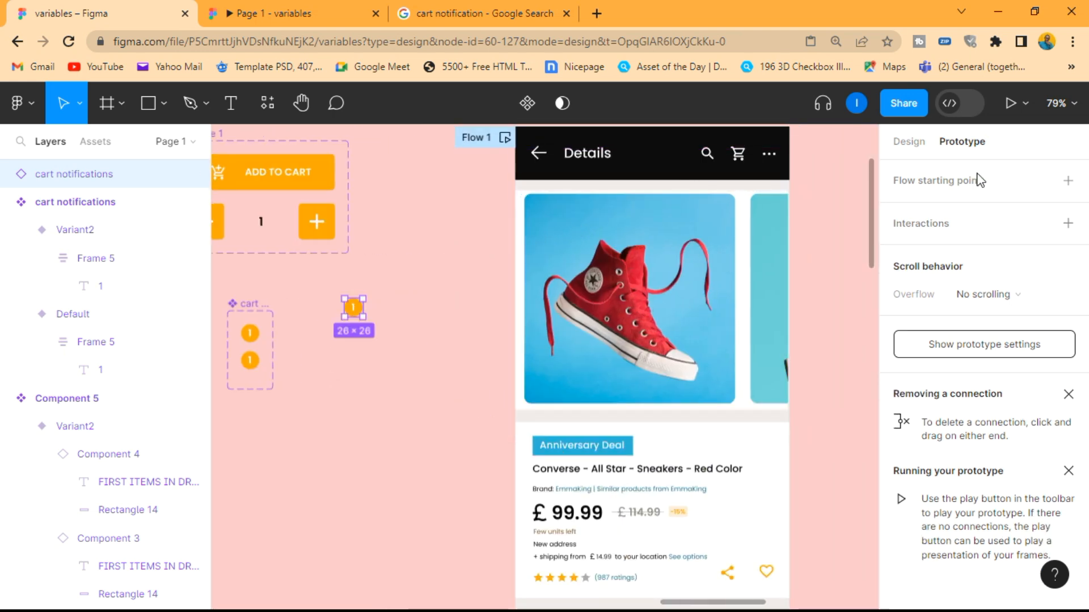
click(917, 148)
drag(365, 305, 772, 144)
Position the badge instance over the cart icon's upper-right corner at X 319, Y 14, and deselect it
scroll(782, 141, up, 3)
scroll(788, 141, up, 5)
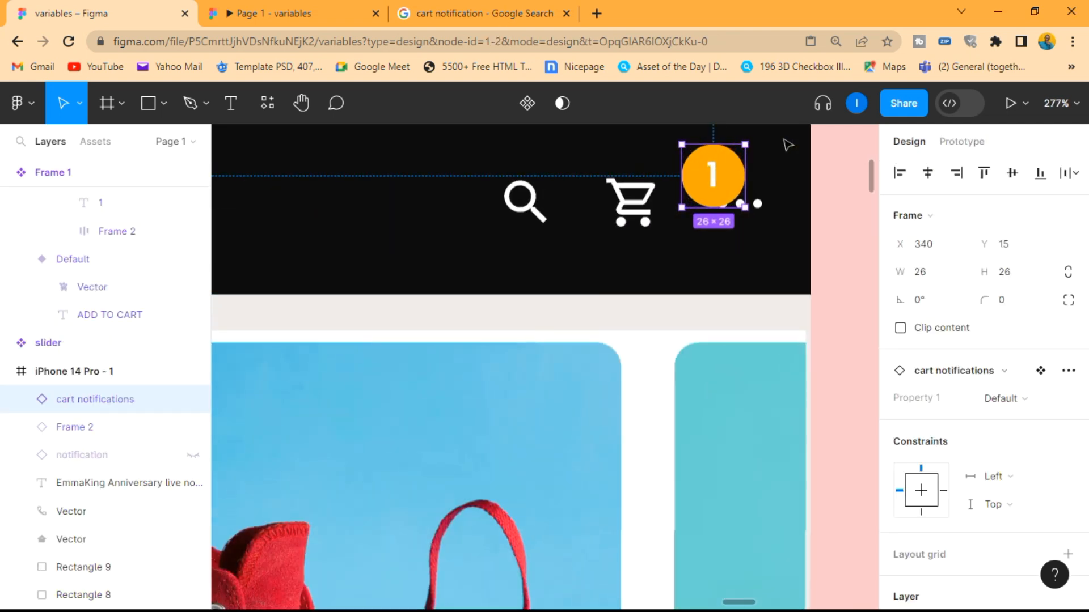
scroll(777, 188, up, 3)
drag(714, 345, 668, 341)
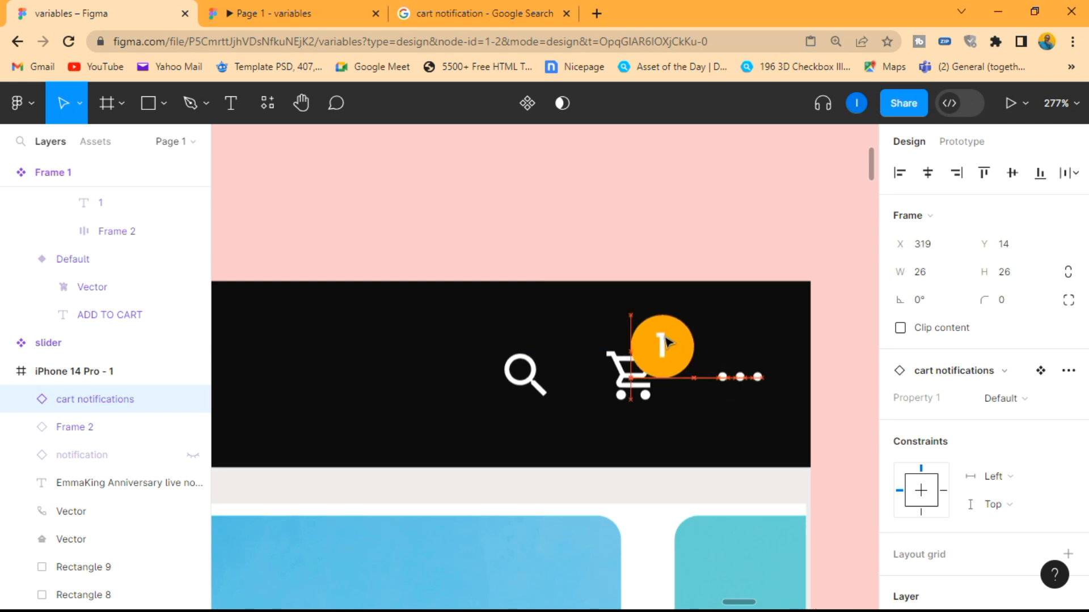
scroll(668, 341, down, 10)
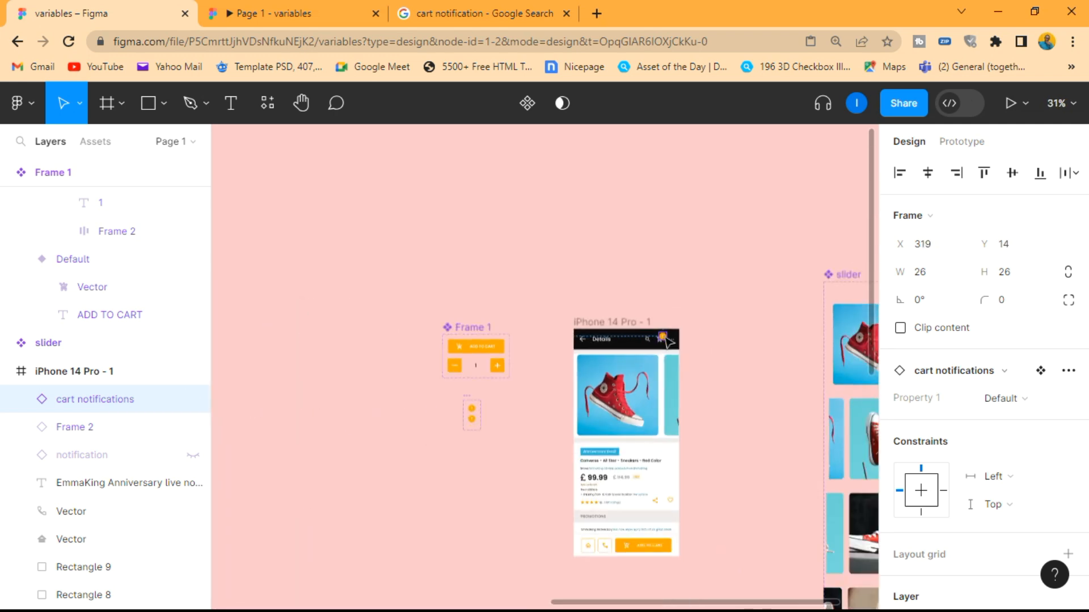
scroll(668, 335, up, 5)
scroll(624, 317, down, 2)
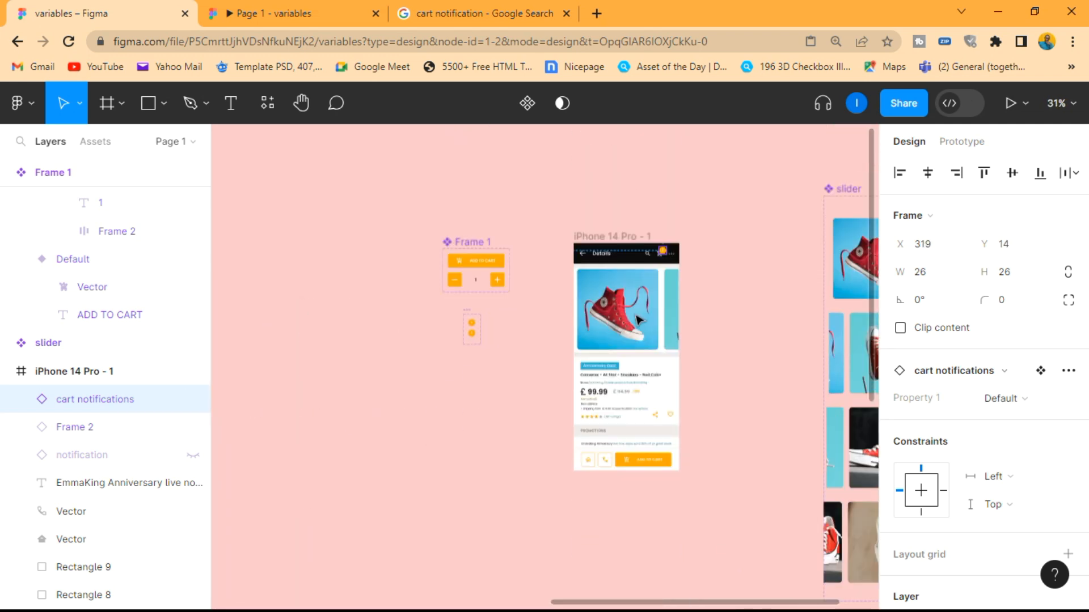
click(536, 274)
Examine the badge on the header's cart icon and the add-to-cart button in the phone frame
scroll(673, 243, up, 6)
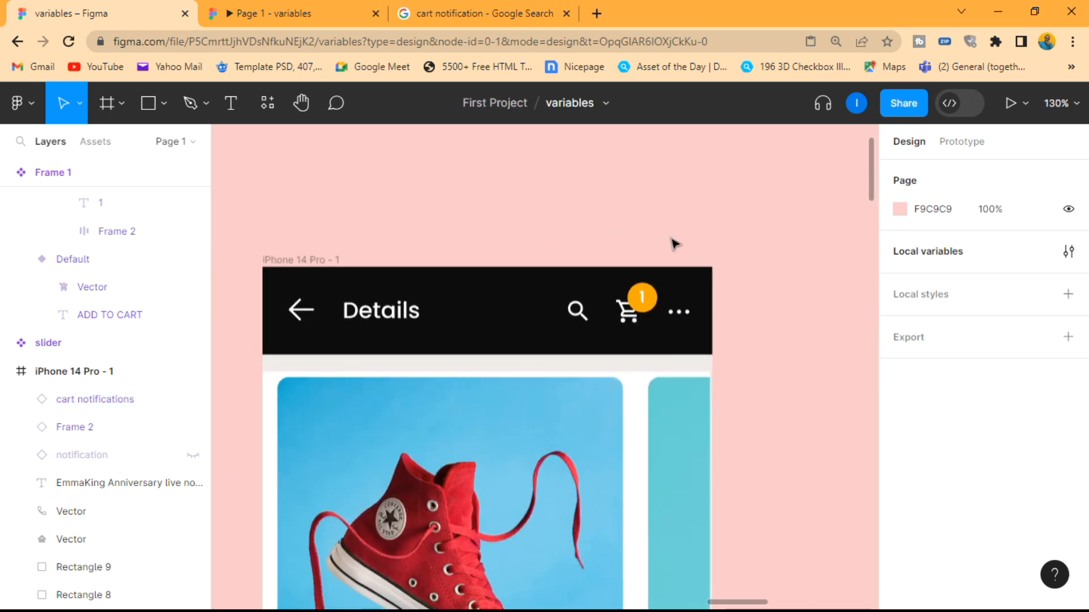
scroll(673, 242, down, 4)
scroll(669, 318, down, 3)
scroll(636, 431, up, 3)
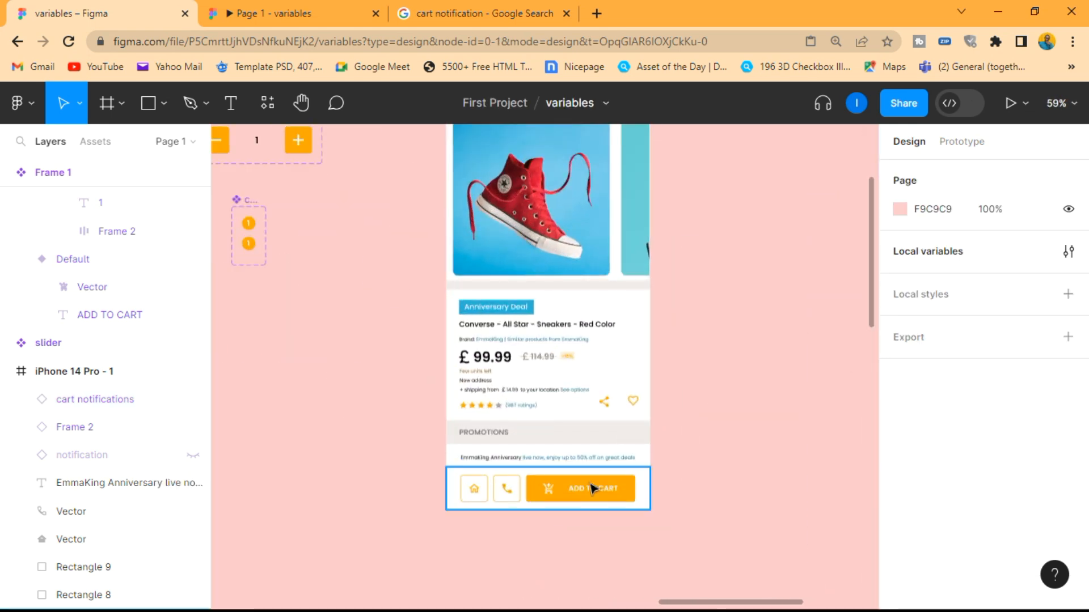
scroll(721, 320, up, 2)
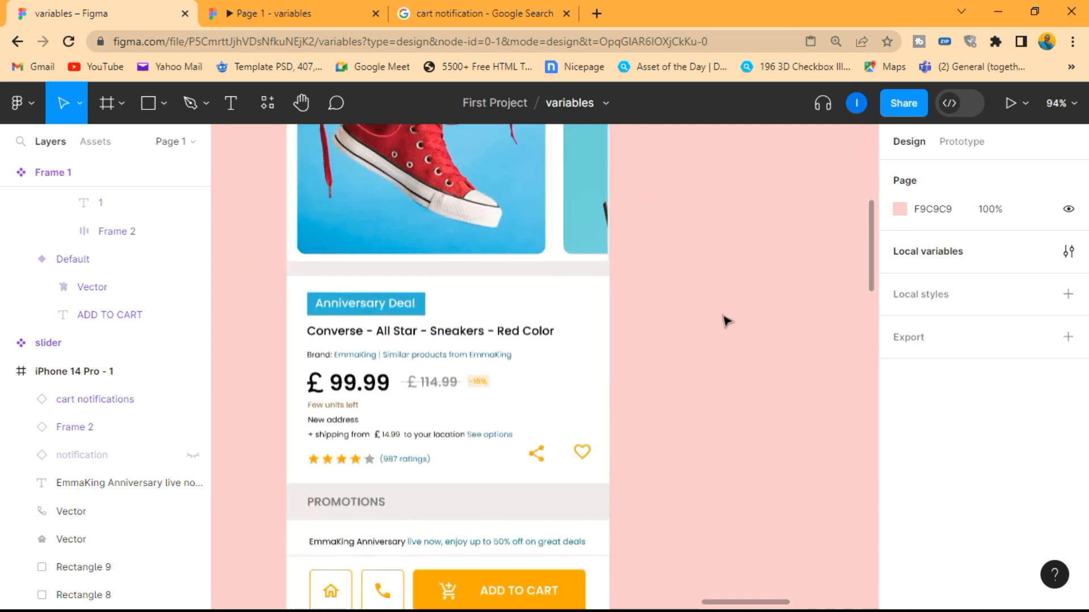
scroll(723, 301, down, 4)
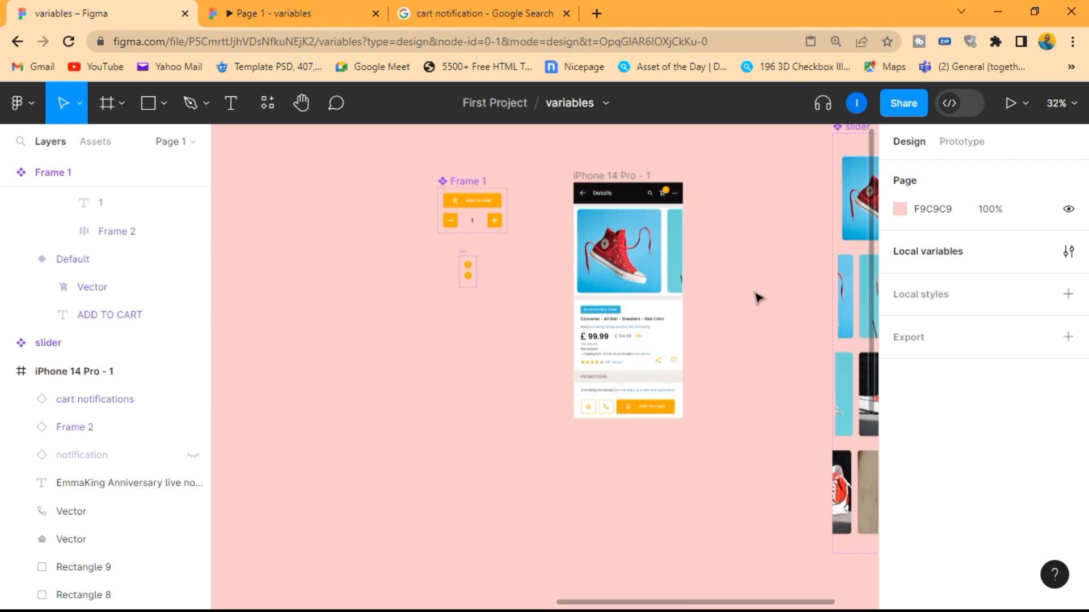
Examine the cart notifications component's Default variant, its layer properties, and the neighbouring Frame 1 component and phone frame
scroll(475, 227, up, 5)
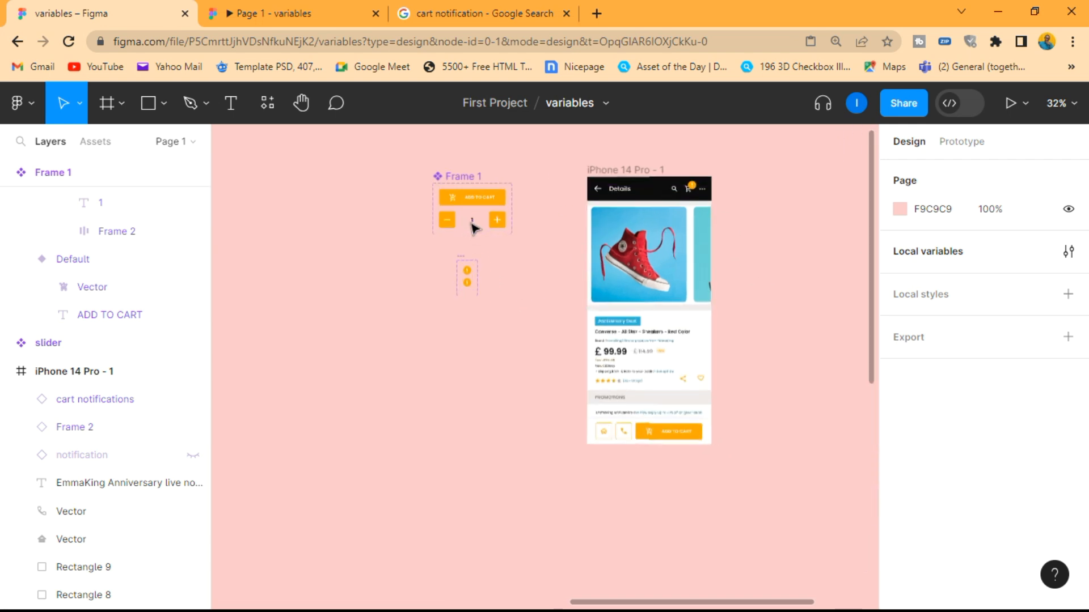
scroll(475, 227, down, 3)
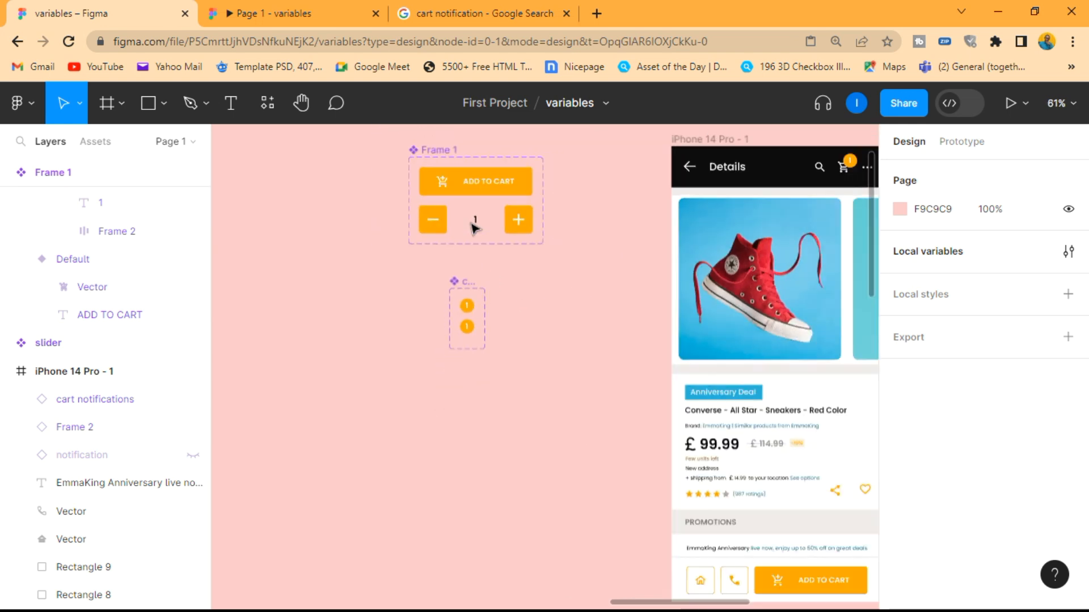
scroll(476, 312, up, 4)
click(474, 311)
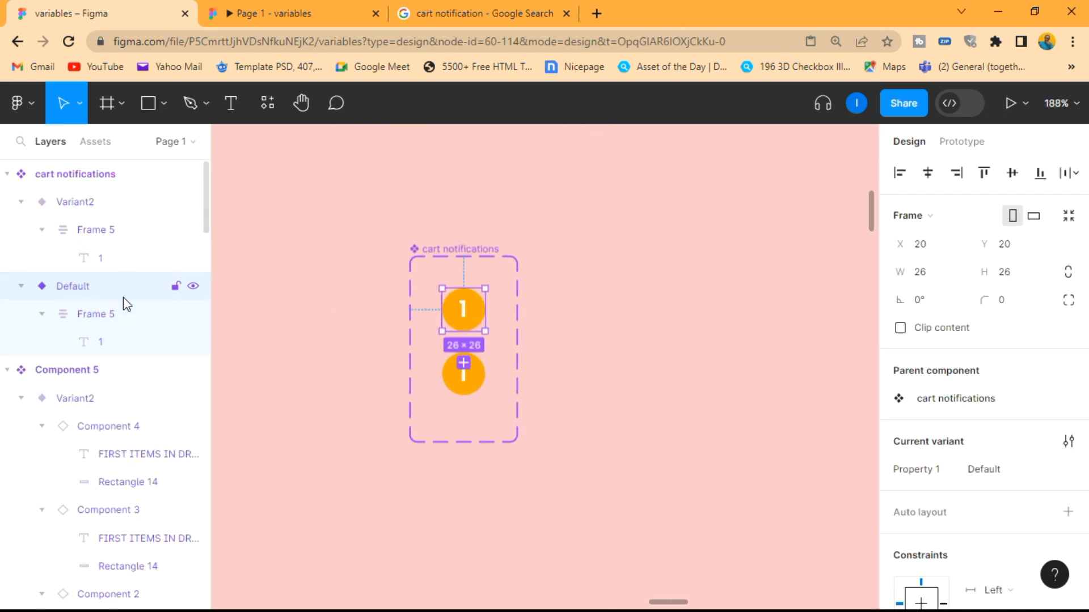
scroll(955, 304, down, 5)
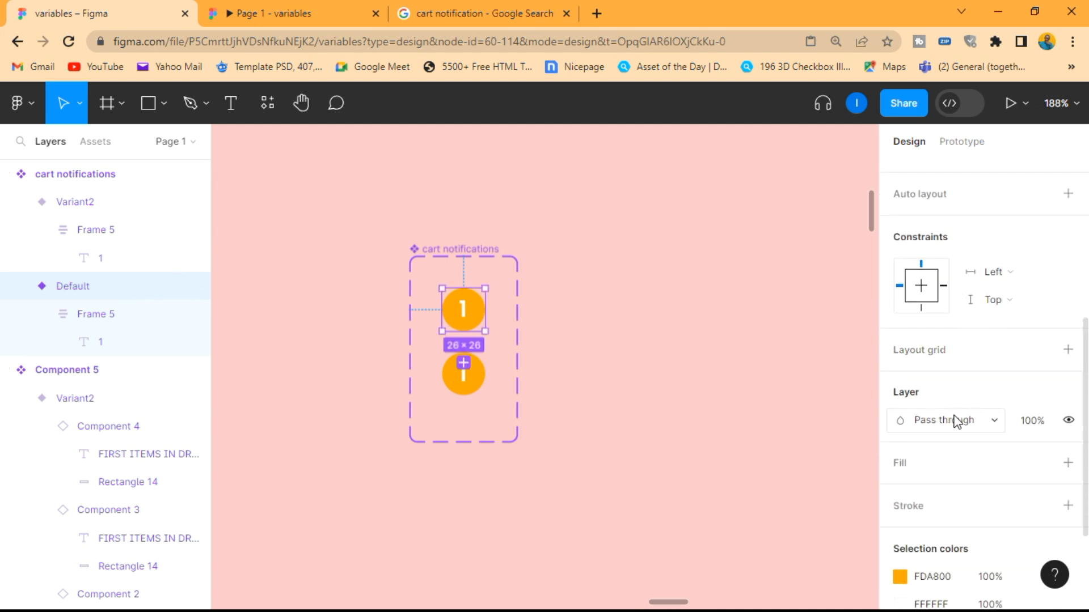
click(632, 335)
scroll(634, 336, down, 5)
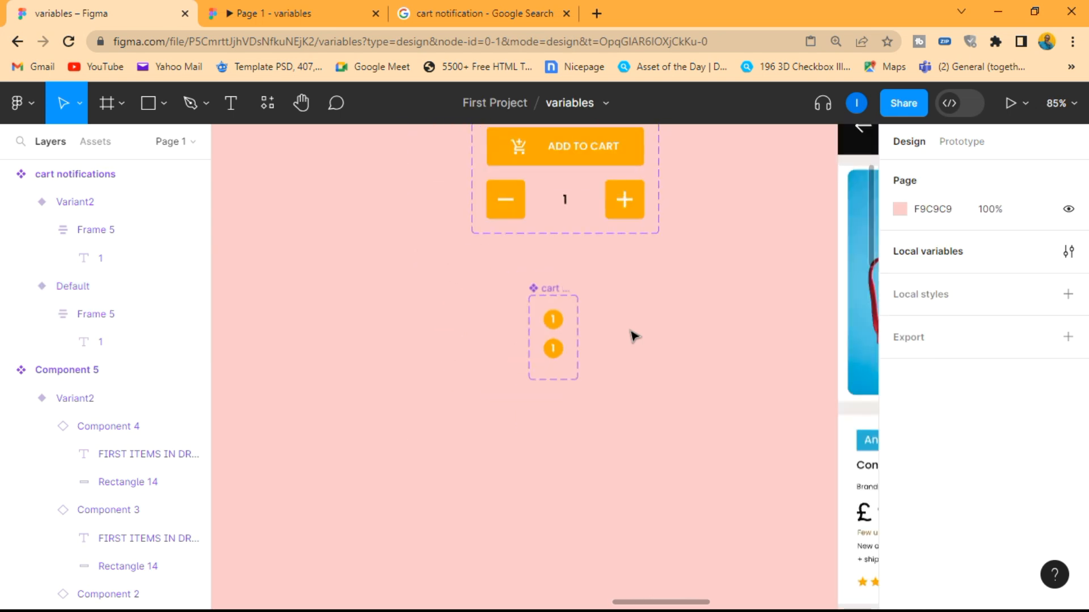
scroll(634, 337, down, 4)
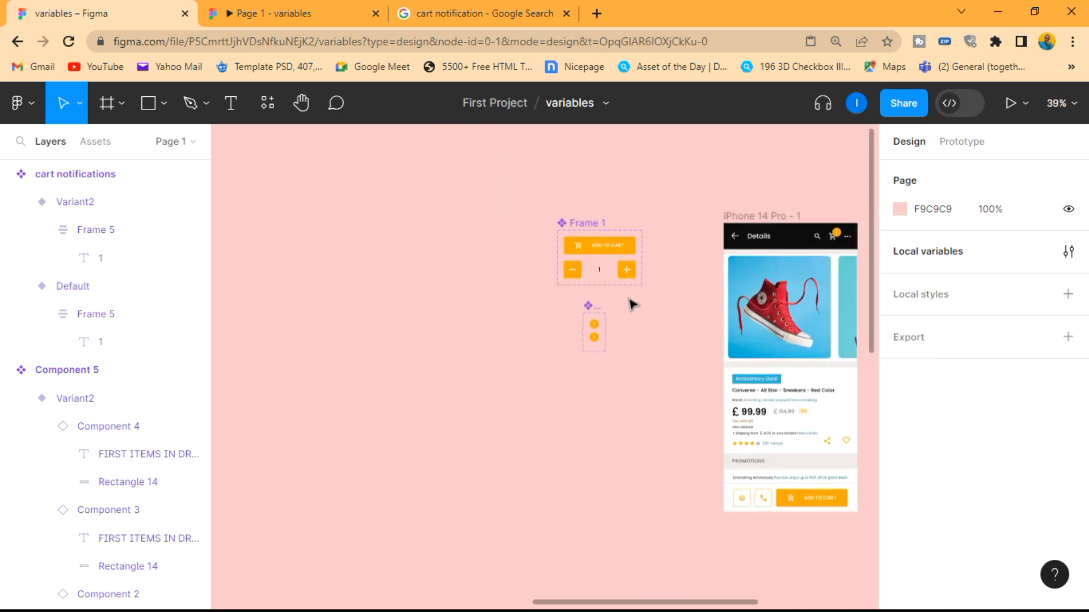
scroll(633, 305, up, 4)
scroll(630, 302, down, 5)
scroll(632, 303, up, 1)
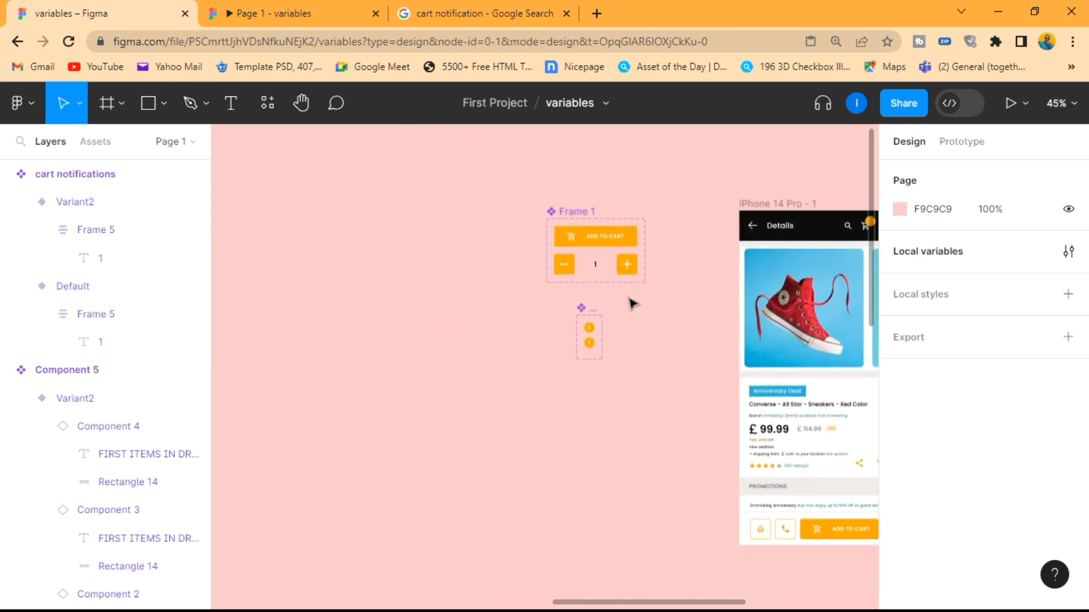
right_click(489, 402)
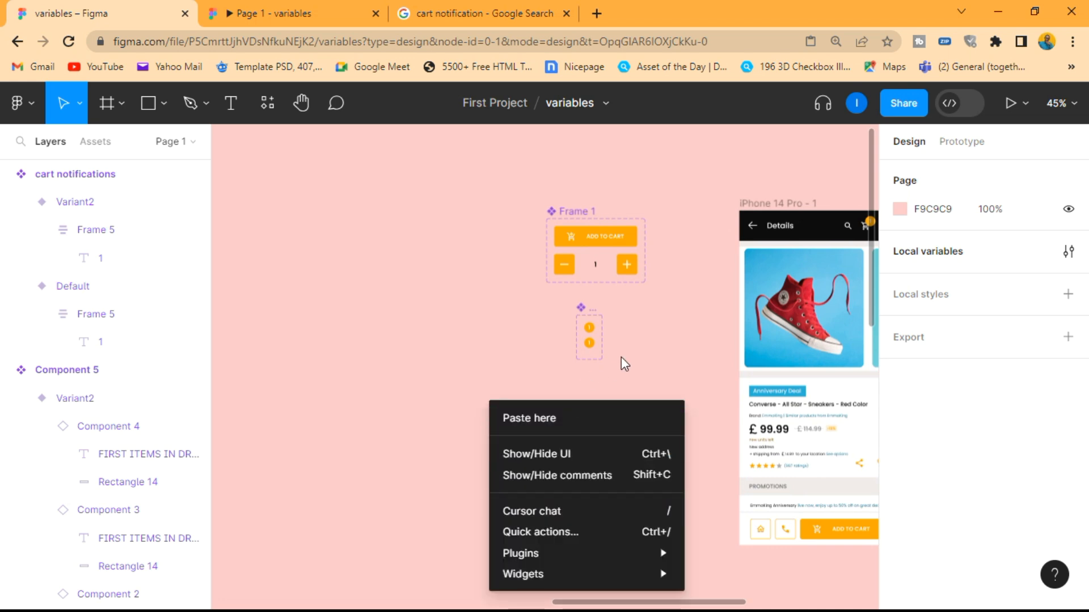
click(663, 351)
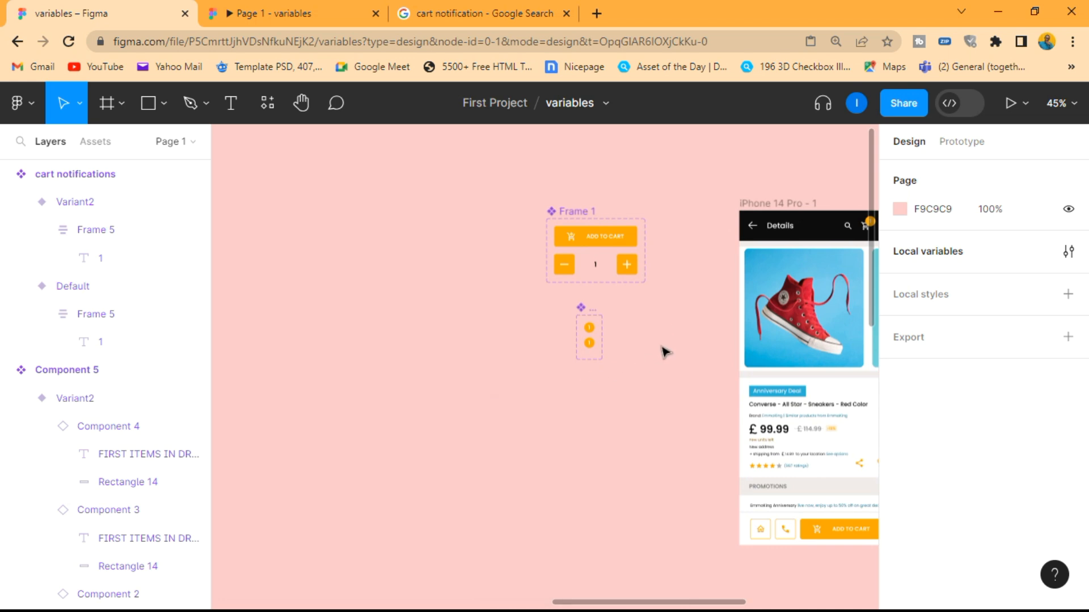
Create a Boolean local variable named Cart Notifications with the value False
click(1068, 251)
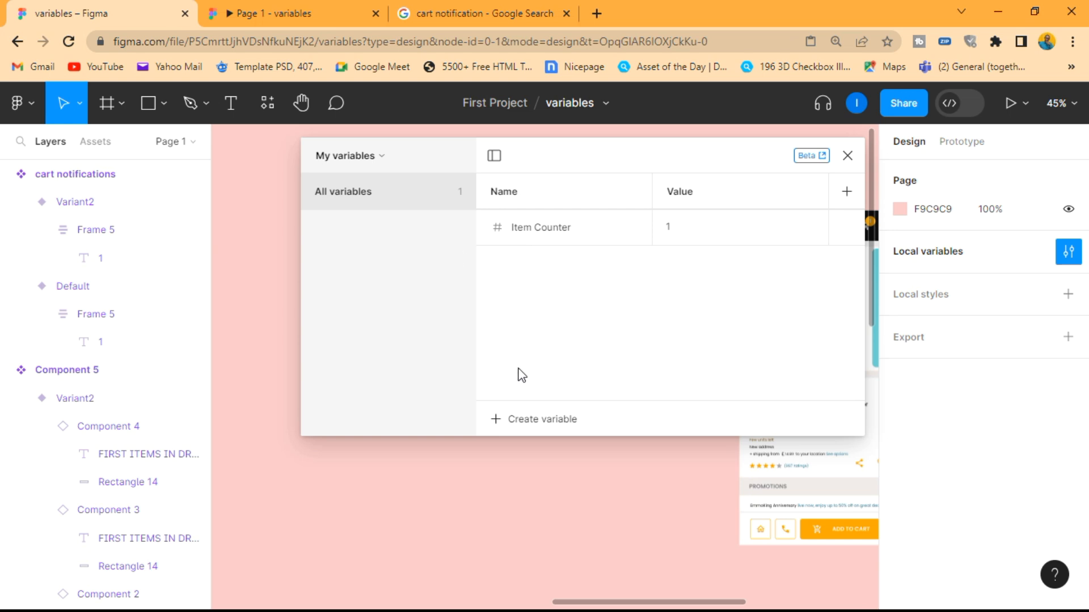
click(513, 423)
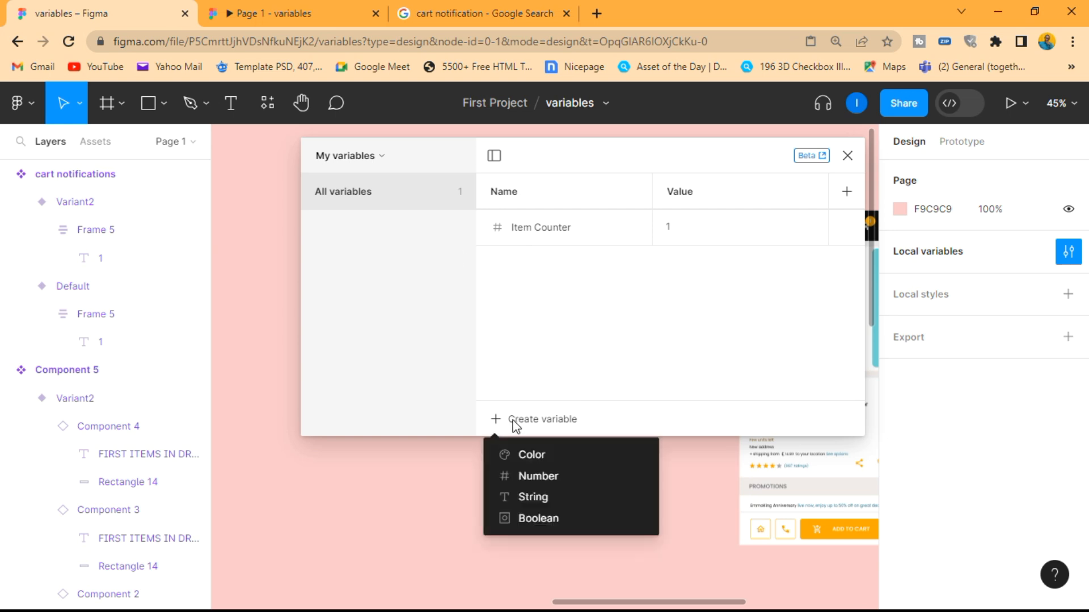
click(539, 518)
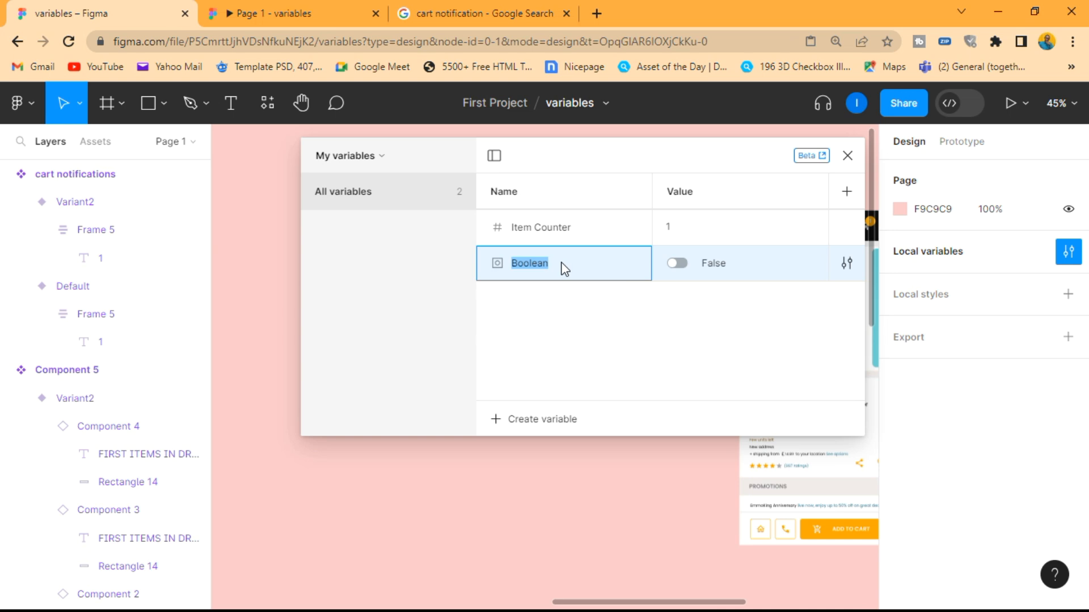
text(Car)
click(561, 270)
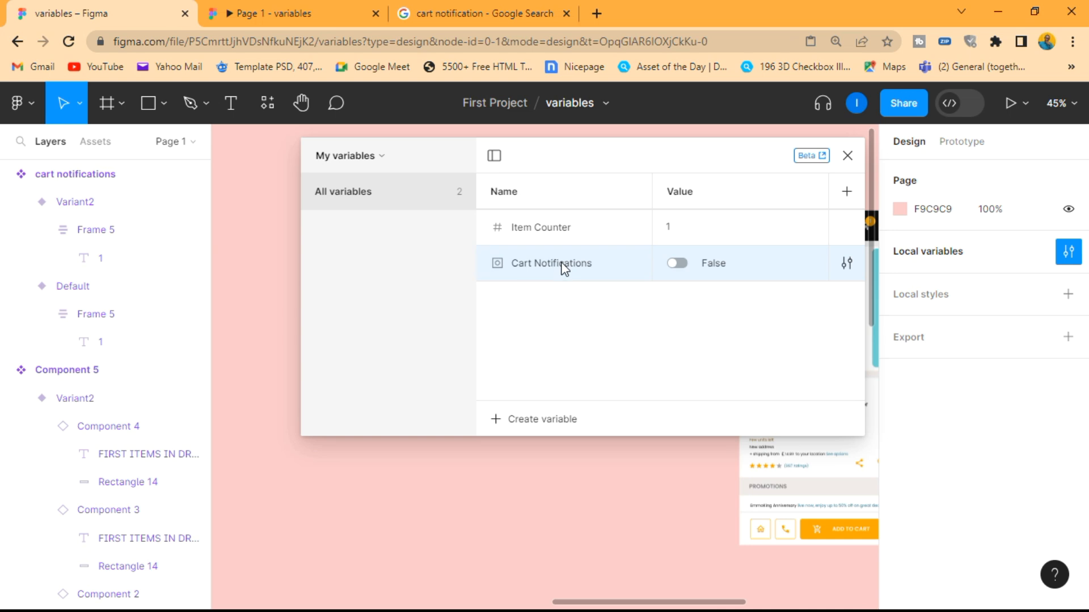
click(847, 155)
Bind the layer visibility of the cart notifications component's Default variant to the Cart Notifications variable, and deselect it
scroll(661, 340, down, 1)
scroll(660, 340, up, 5)
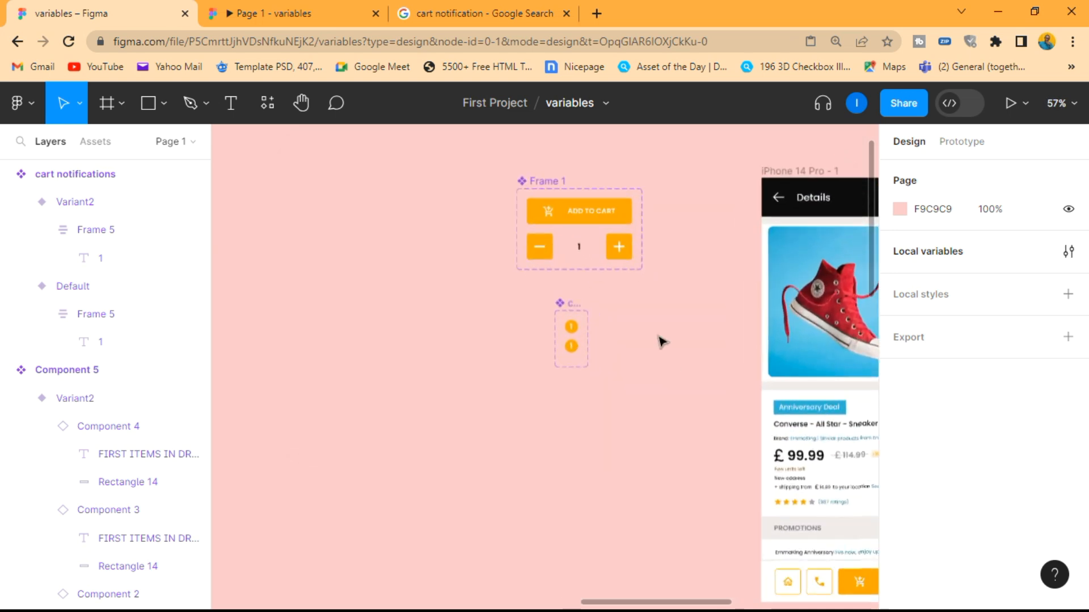
click(550, 329)
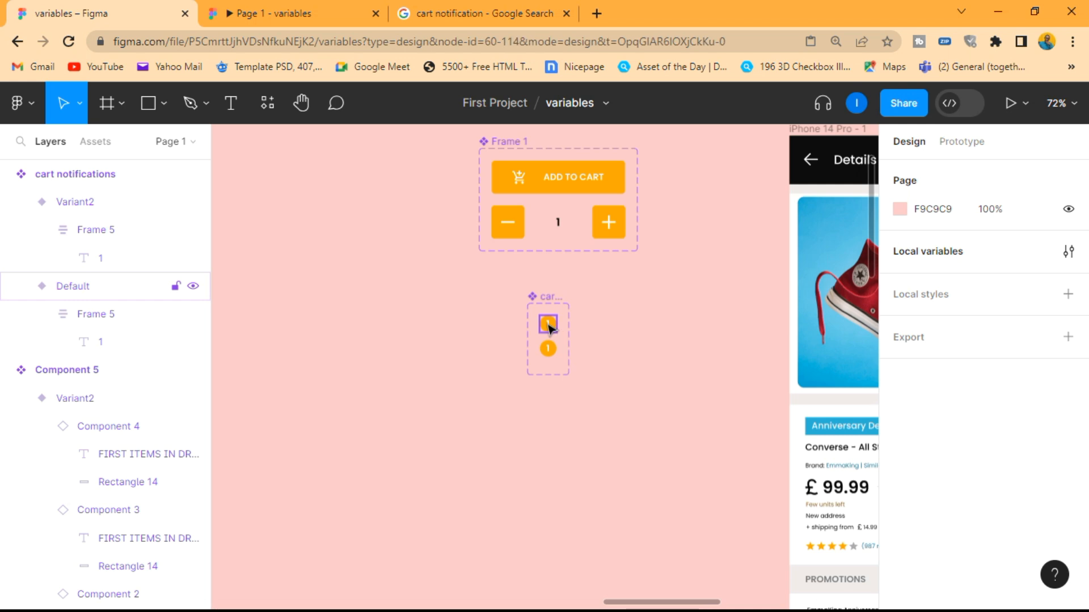
scroll(606, 312, down, 5)
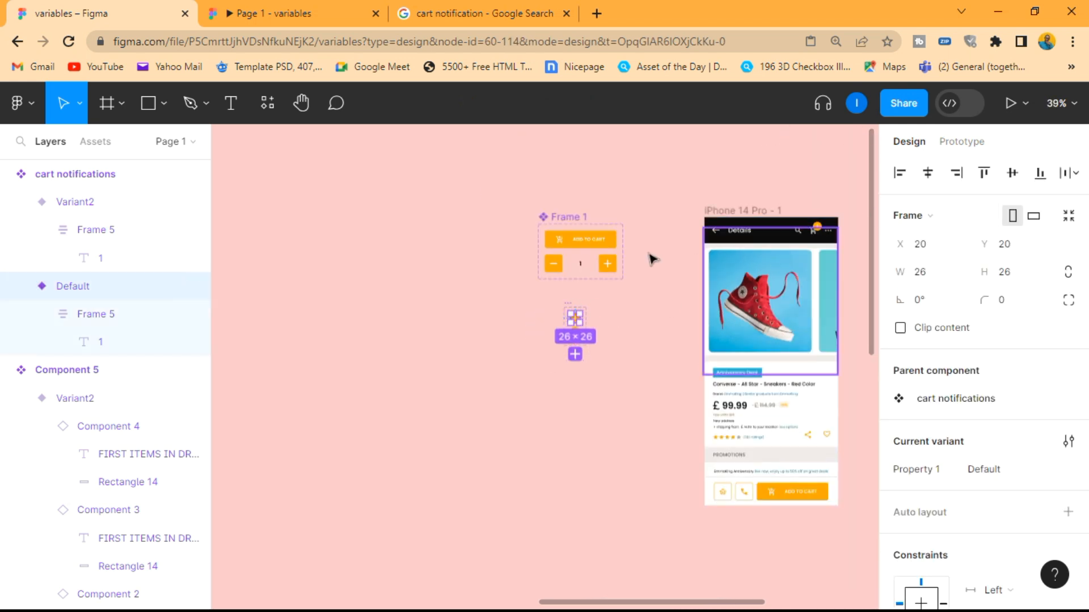
scroll(630, 287, up, 5)
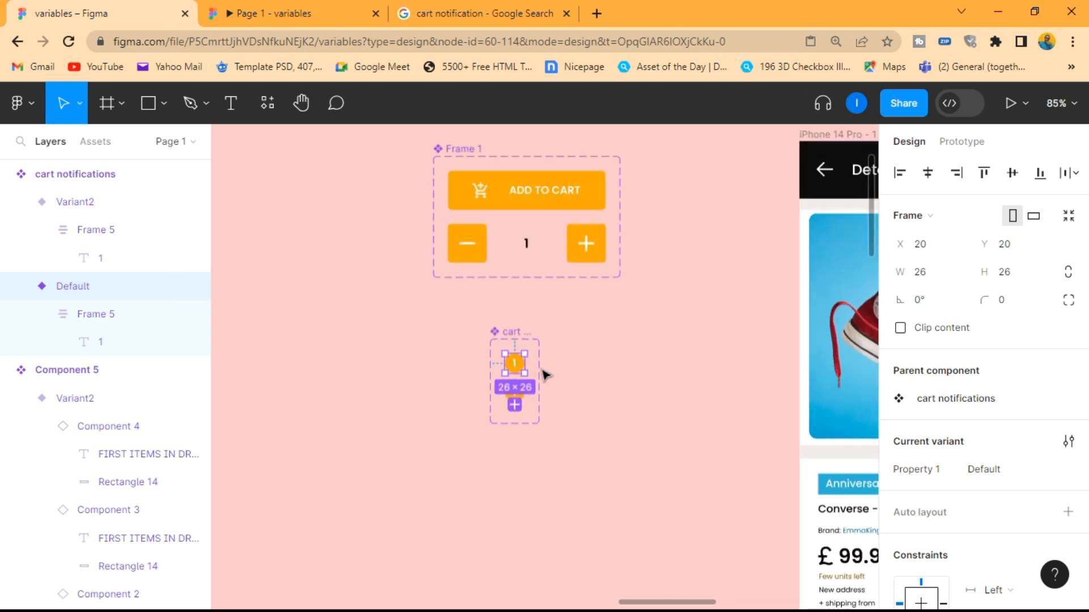
scroll(1034, 397, down, 3)
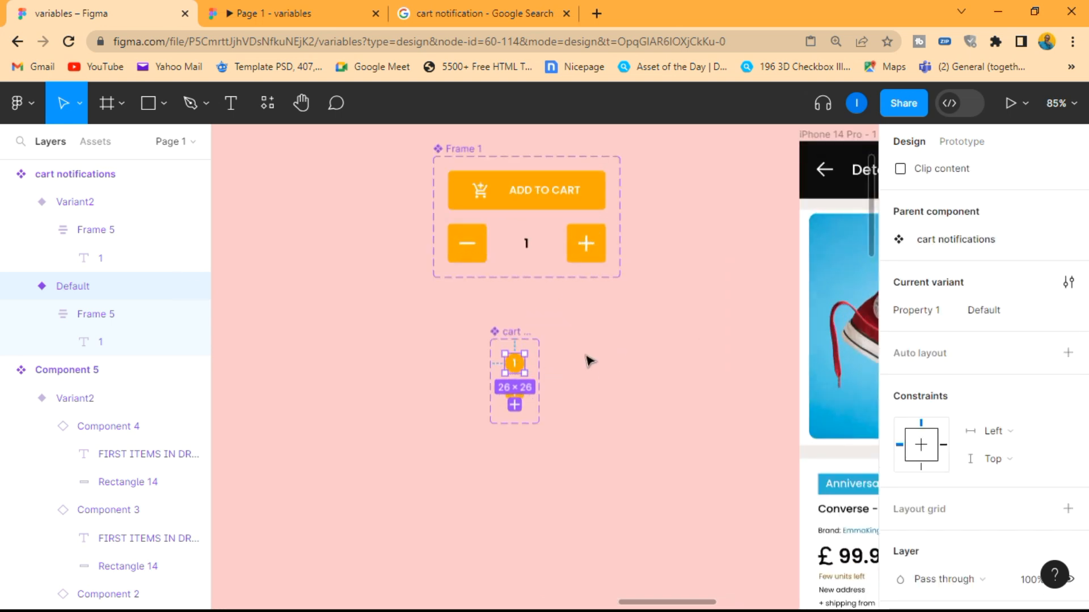
scroll(516, 371, up, 4)
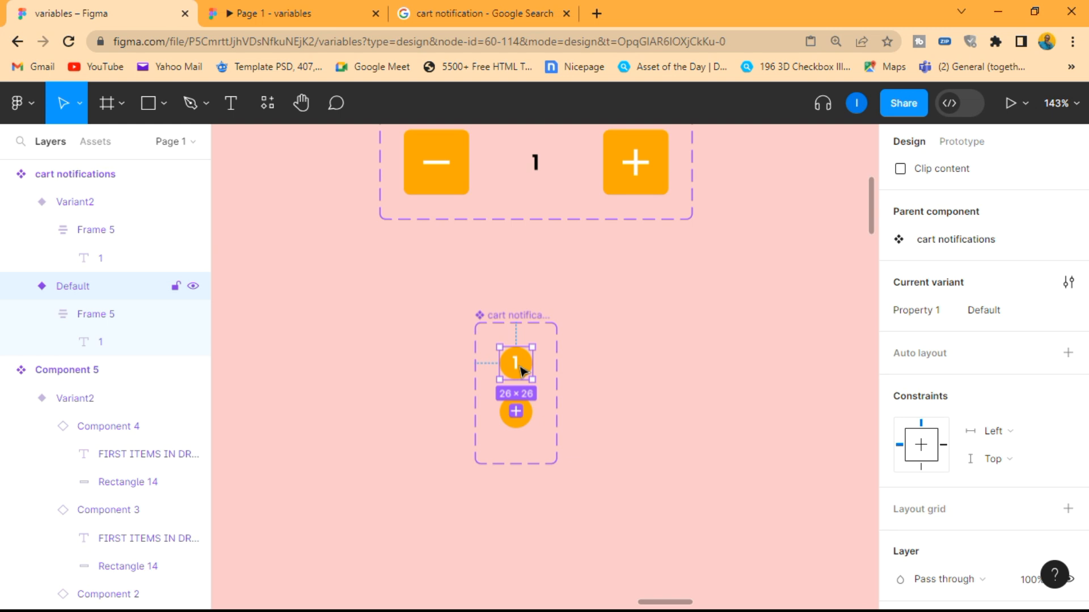
scroll(954, 360, down, 5)
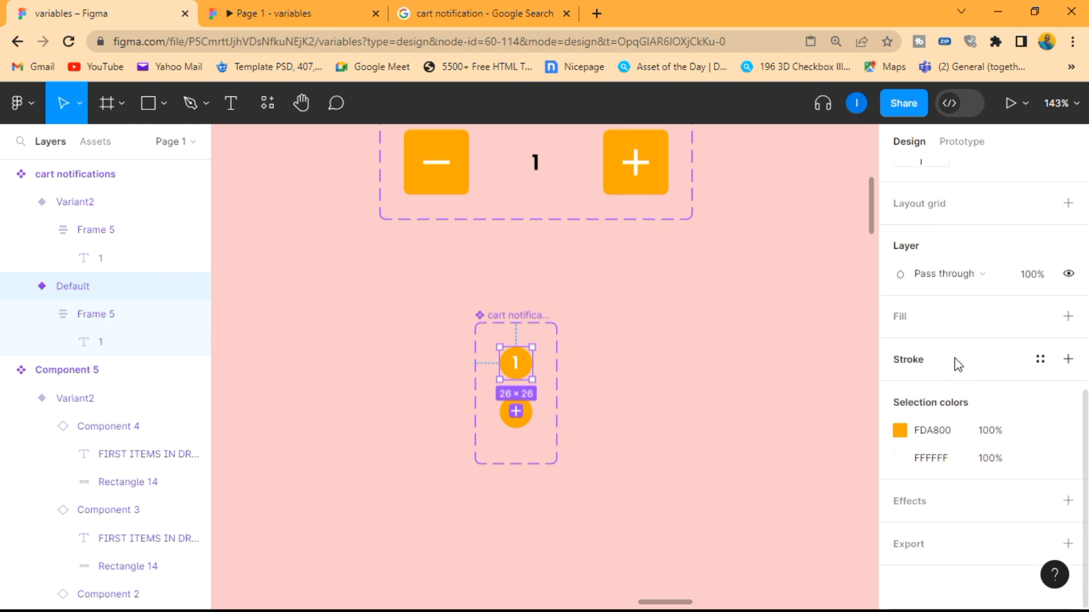
scroll(954, 359, up, 5)
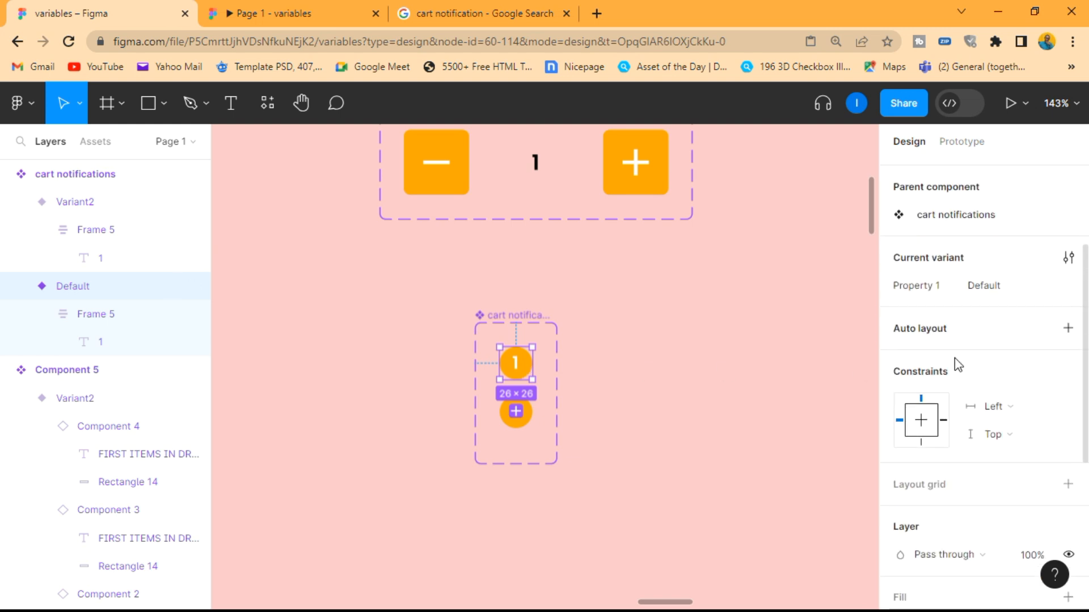
scroll(954, 358, down, 4)
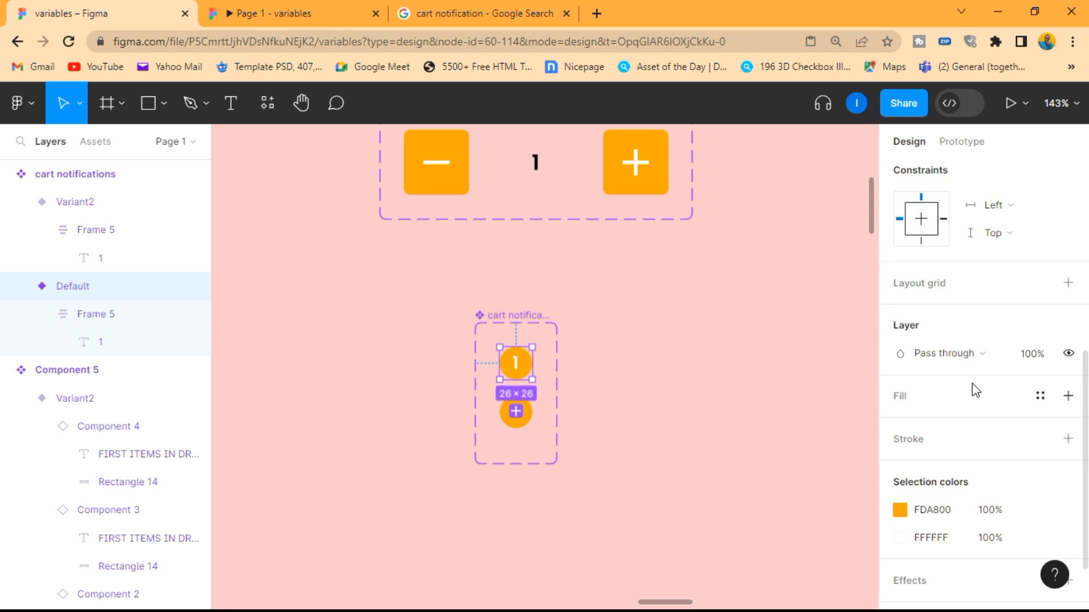
click(1068, 355)
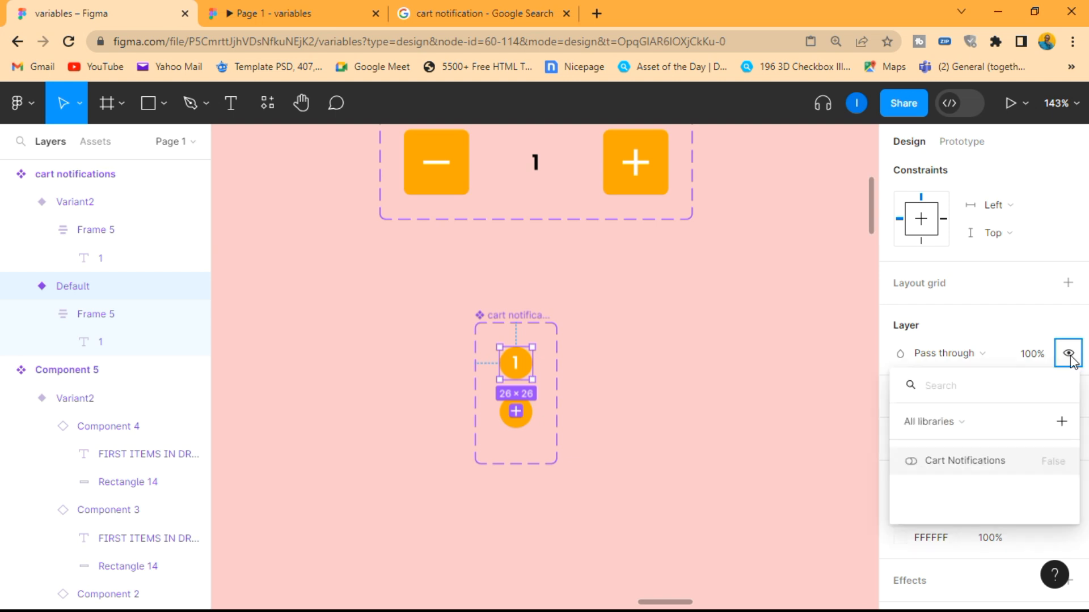
click(979, 461)
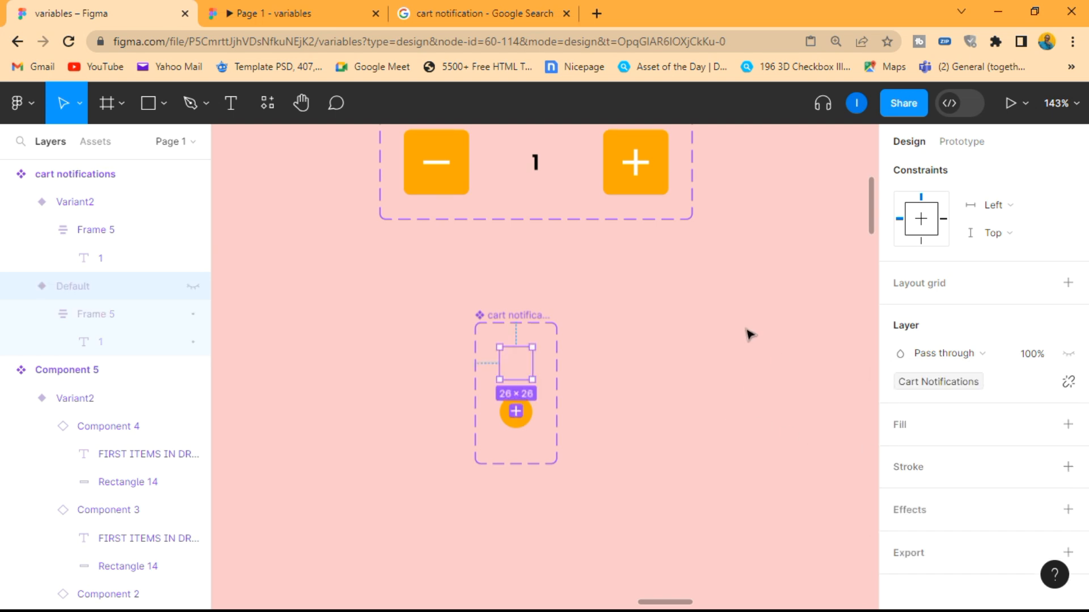
click(712, 353)
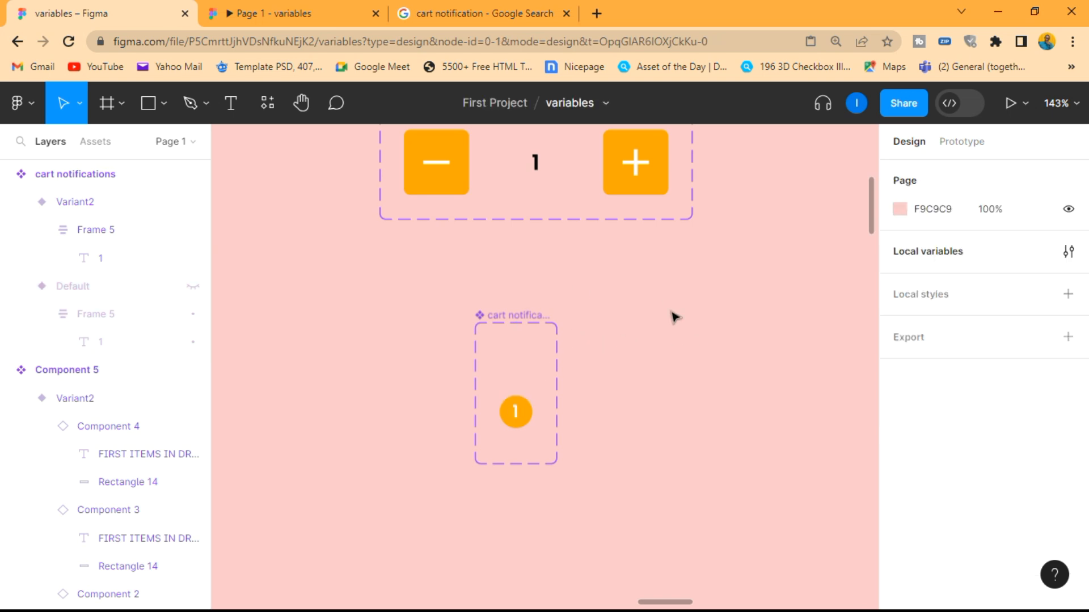
Examine the cart icon in the phone frame's header against the cart notifications and Frame 1 components
scroll(670, 310, down, 4)
scroll(671, 310, right, 3)
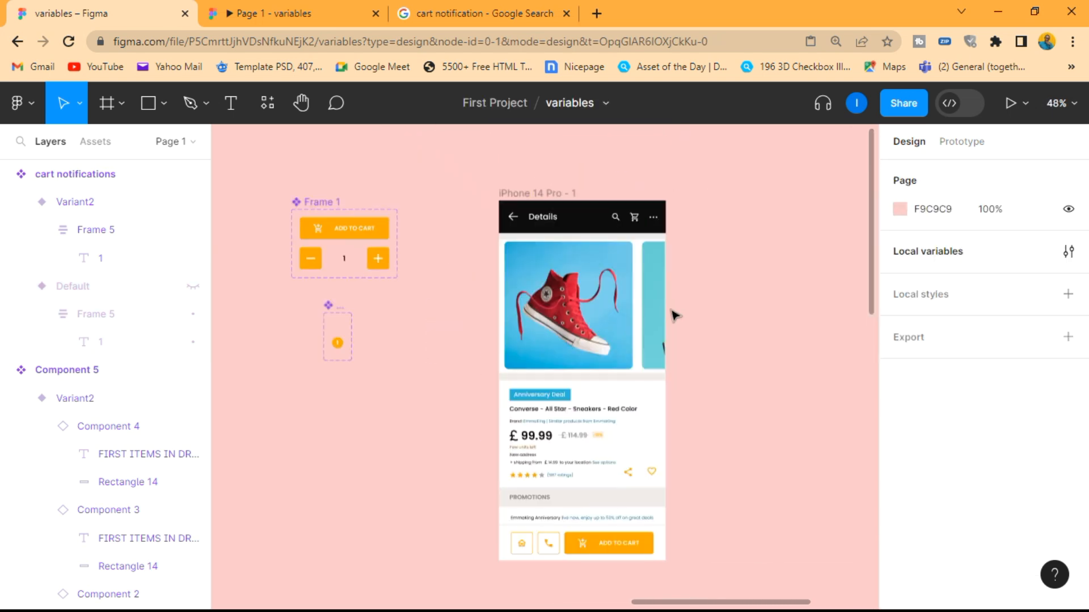
scroll(312, 341, up, 5)
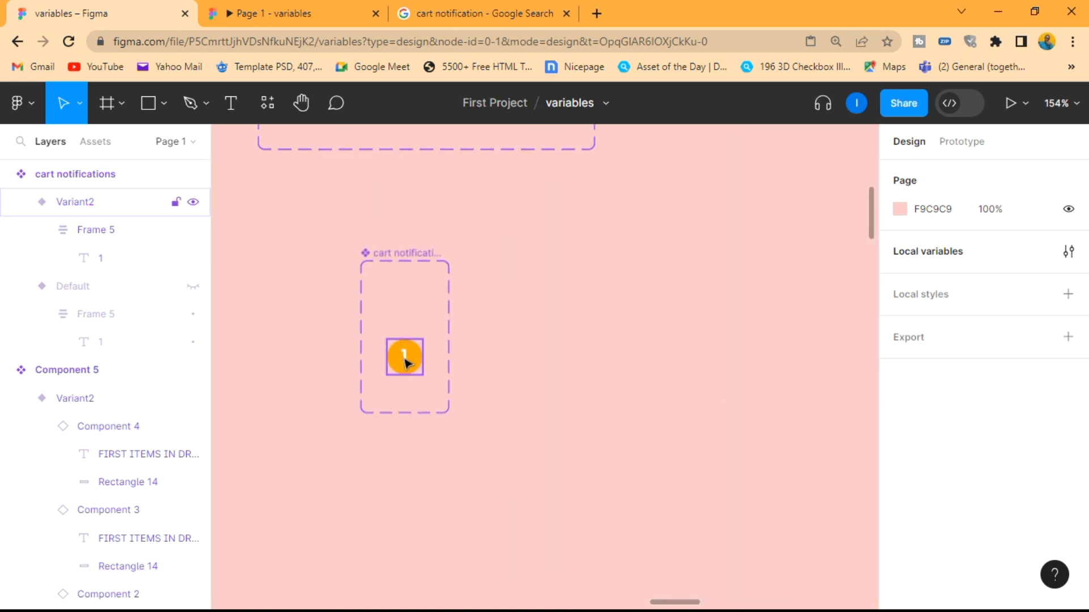
scroll(542, 358, down, 5)
scroll(554, 347, right, 4)
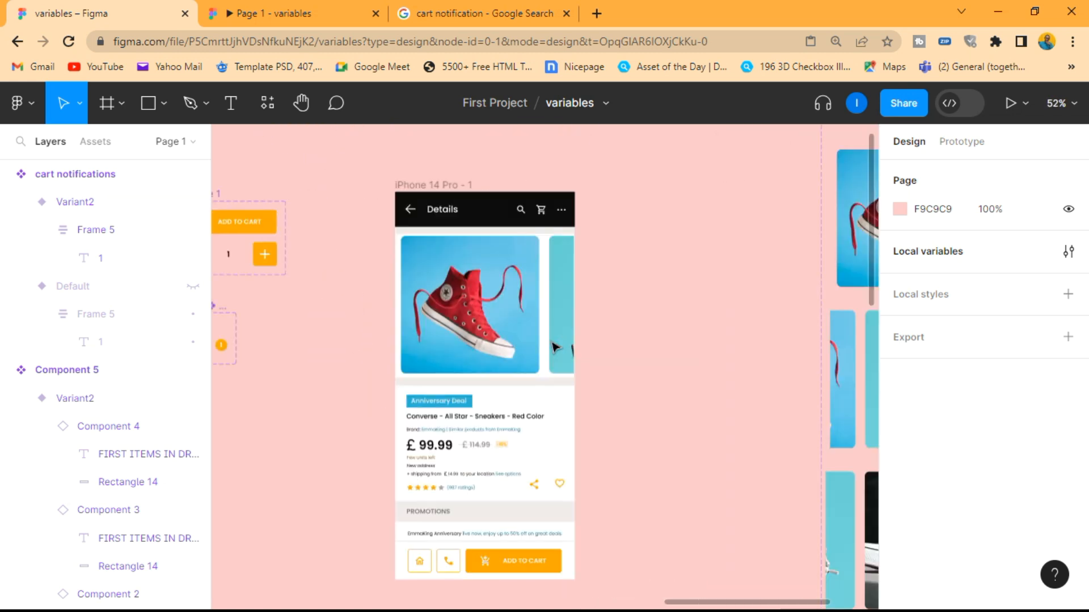
scroll(639, 290, down, 3)
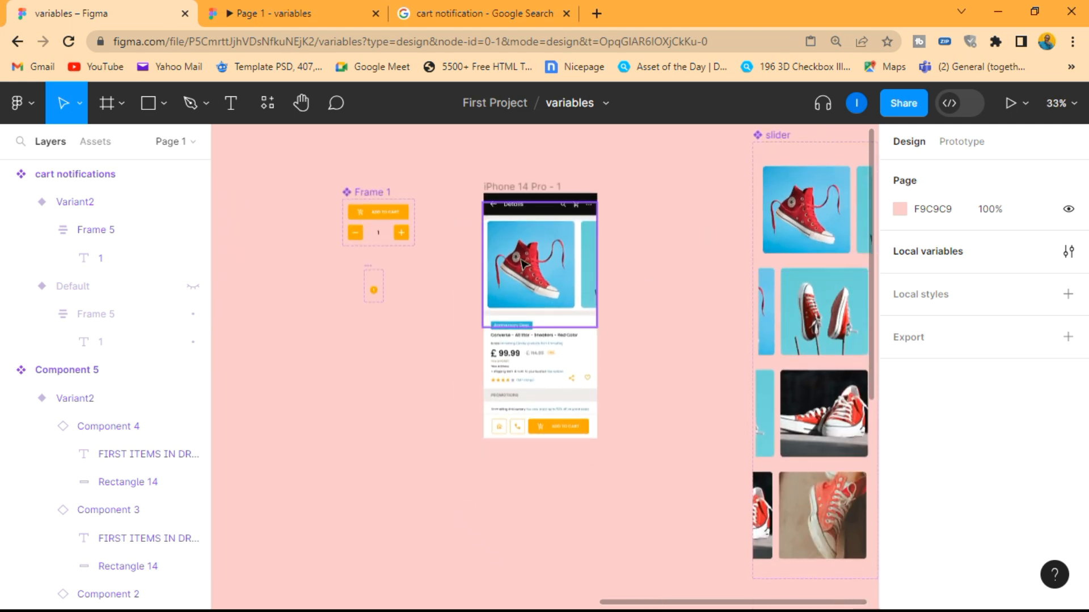
scroll(360, 231, up, 3)
scroll(365, 231, up, 2)
scroll(442, 234, up, 1)
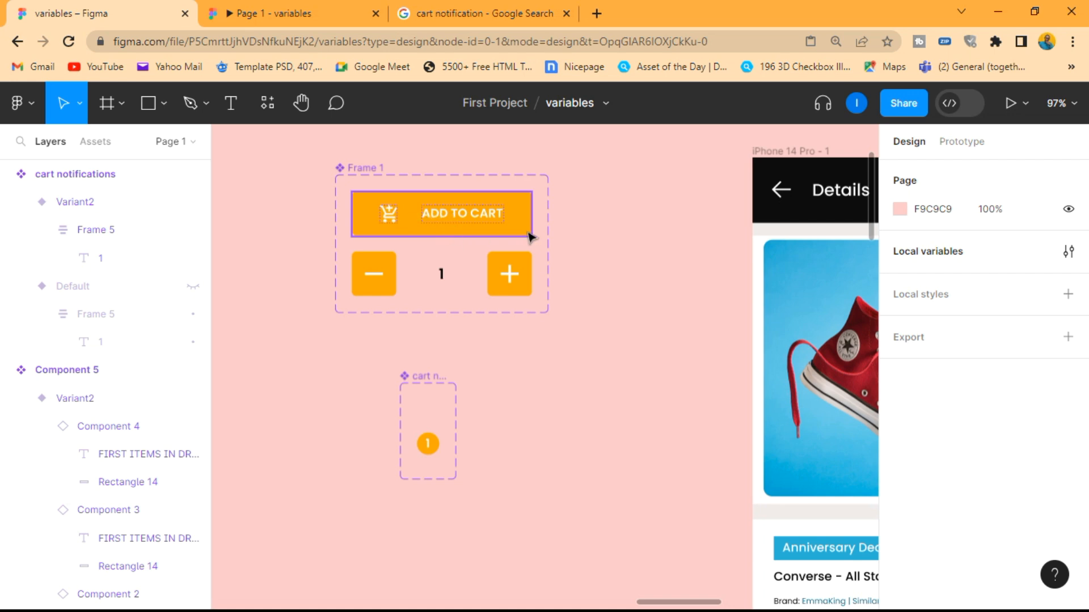
scroll(530, 237, down, 5)
scroll(493, 226, up, 1)
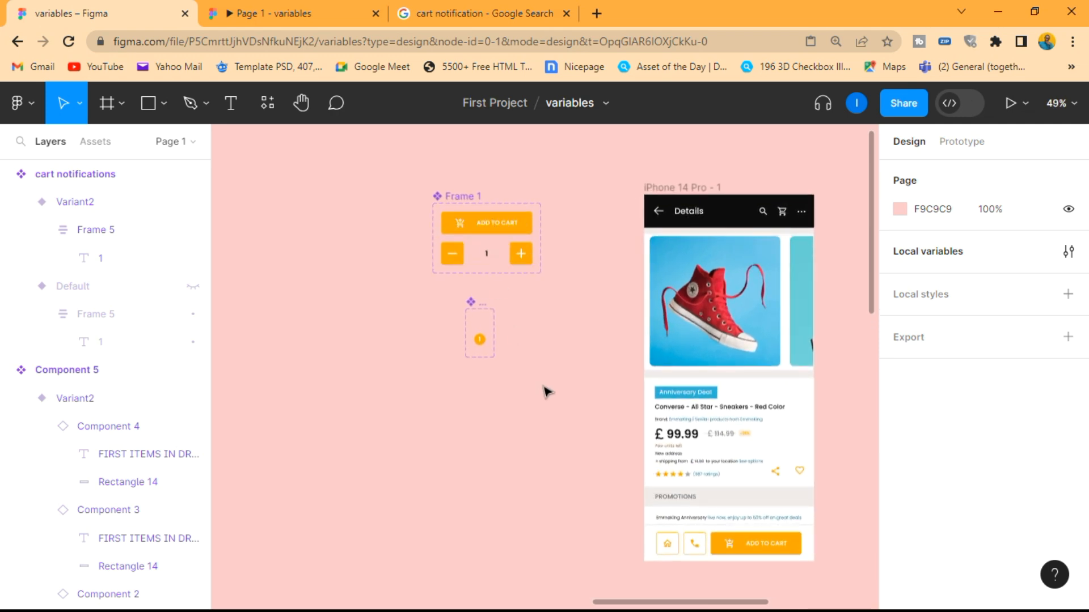
Preview the prototype inline, trigger its ADD TO CART button to check the header's cart icon, and close the preview
key(shift+space)
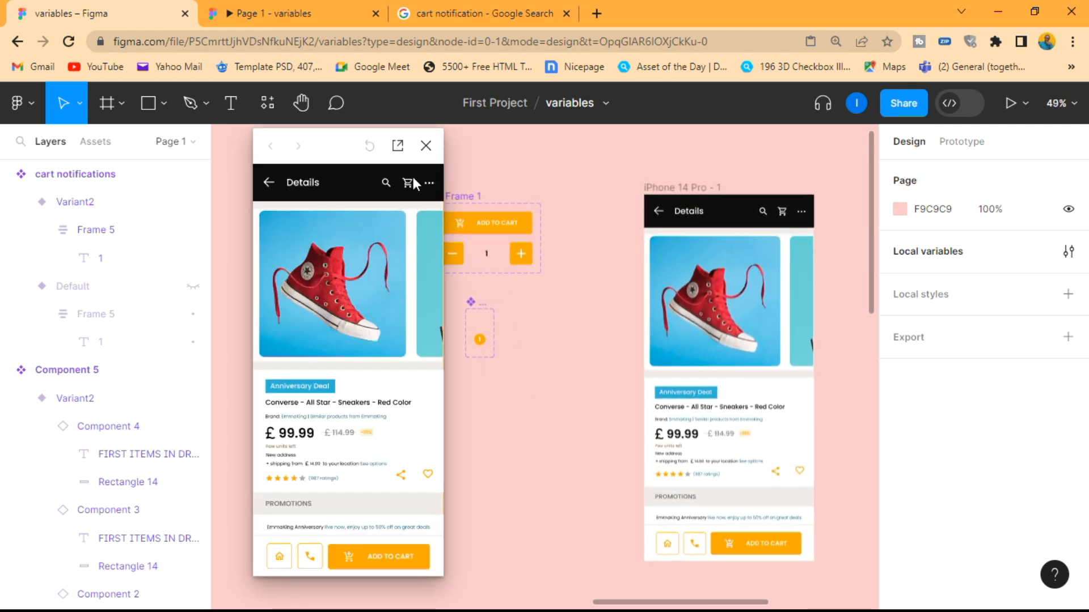
click(366, 560)
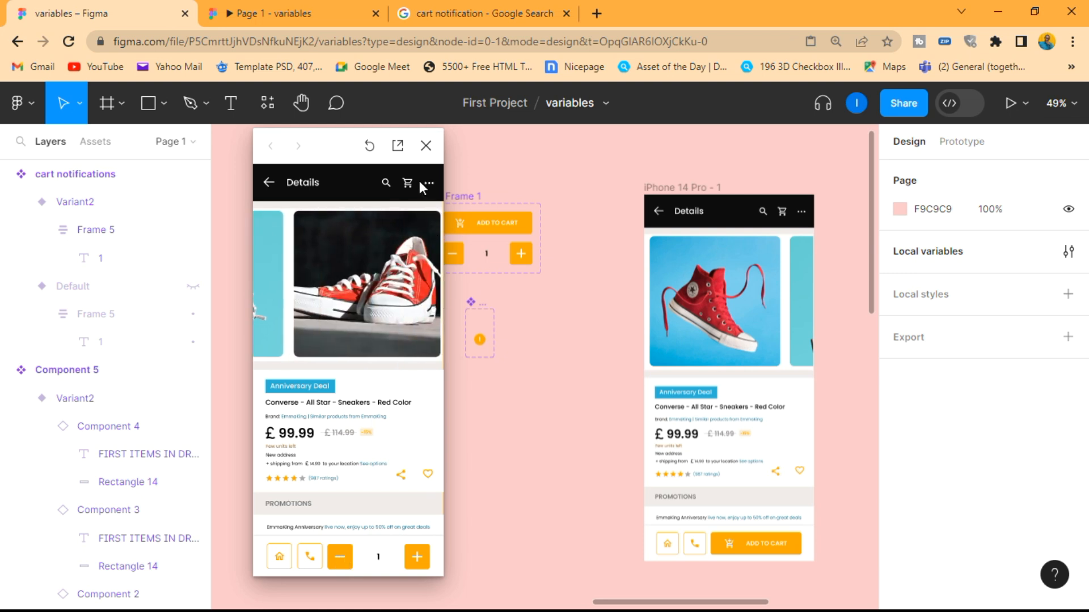
click(426, 147)
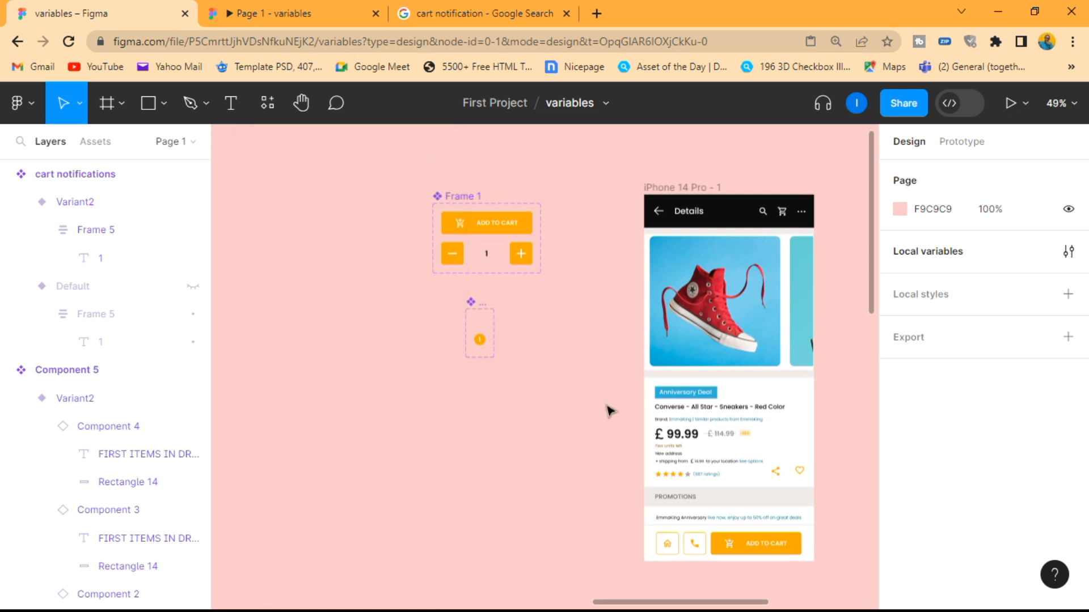
Add a Set variable action to the tap interaction of the ADD TO CART Default variant in Frame 1
click(478, 224)
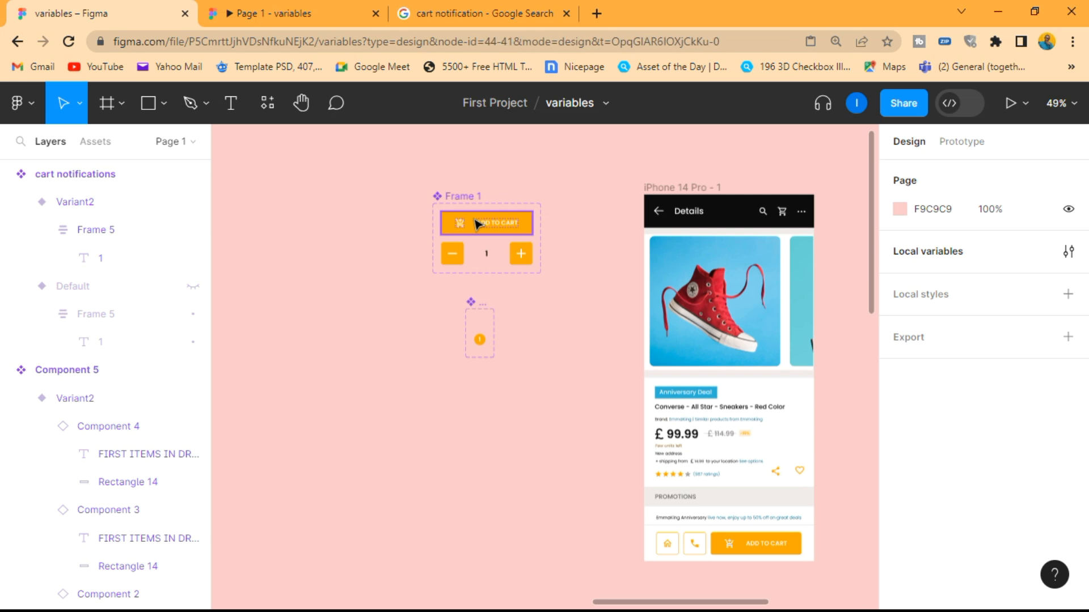
click(961, 142)
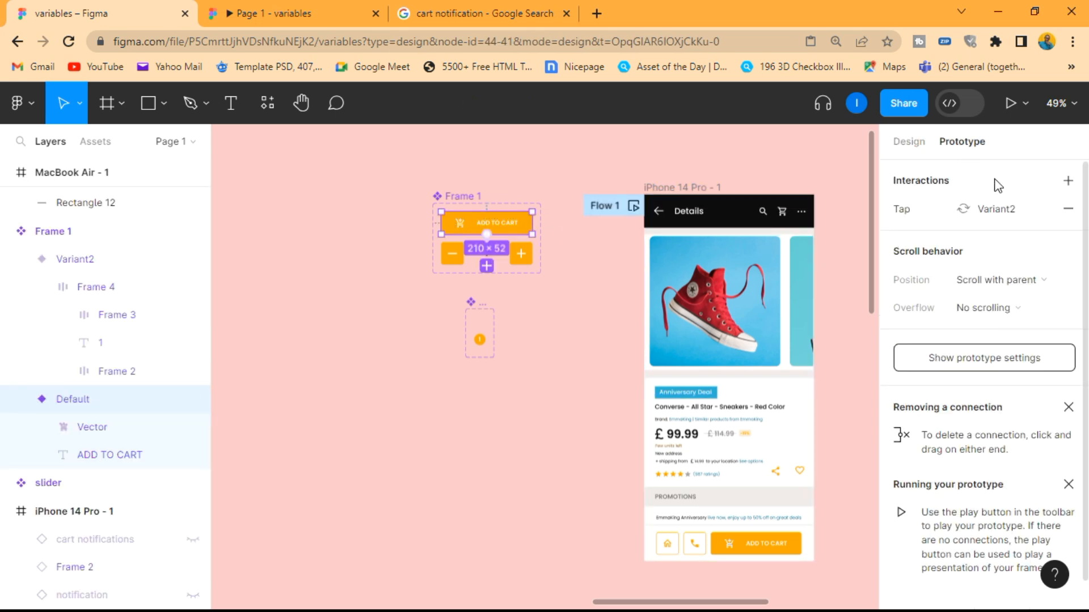
click(988, 209)
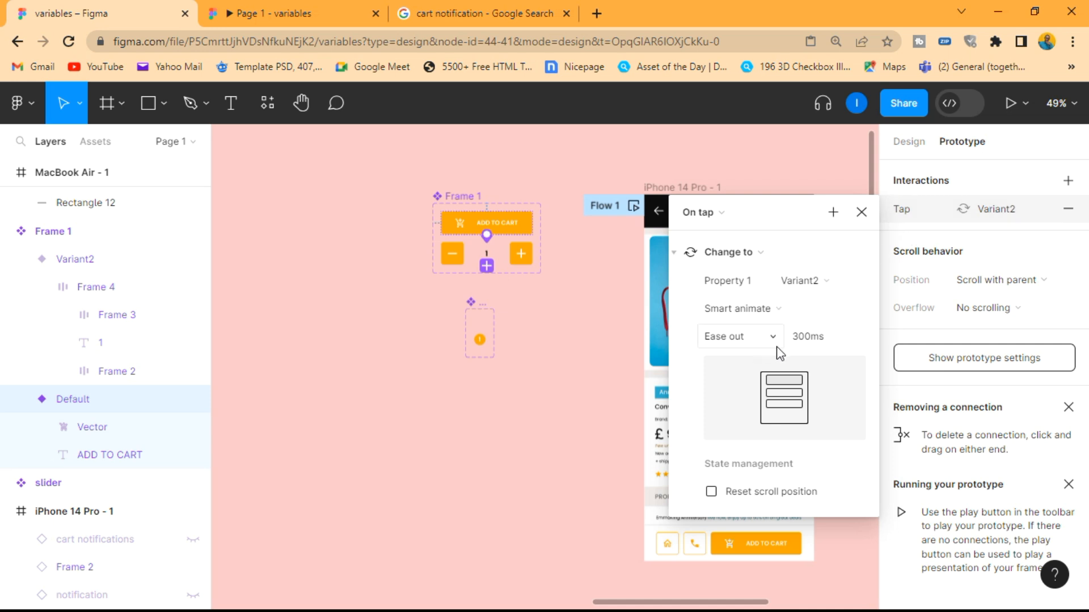
click(833, 214)
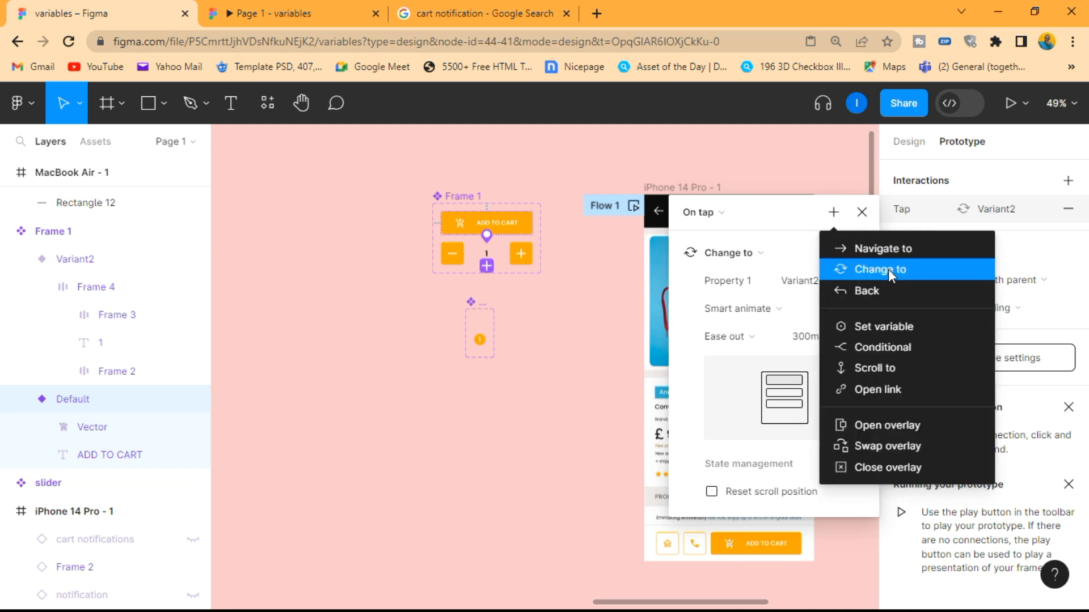
click(885, 329)
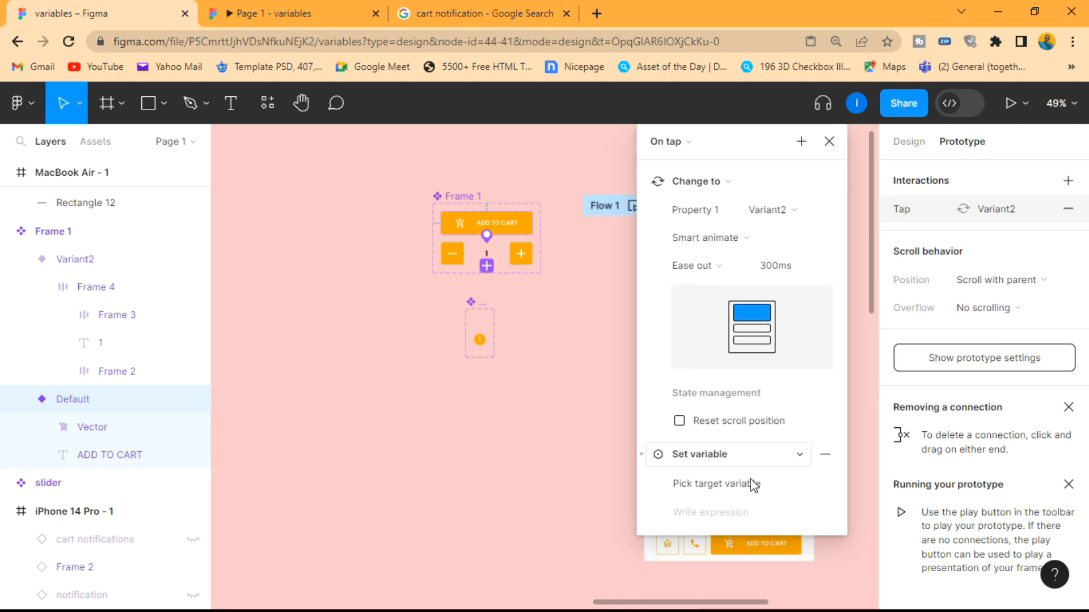
click(746, 487)
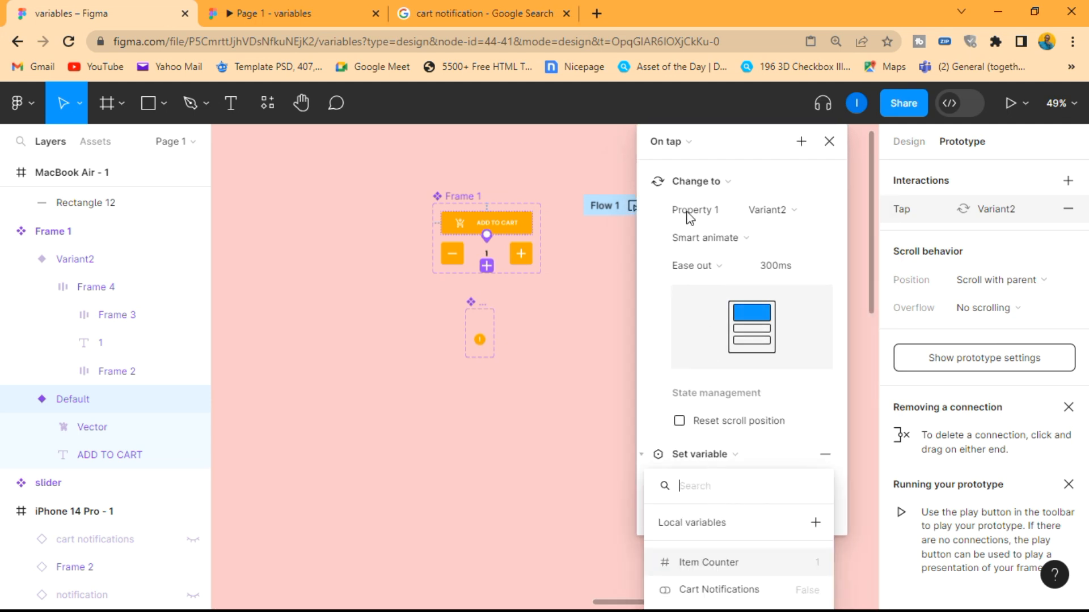
click(739, 180)
click(642, 182)
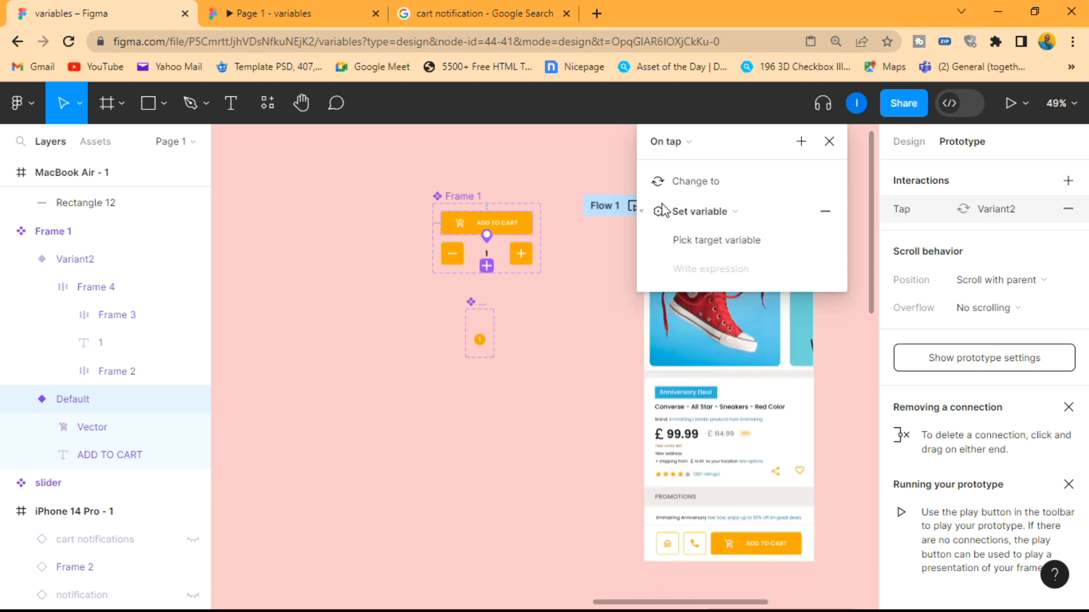
Make the ADD TO CART button's new action set Cart Notifications to true, and close the interaction settings
click(727, 243)
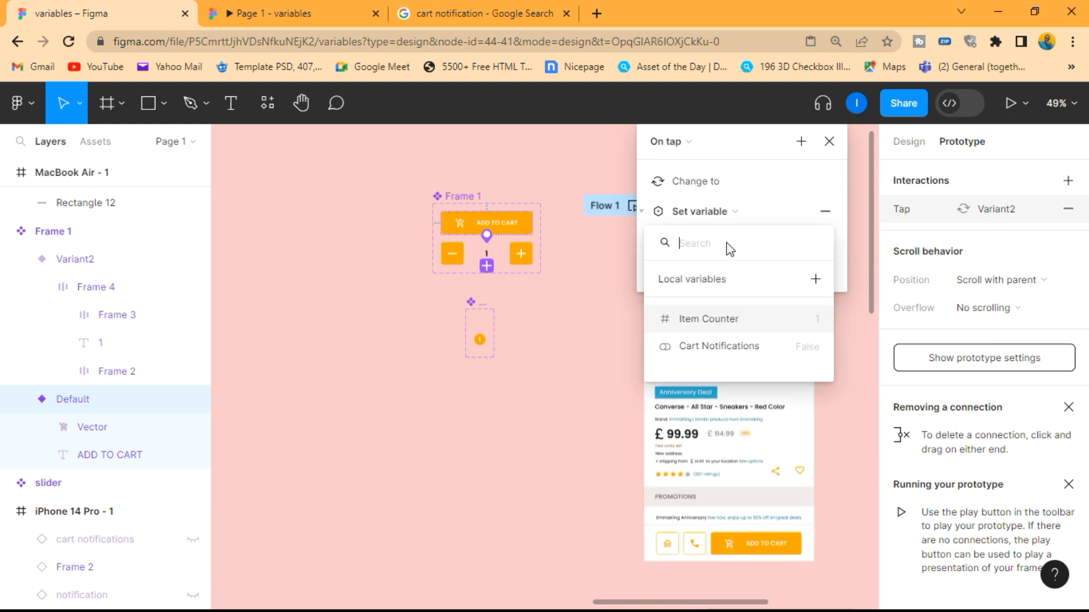
click(735, 347)
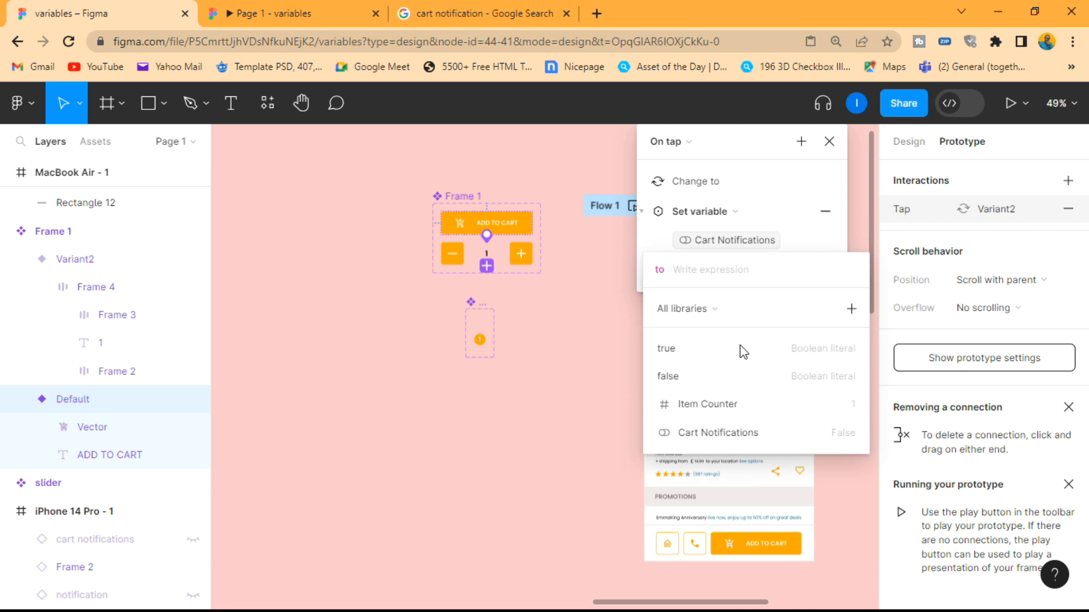
click(718, 350)
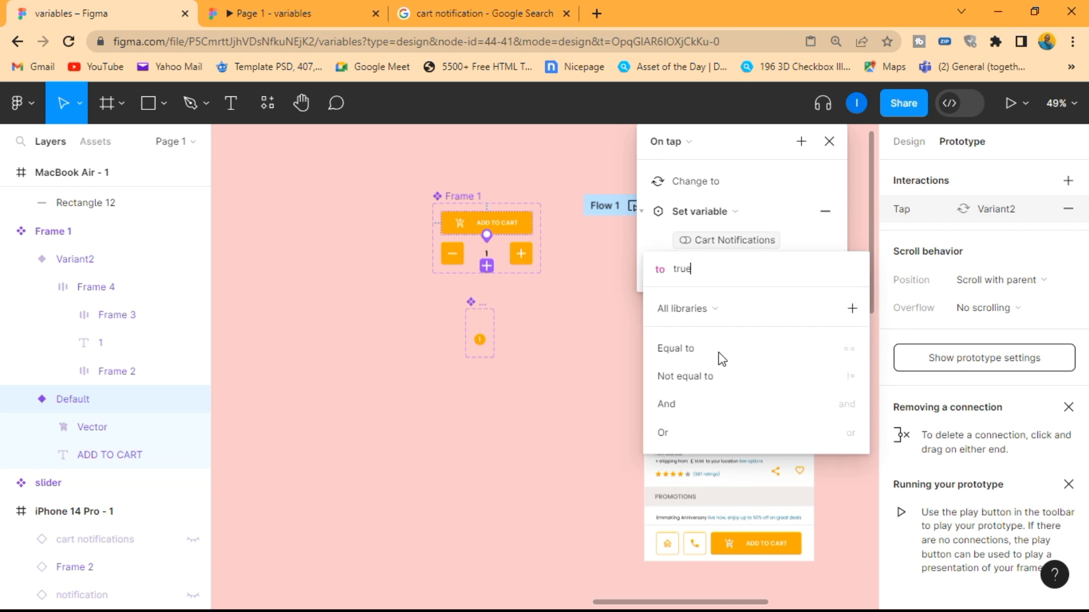
click(815, 244)
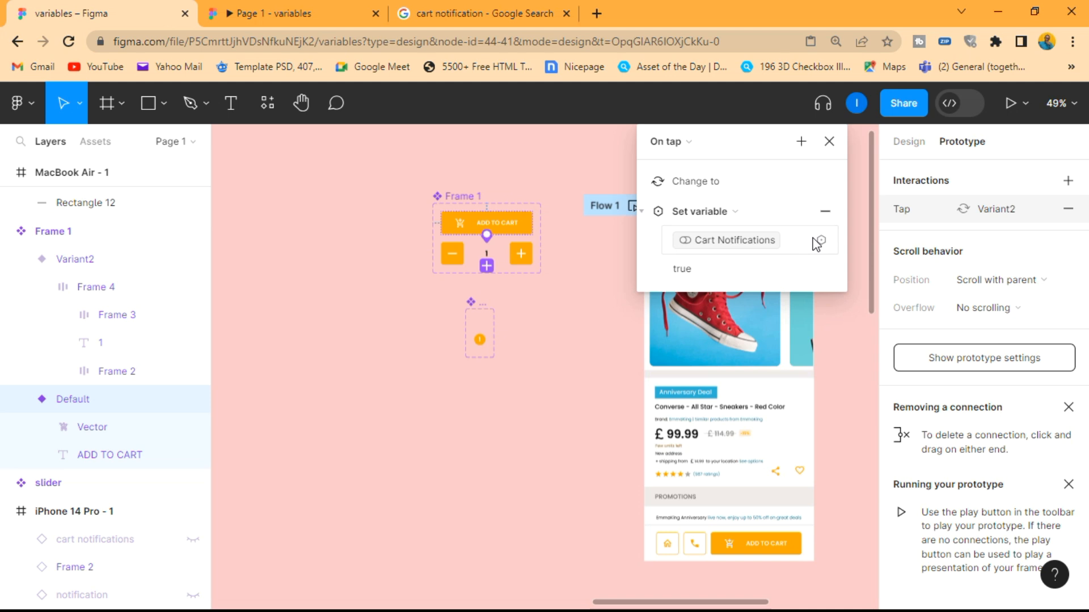
click(829, 141)
Preview the prototype inline, add the item to the cart and increase its quantity several times to check the cart badge
scroll(613, 332, down, 3)
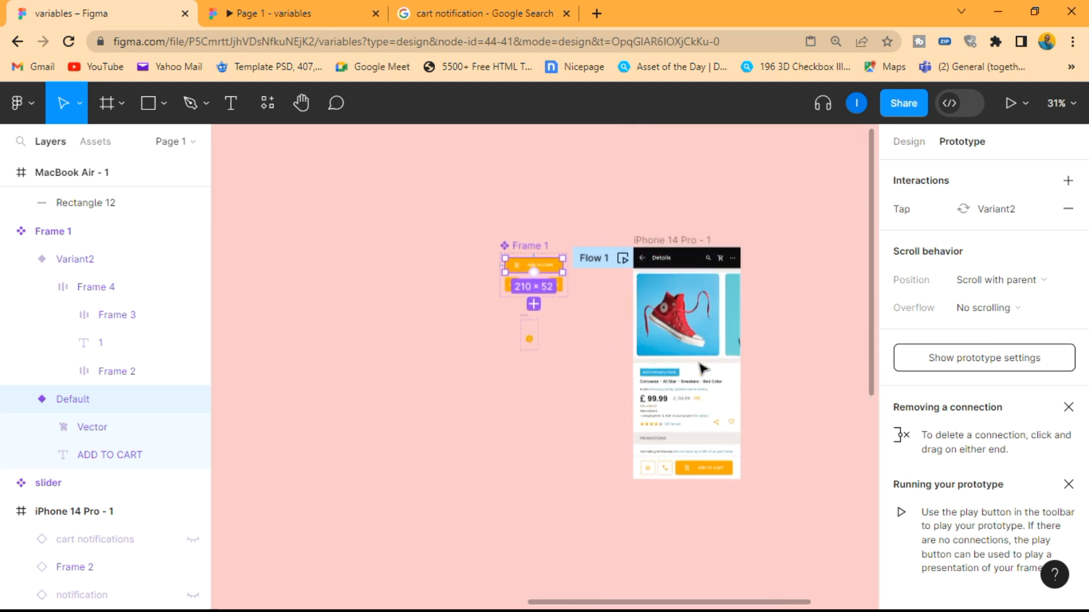
key(shift+space)
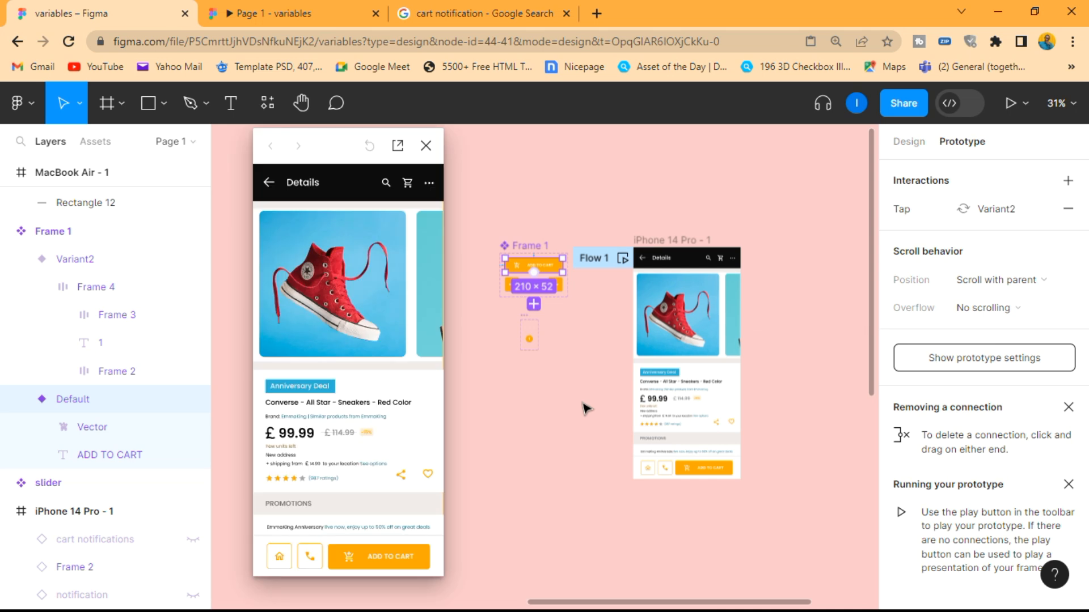
click(367, 571)
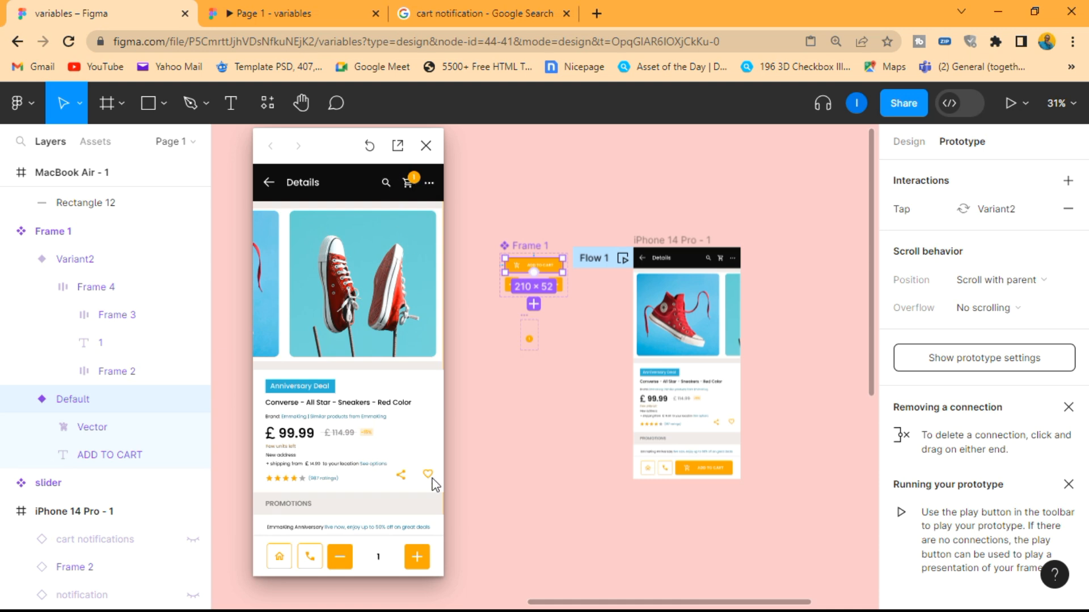
click(416, 557)
click(416, 557)
click(416, 557)
click(416, 557)
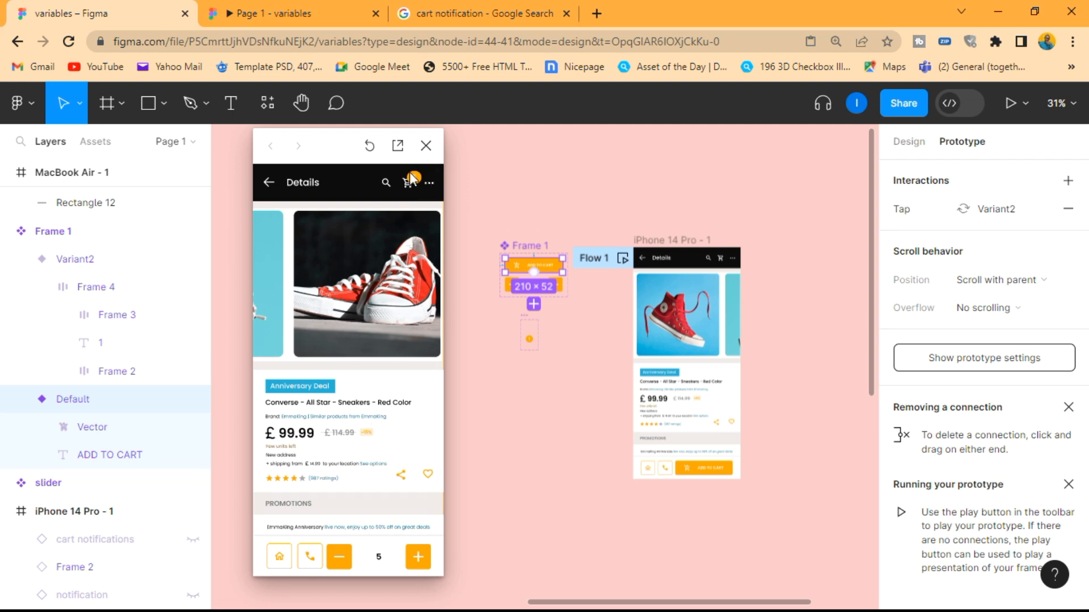
click(418, 556)
click(418, 557)
click(417, 556)
Decrease the previewed quantity until the ADD TO CART button returns, check the cart badge, and close the preview
click(339, 557)
click(339, 557)
click(339, 557)
click(340, 558)
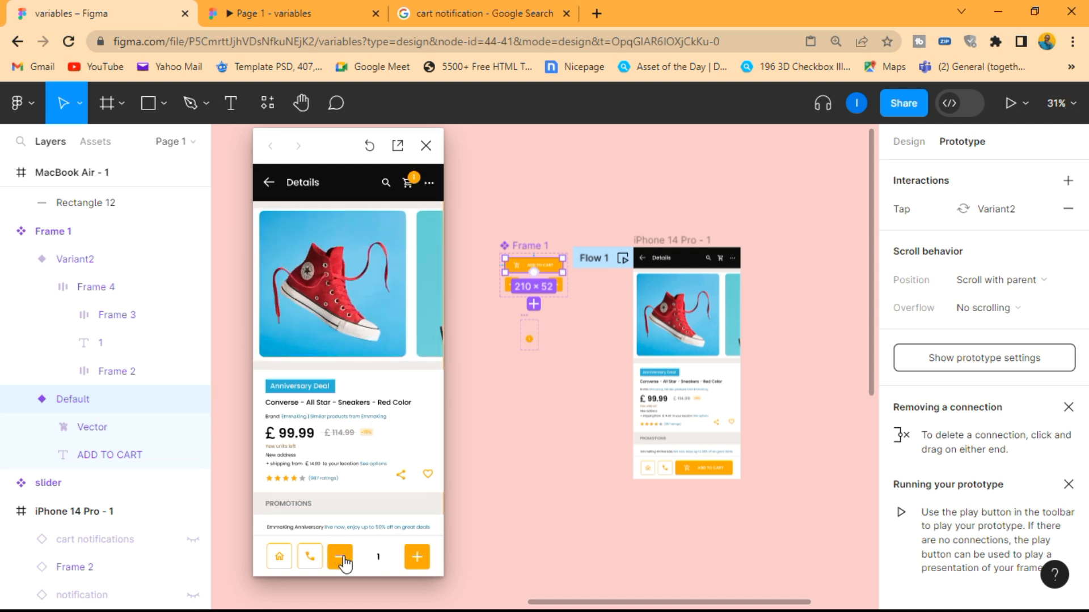
click(340, 558)
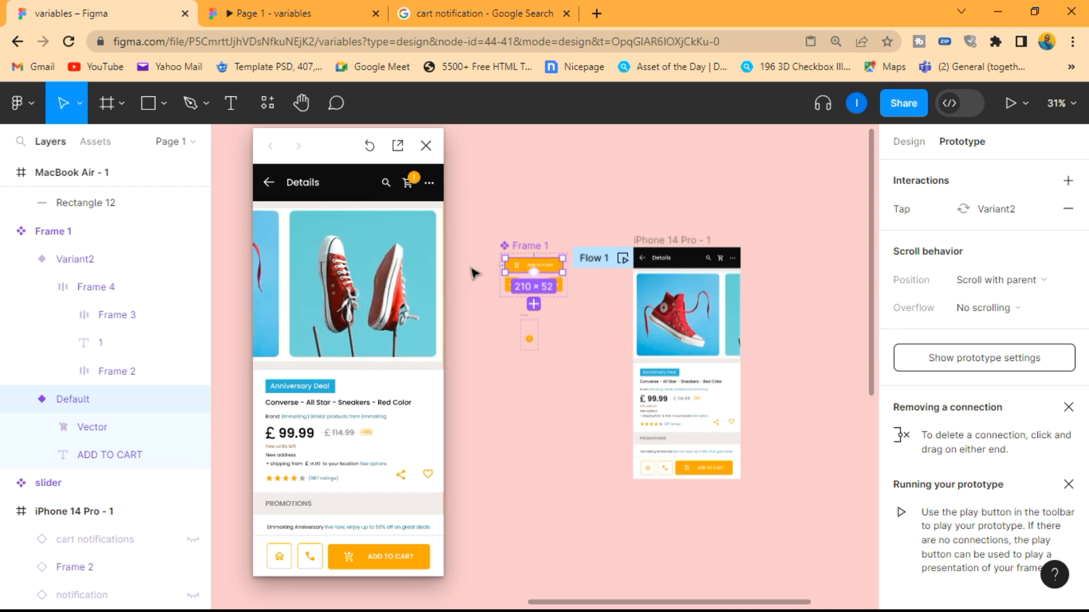
click(426, 145)
Open the Conditional tap interaction of the minus button in Frame 1's Variant2 and examine its if and else actions
scroll(567, 266, up, 5)
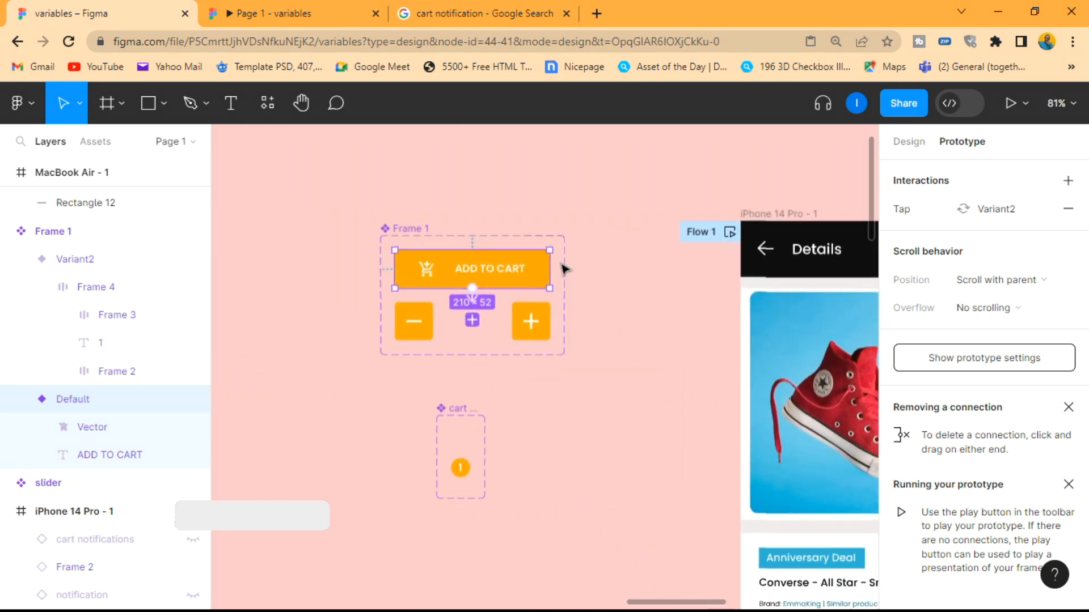
scroll(544, 265, up, 2)
double_click(366, 345)
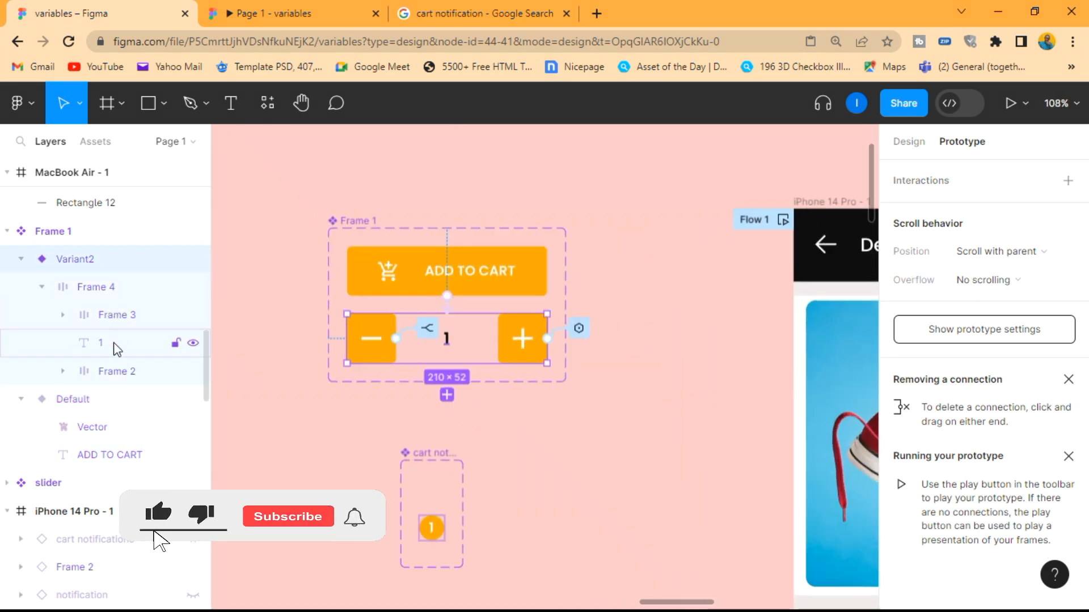
click(114, 315)
click(1001, 208)
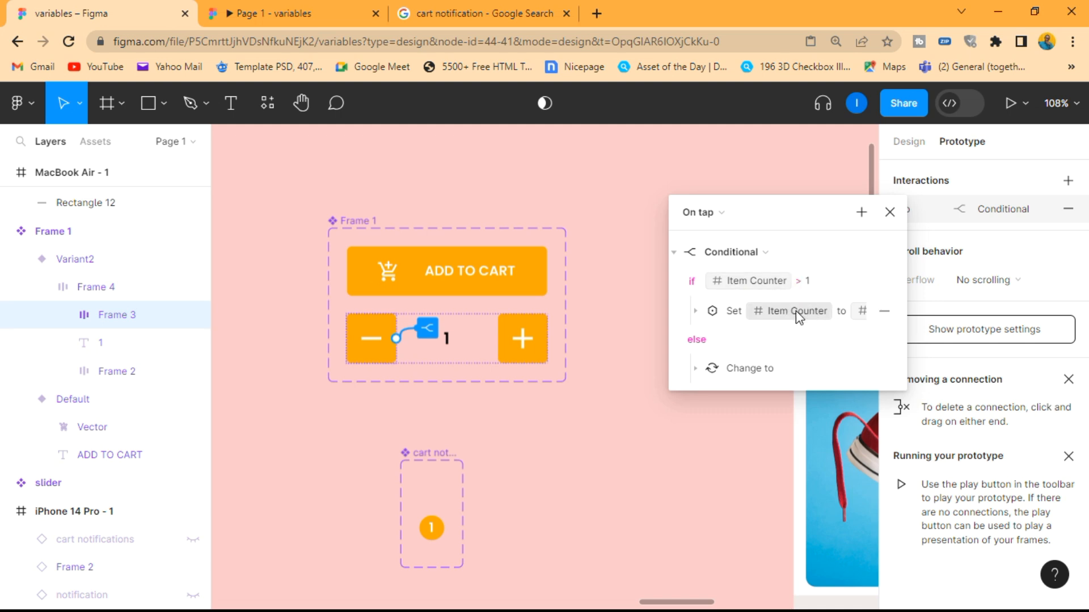
click(696, 312)
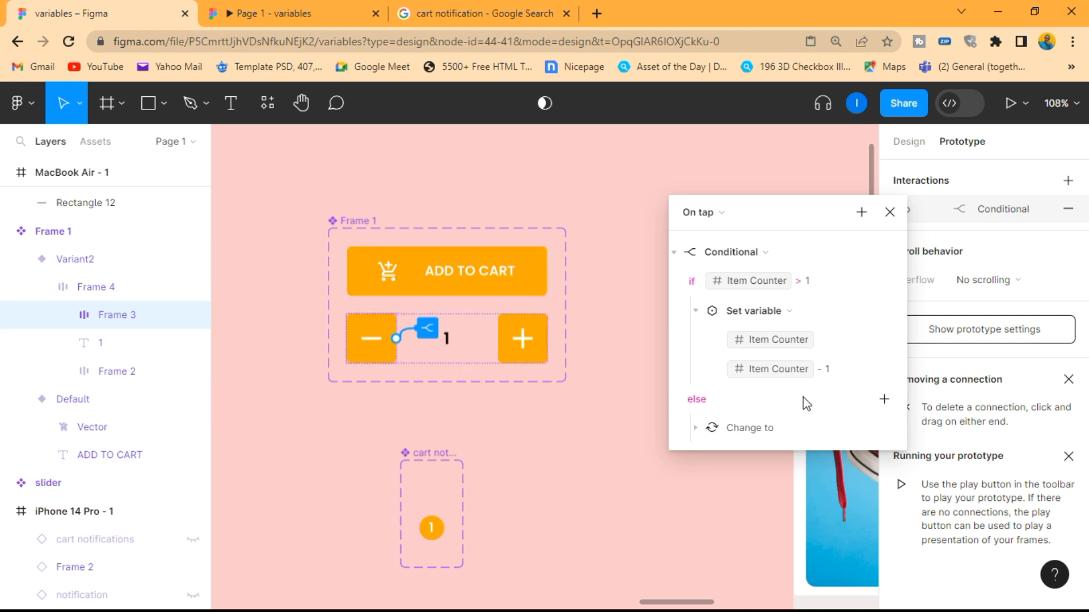
scroll(789, 419, down, 1)
click(696, 428)
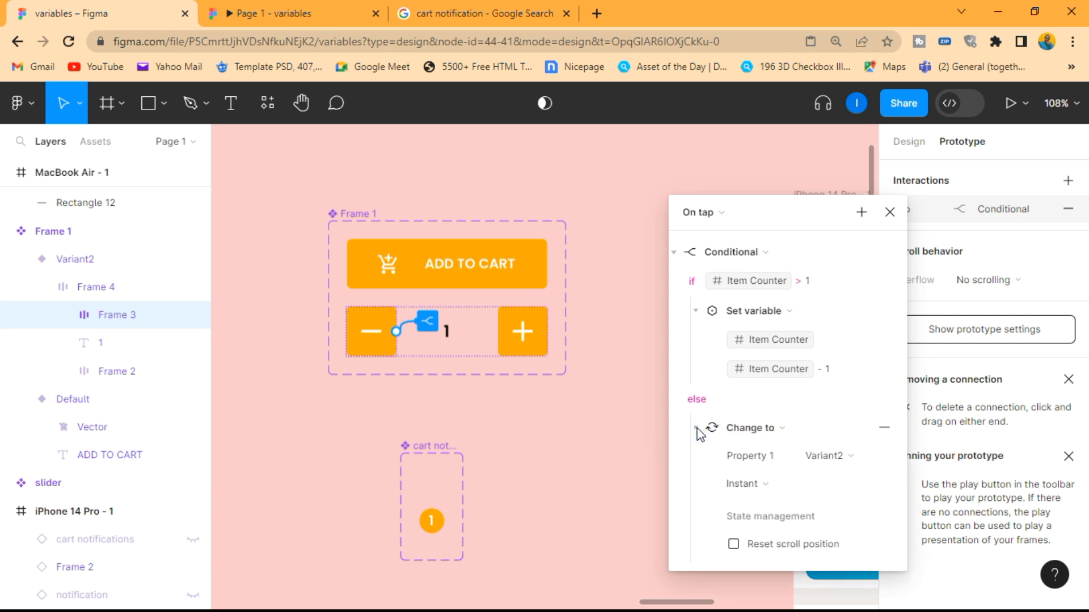
click(697, 430)
Add a Set variable action to the minus button's tap interaction that sets Cart Notifications to false
click(861, 212)
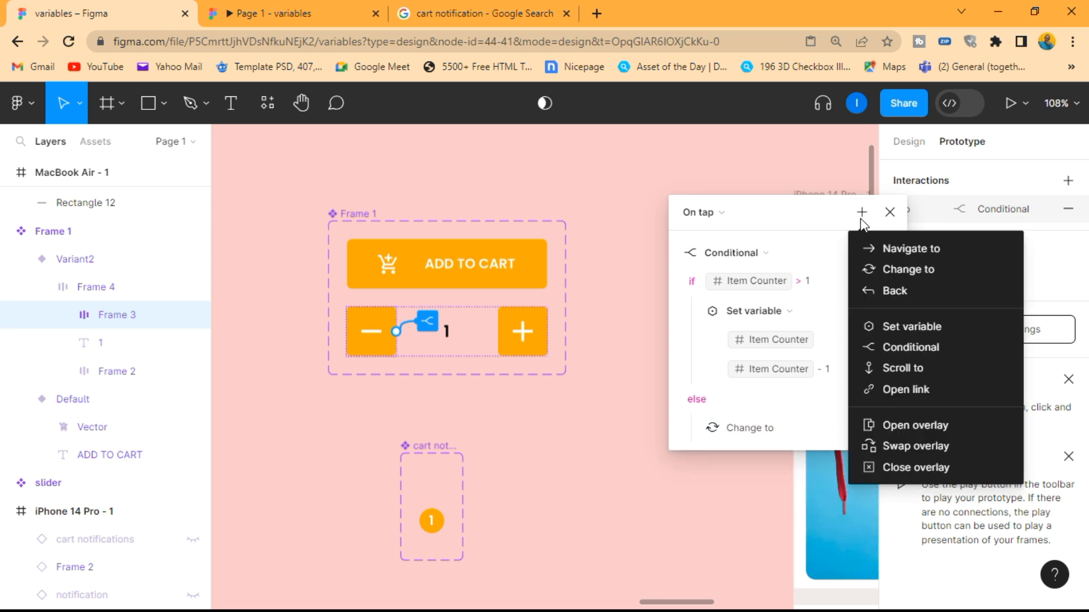
click(900, 327)
scroll(804, 425, down, 1)
drag(780, 217, 778, 161)
click(766, 425)
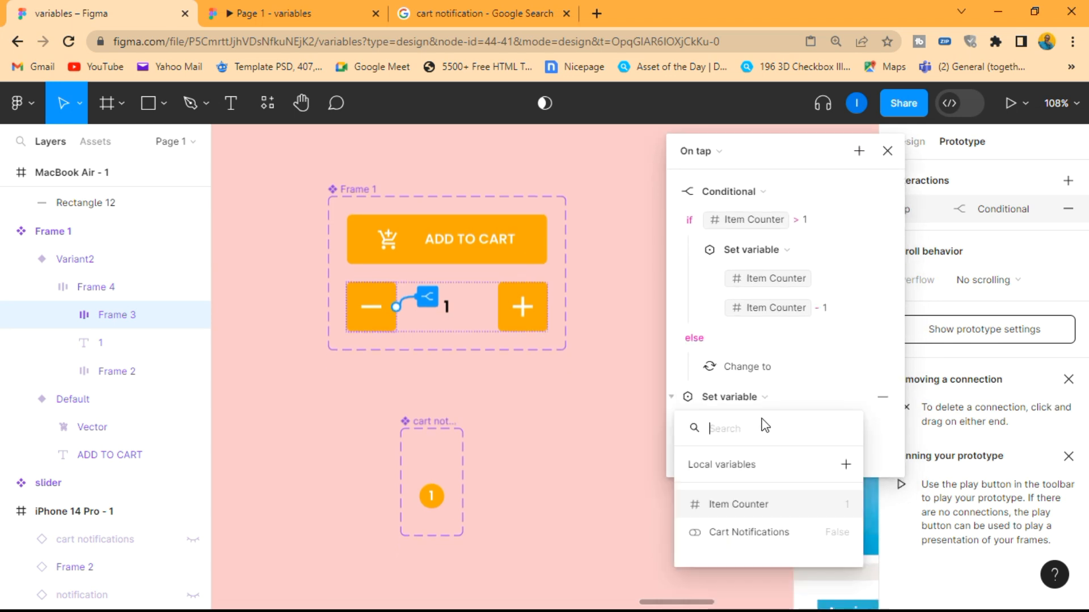
click(743, 533)
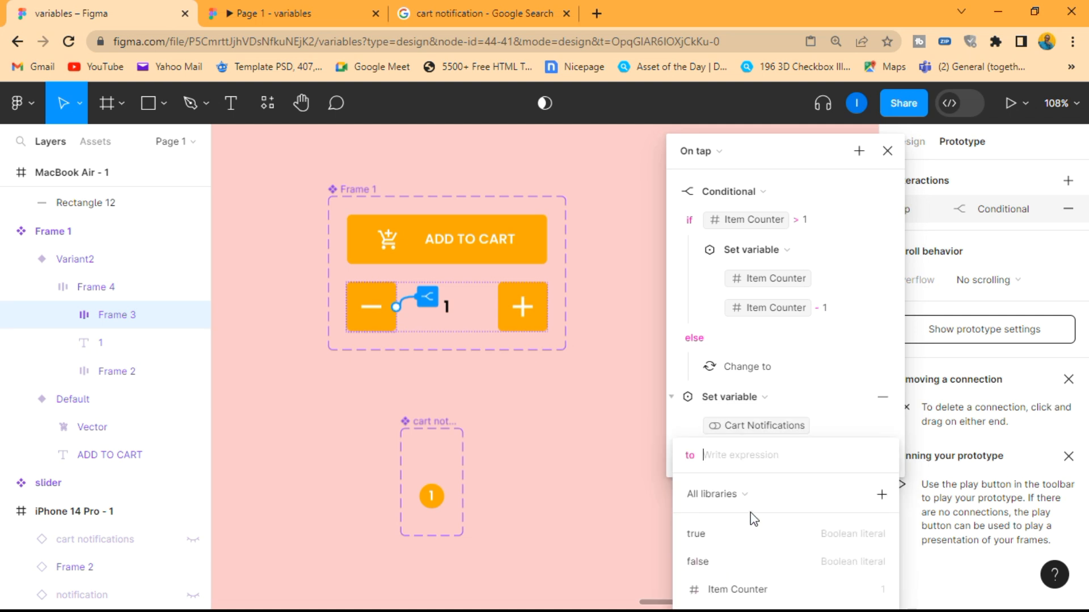
click(739, 561)
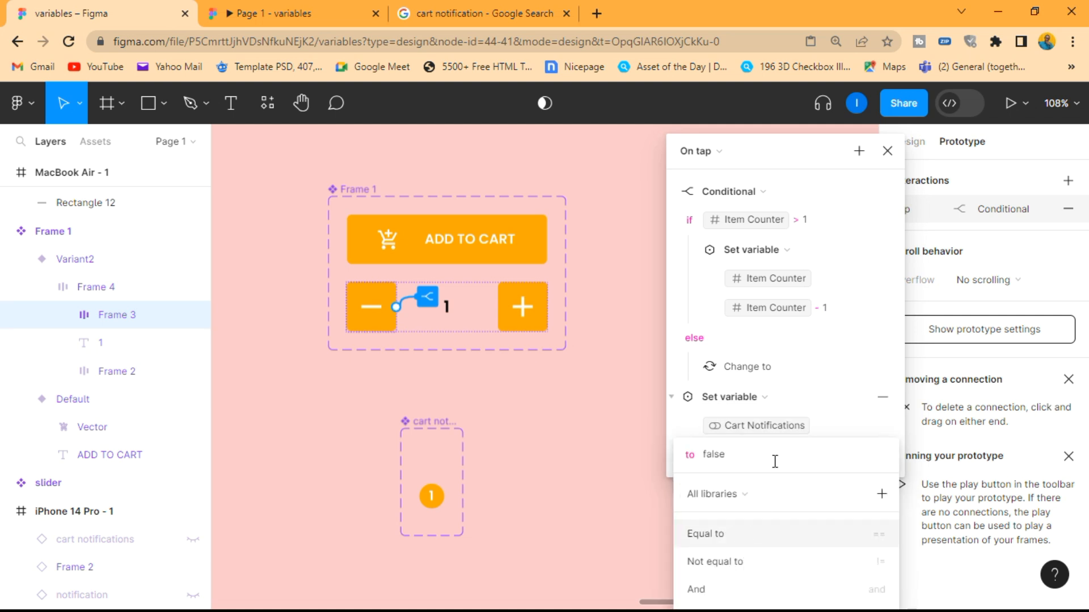
click(851, 422)
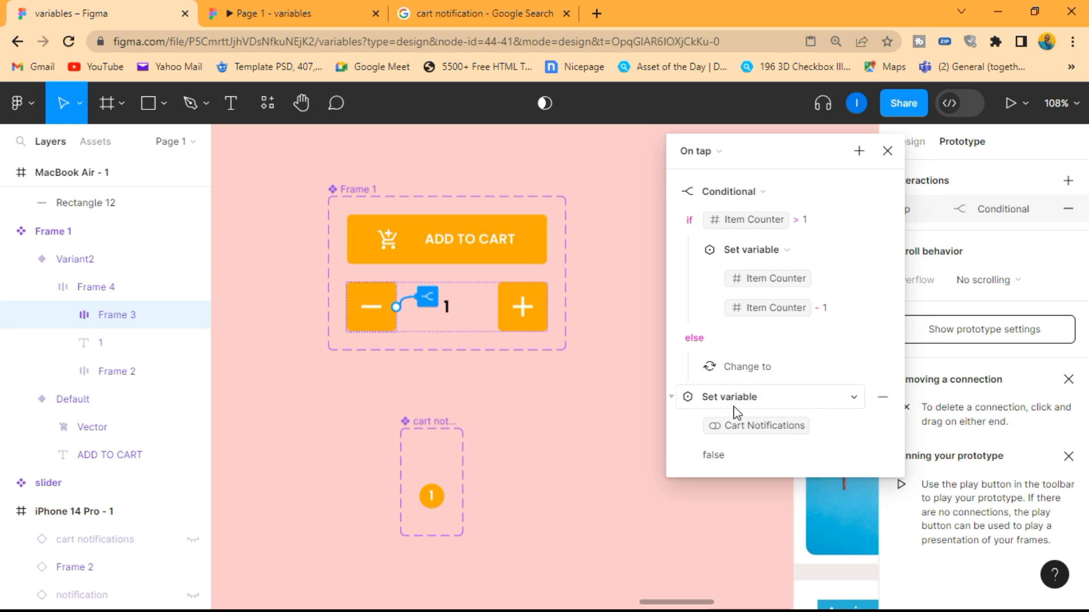
Move the Cart Notifications action into the Conditional's else branch, above Change to, then close the interaction settings and deselect the minus button
click(672, 398)
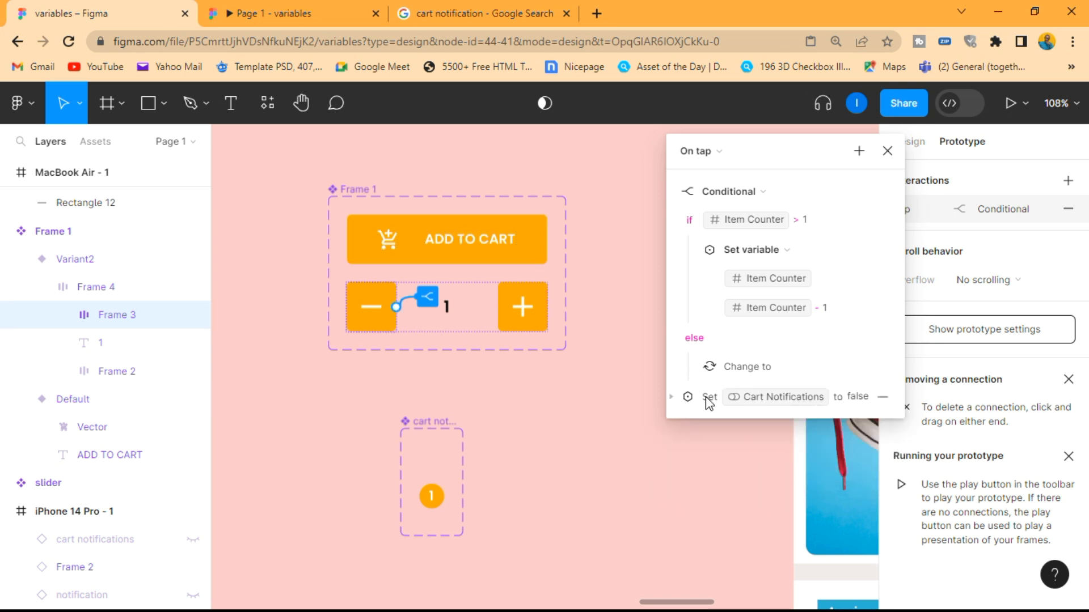
drag(706, 401, 740, 395)
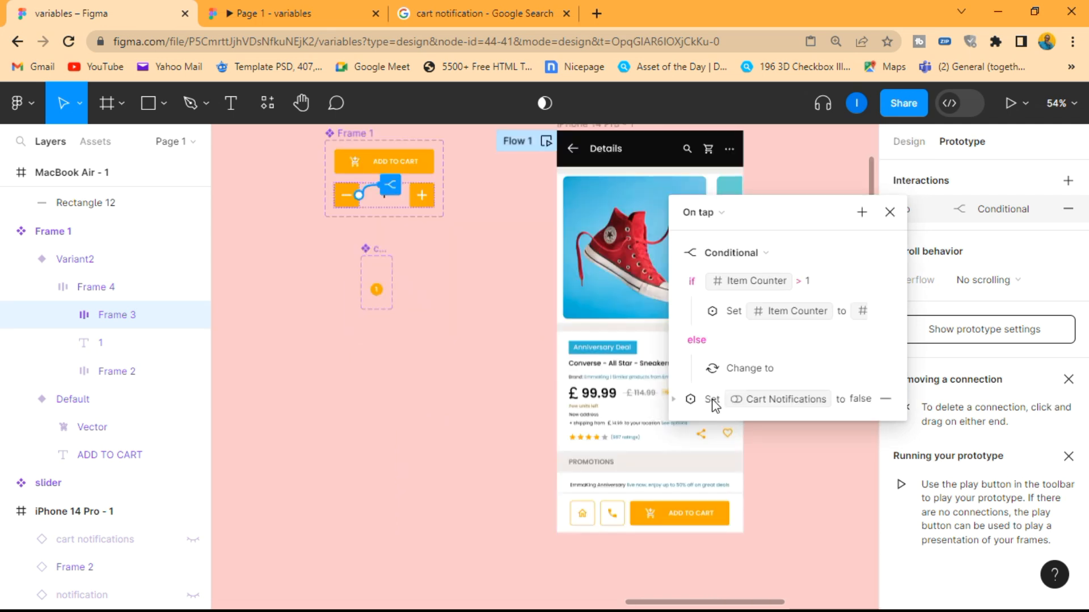
drag(714, 404, 767, 366)
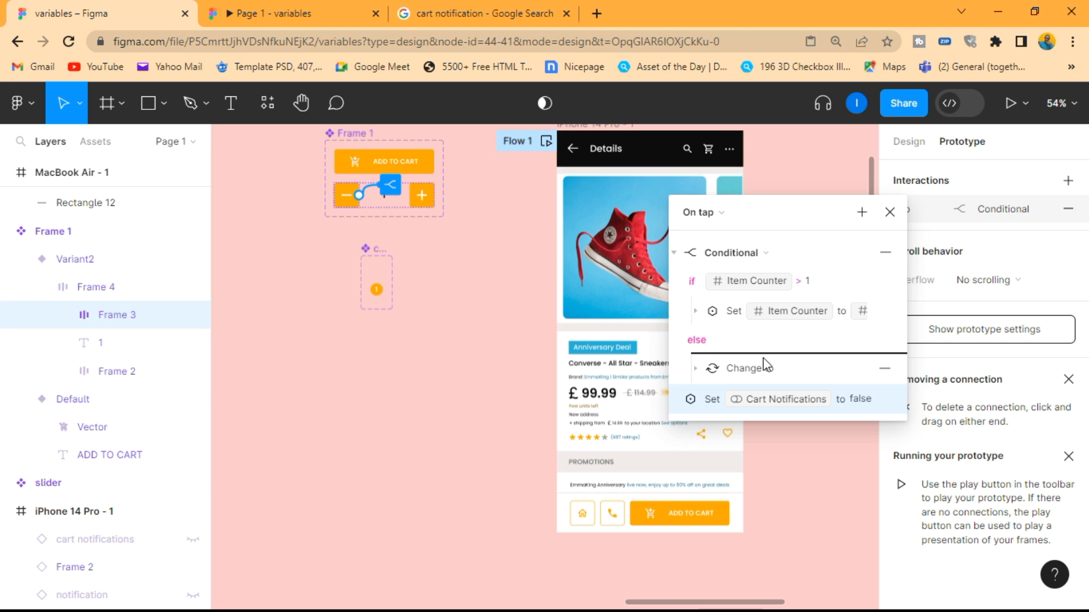
drag(767, 365, 767, 367)
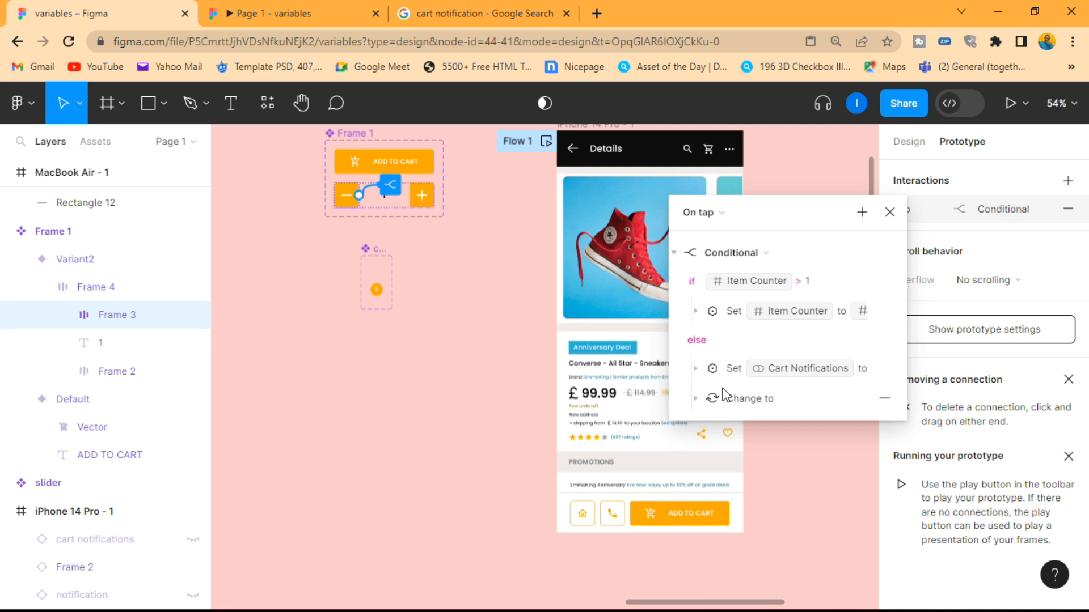
click(890, 212)
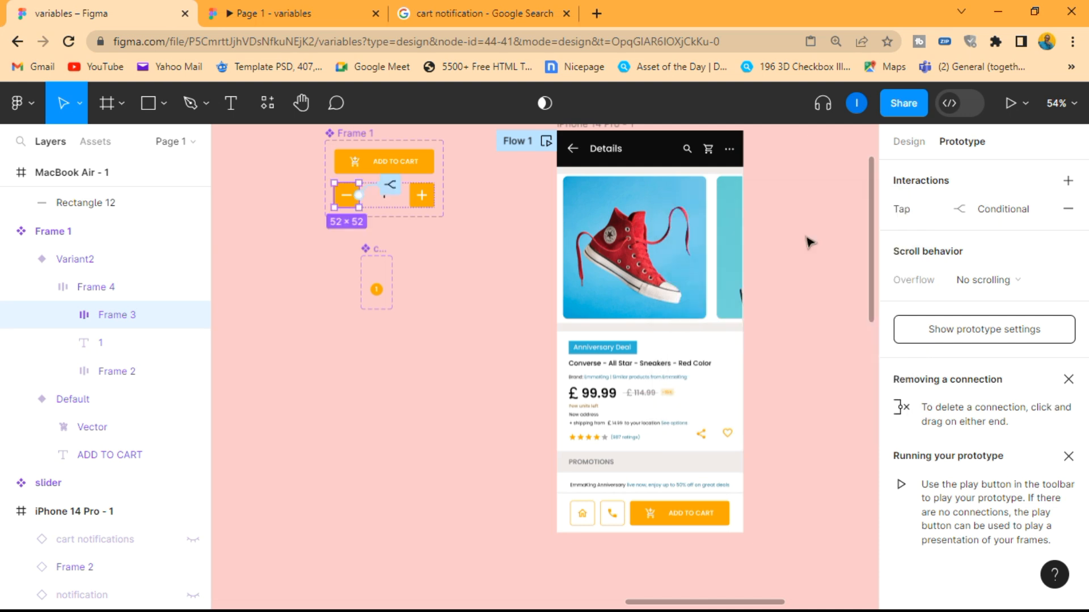
click(502, 341)
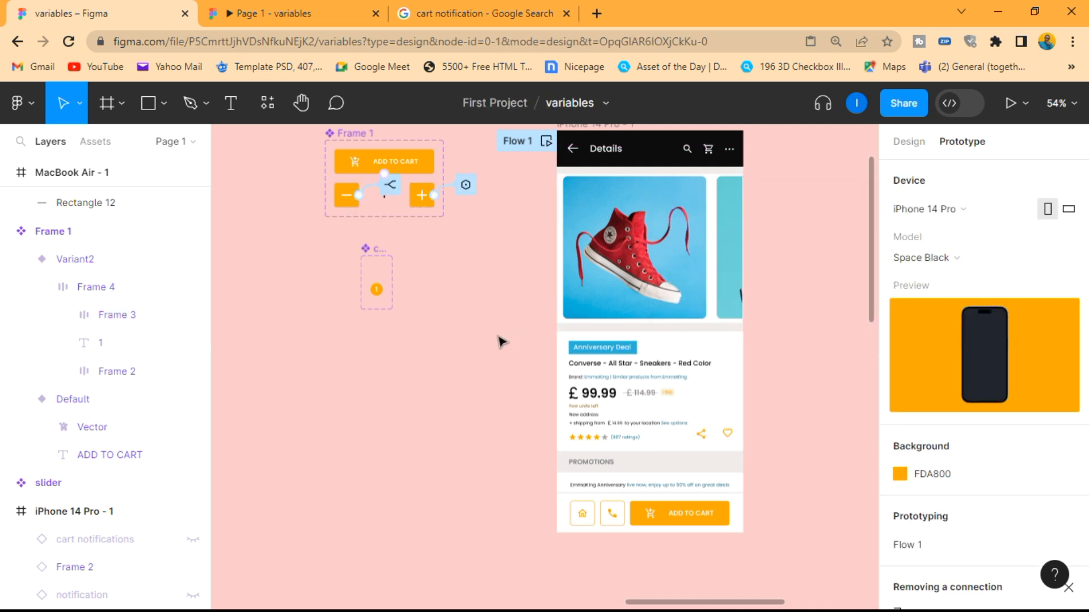
Preview the prototype inline, add the item, raise and lower its quantity until ADD TO CART returns, and check the cart badge
key(shift+space)
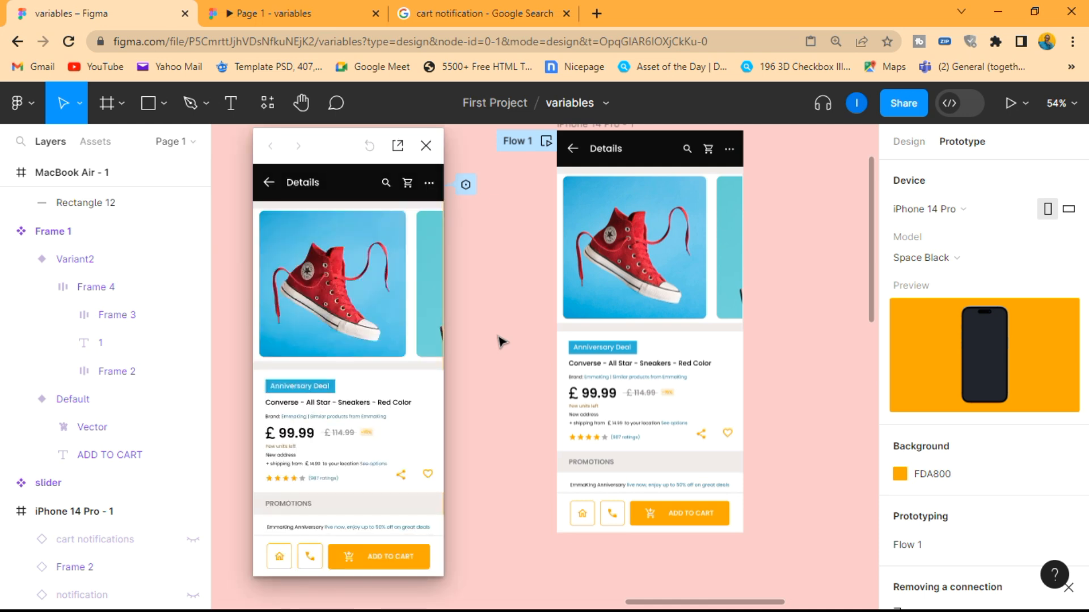
click(397, 561)
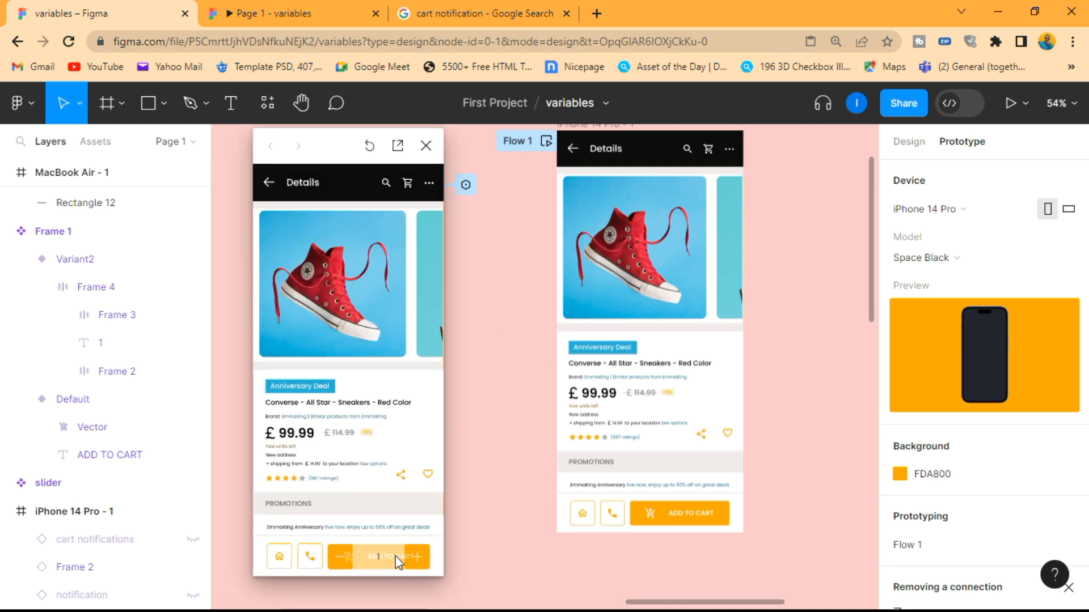
click(414, 557)
click(414, 557)
click(414, 556)
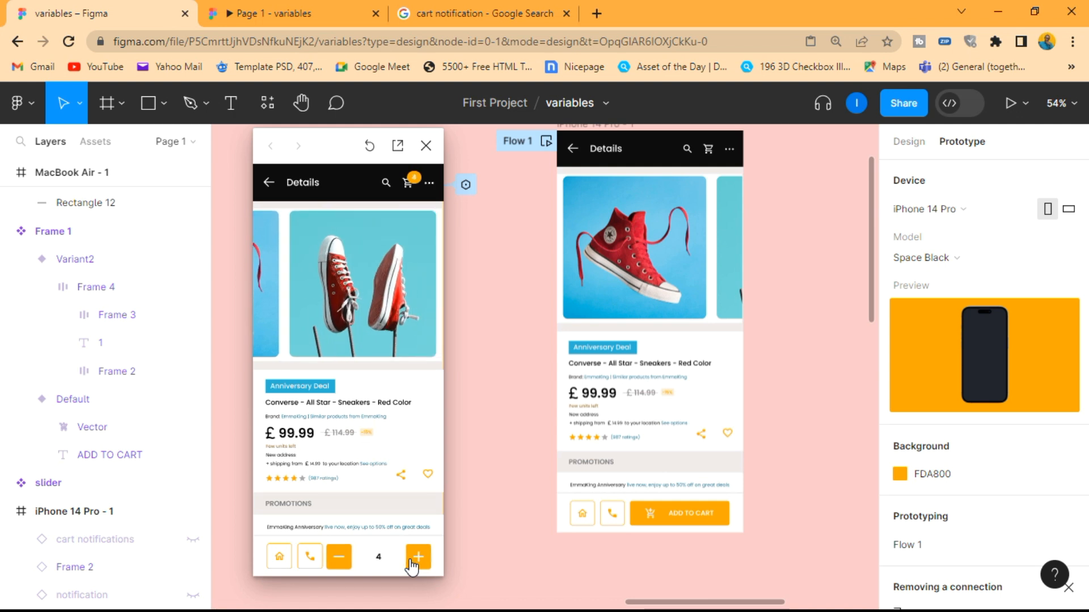
click(340, 561)
click(340, 558)
click(340, 559)
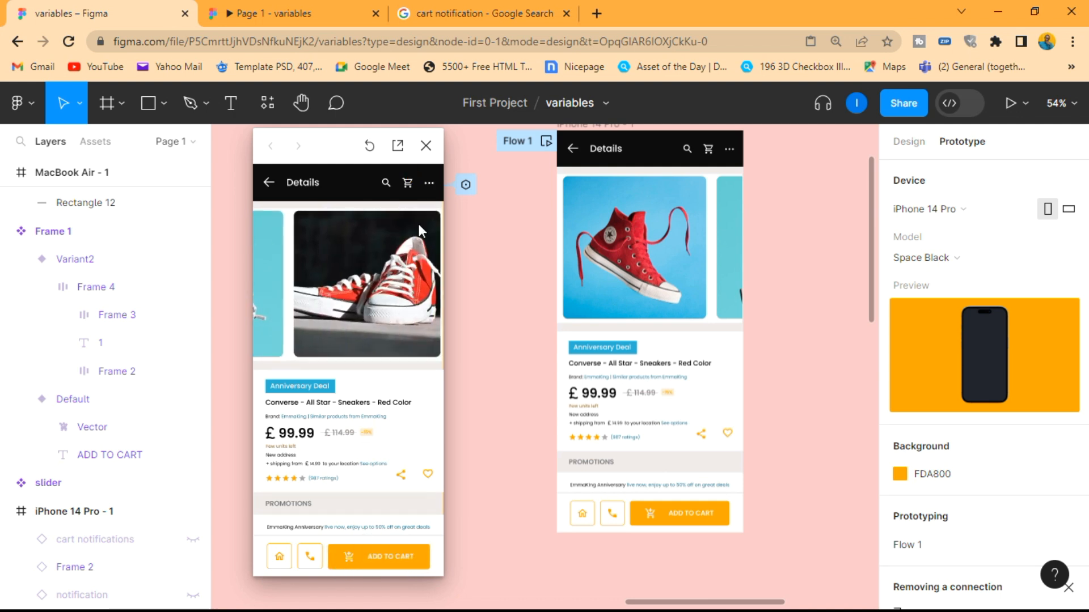
drag(339, 146, 421, 147)
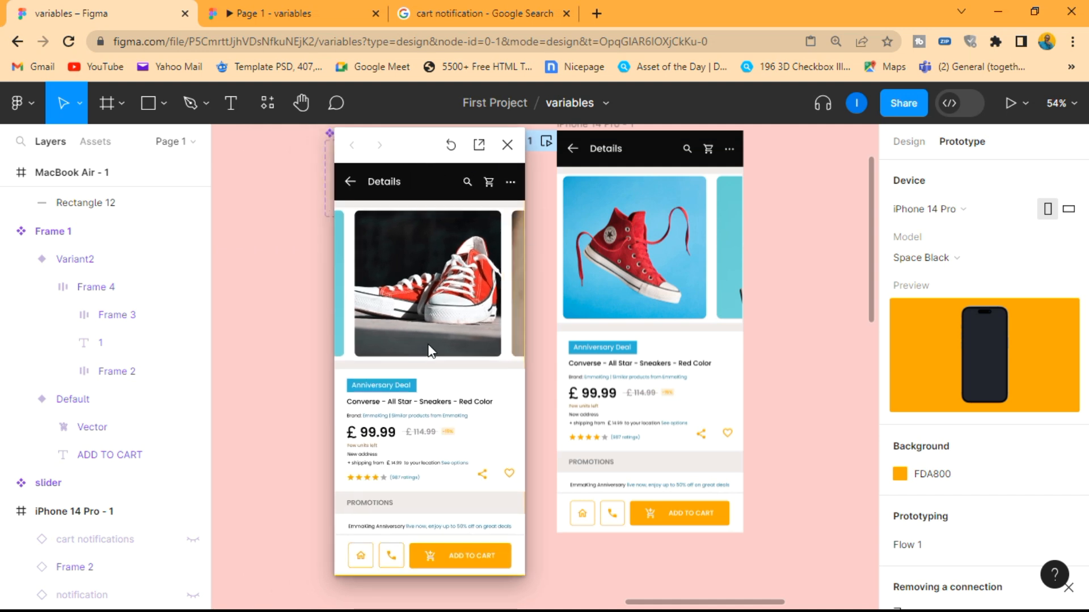